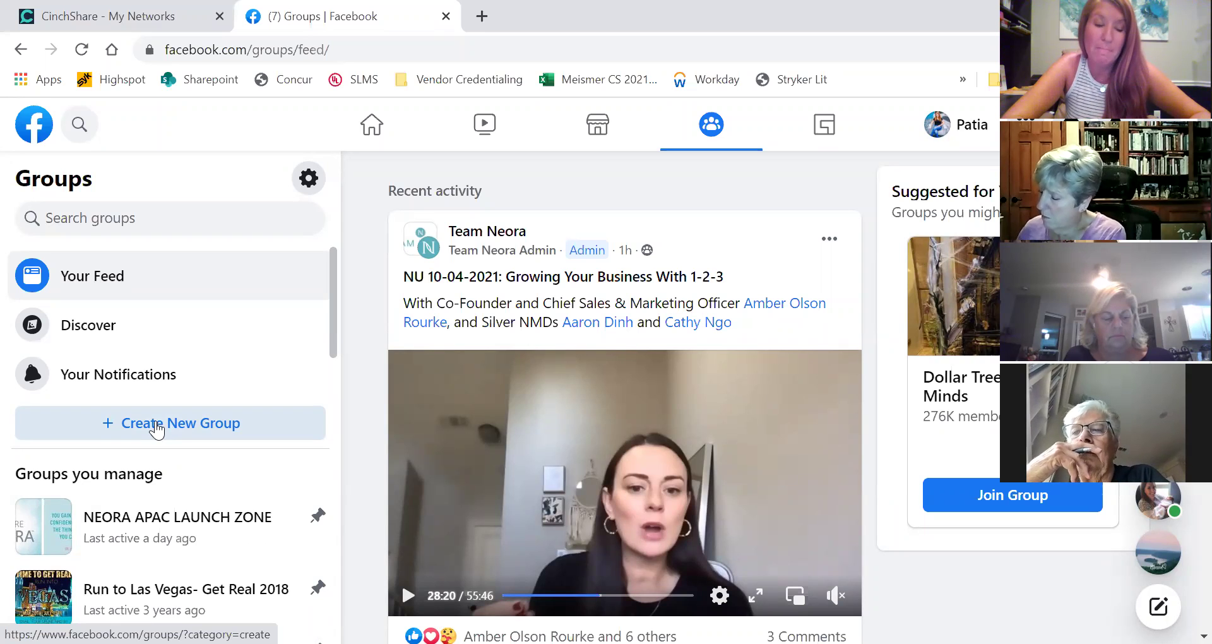
# Start a new group and name it "Feel, look and live your best with Neora".
pyautogui.click(157, 423)
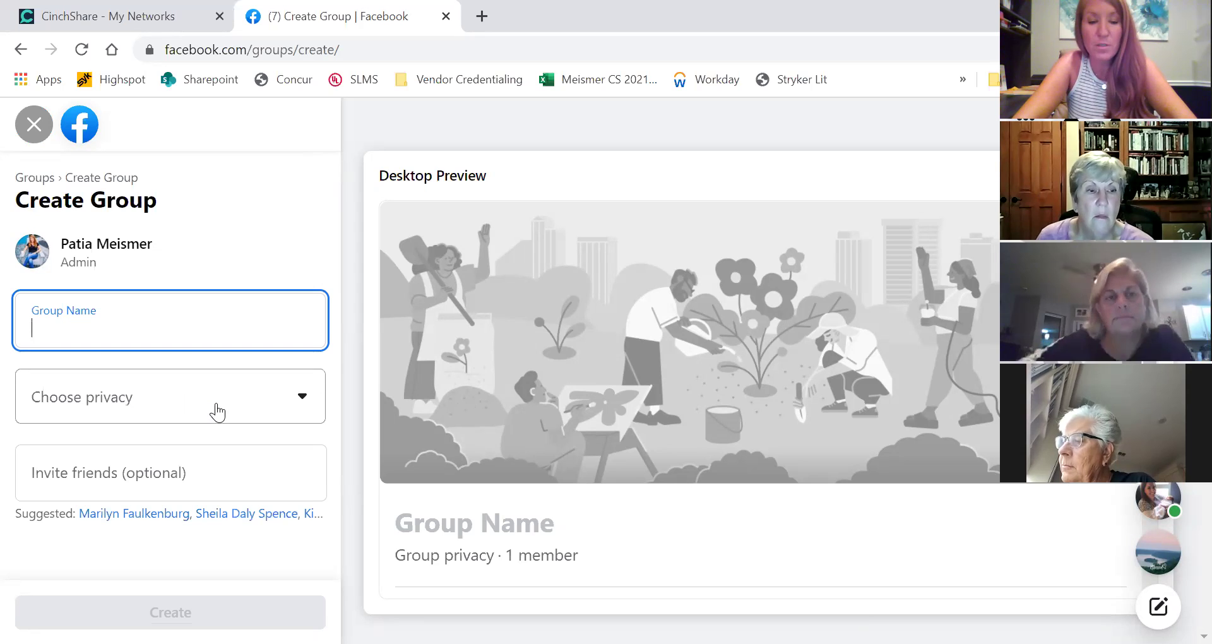
pyautogui.write('Fee')
pyautogui.press('BackSpace')
pyautogui.press('BackSpace')
pyautogui.press('BackSpace')
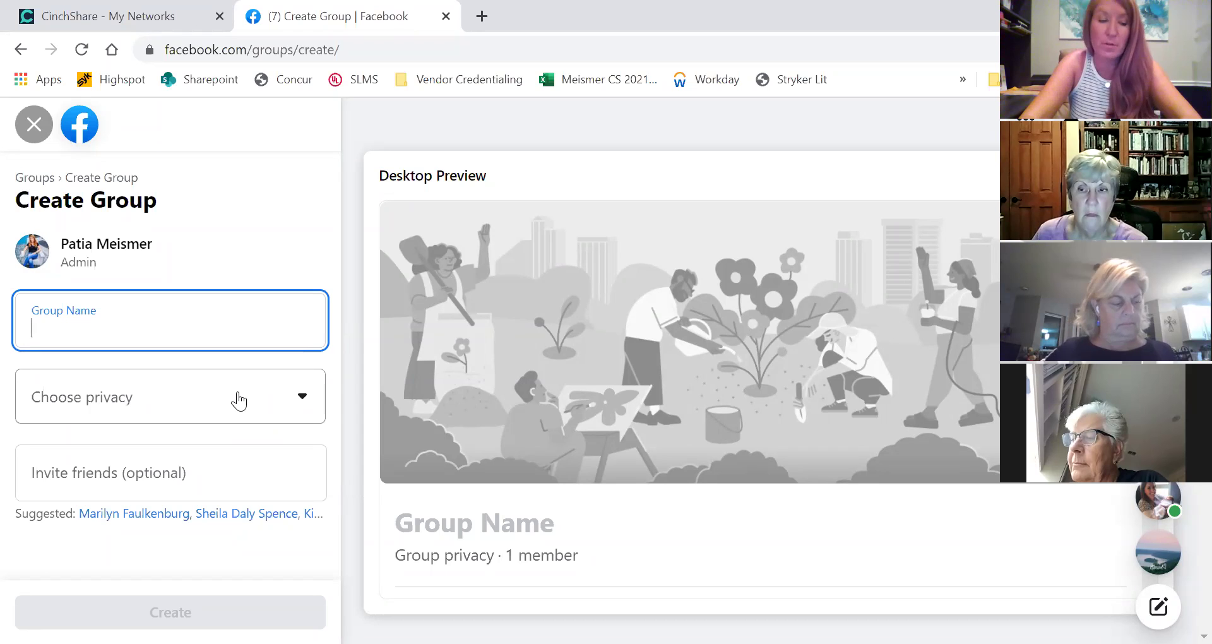
pyautogui.write('Feel, look and live ')
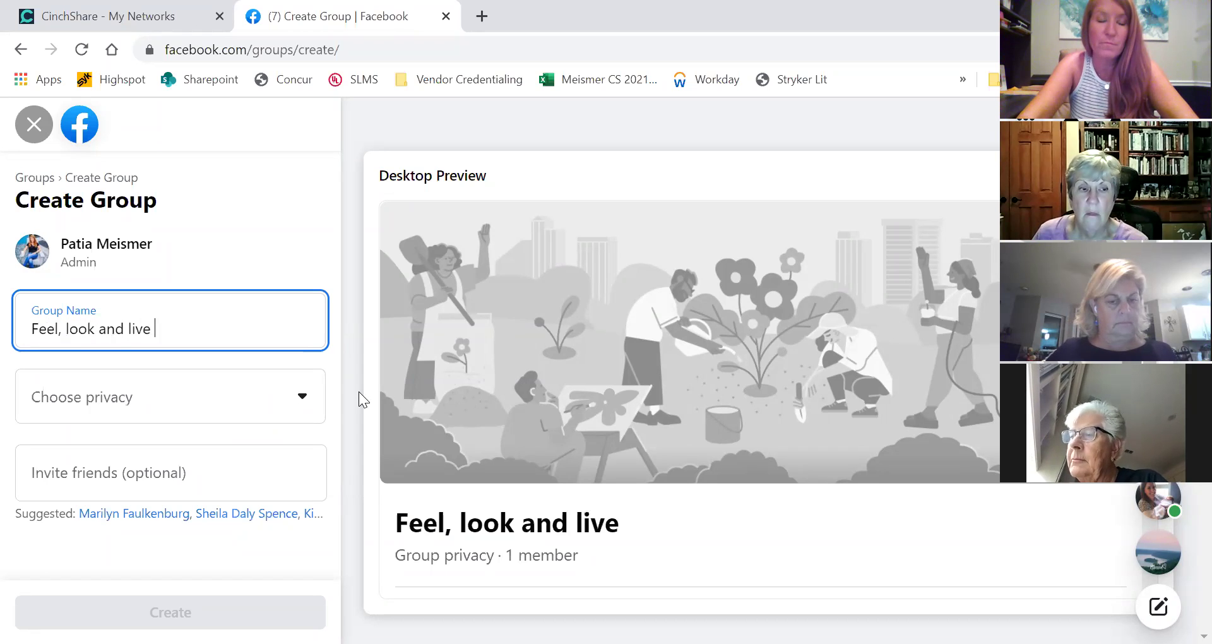
pyautogui.write('your best with Ne')
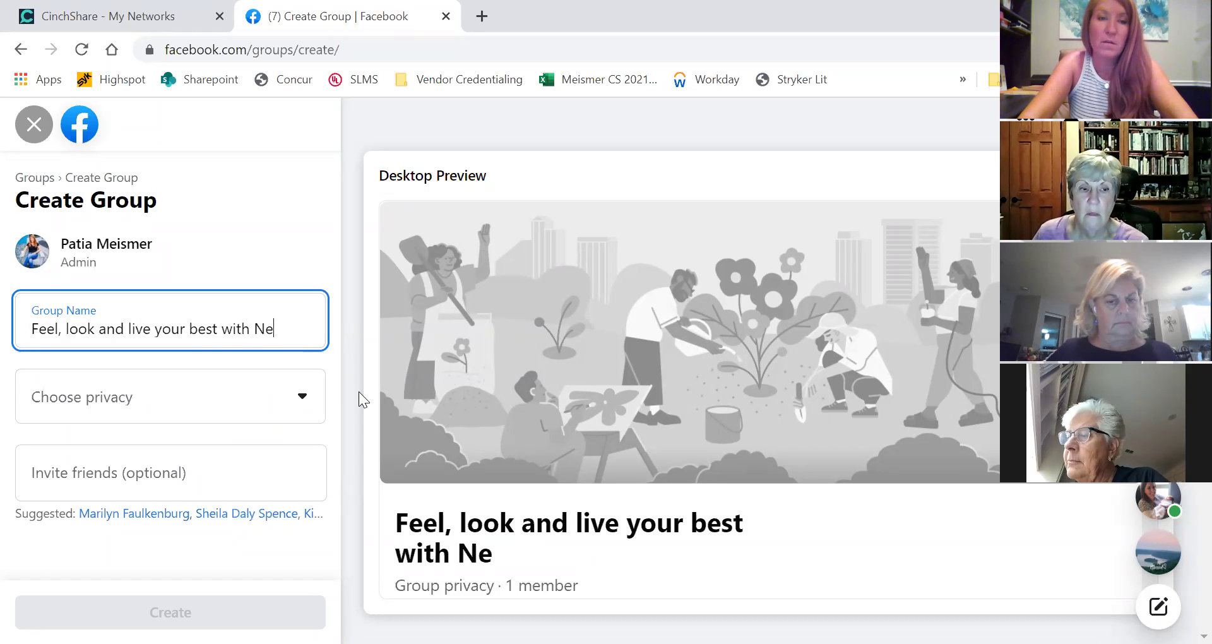
pyautogui.write('ora')
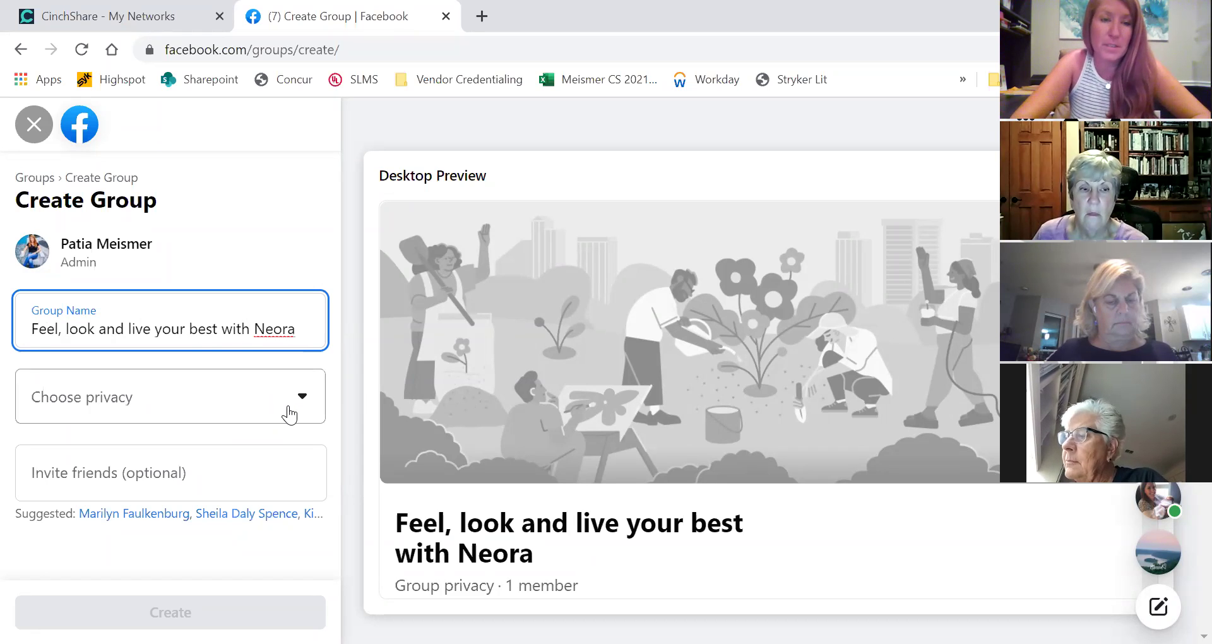
# Set the group's privacy to Public, check the preview, and create the group.
pyautogui.click(290, 416)
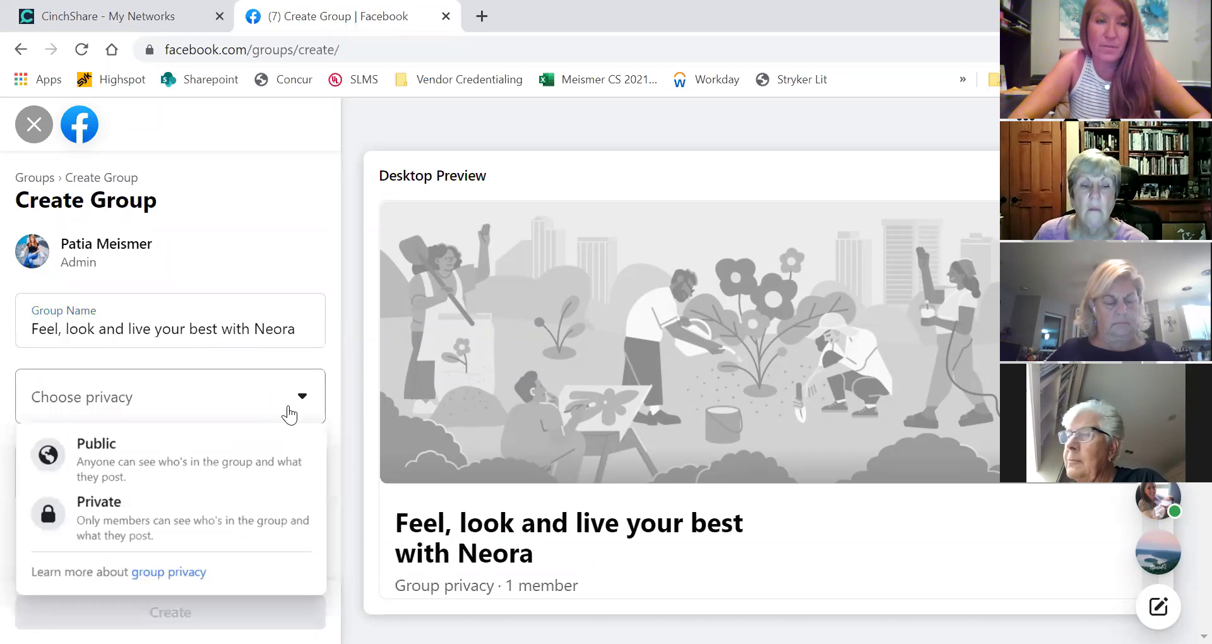
pyautogui.click(245, 469)
pyautogui.click(342, 254)
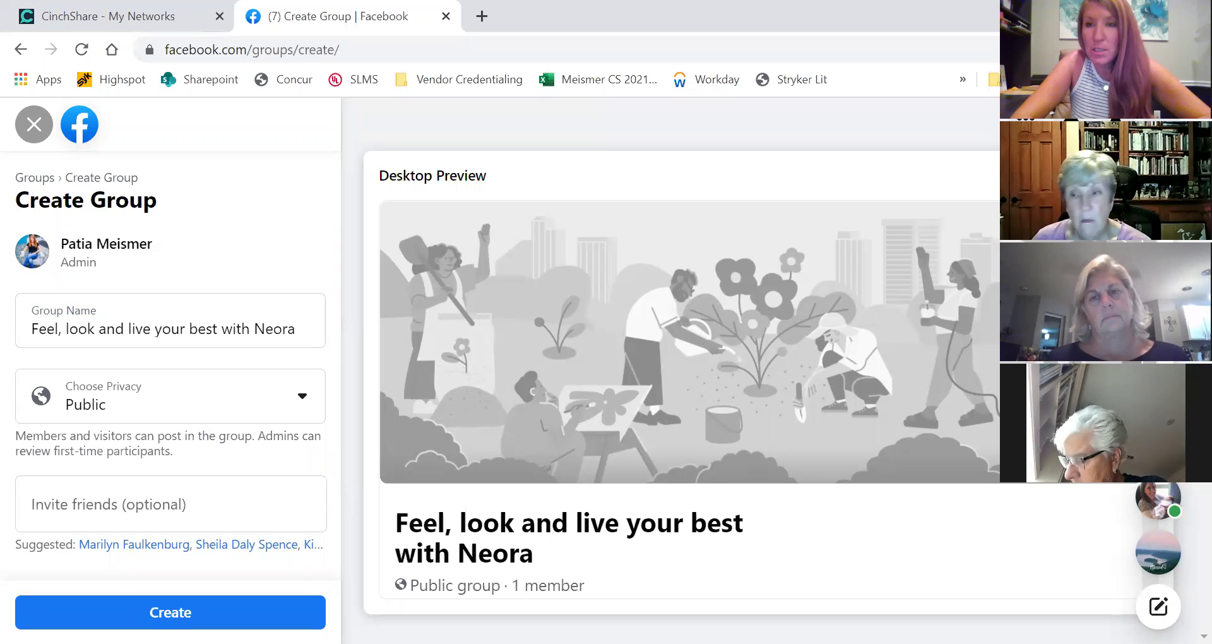
pyautogui.scroll(-1, 757, 398)
pyautogui.scroll(-5, 694, 397)
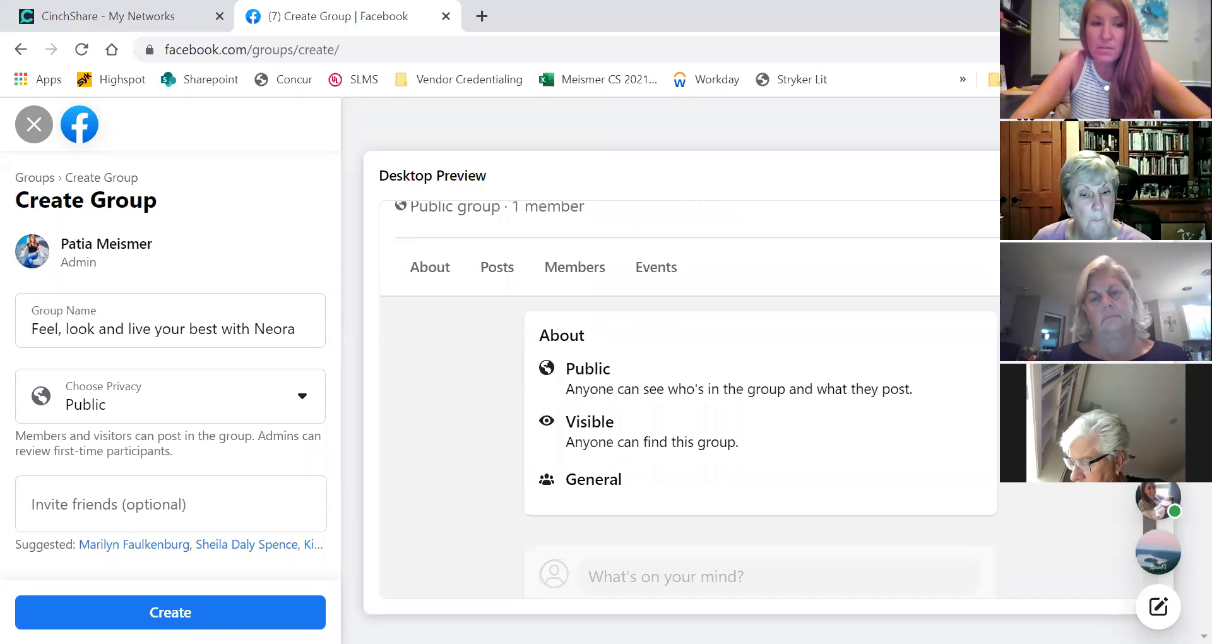
pyautogui.scroll(6, 694, 398)
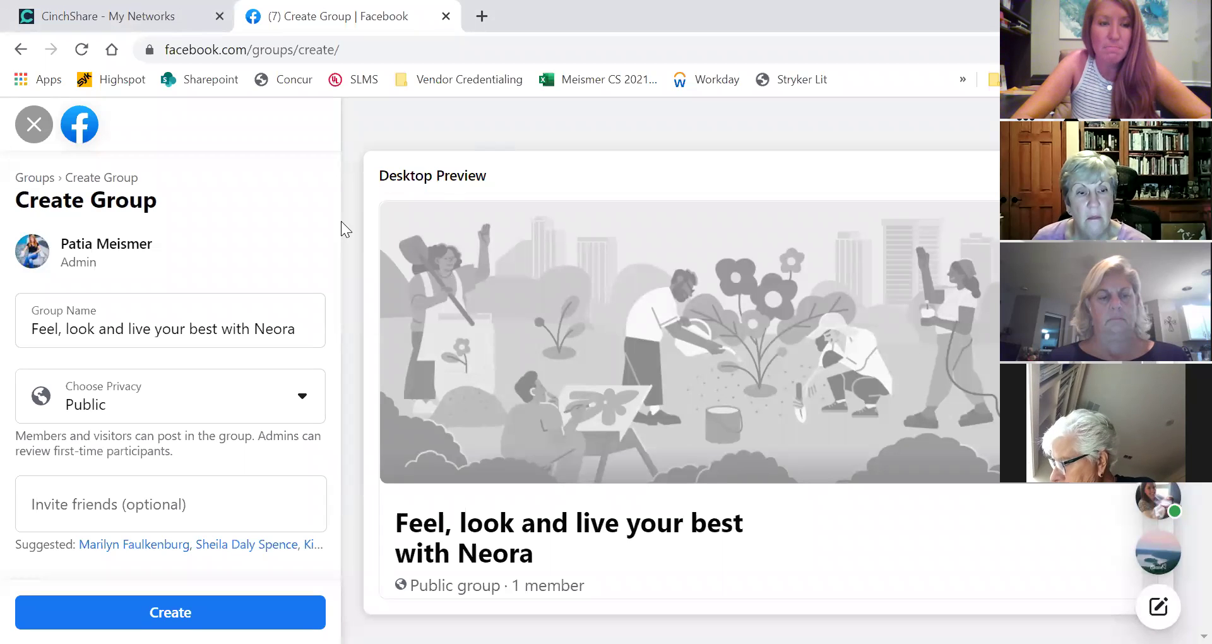
pyautogui.click(171, 612)
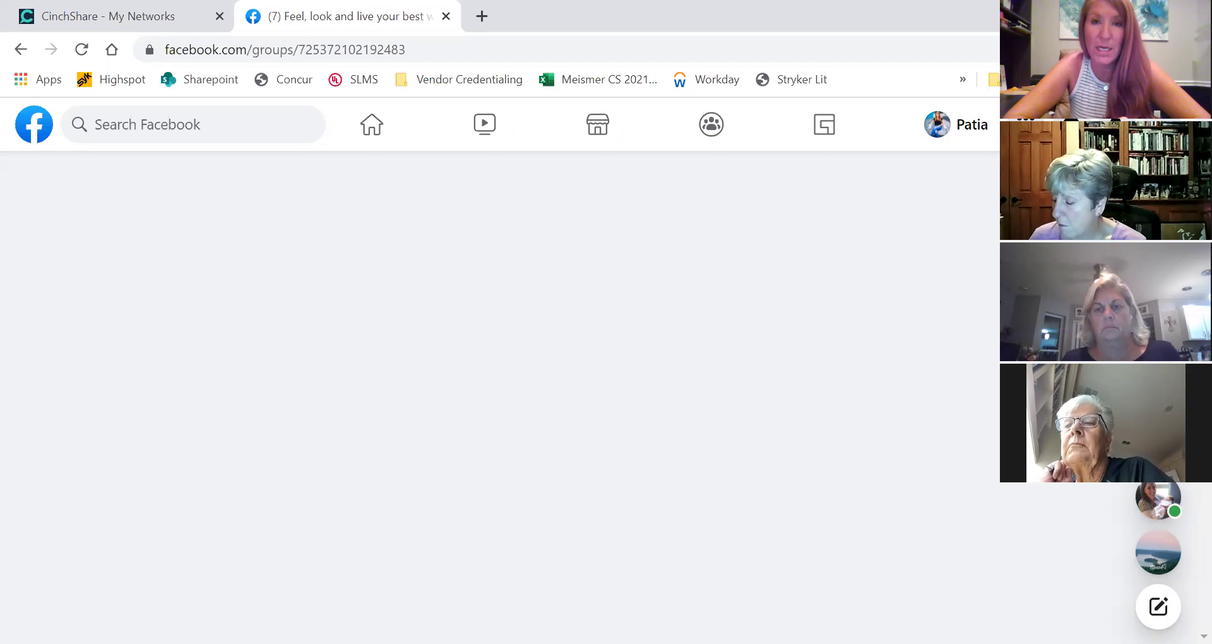
# Return to the home feed and search Facebook for "feel look and live better".
pyautogui.click(48, 129)
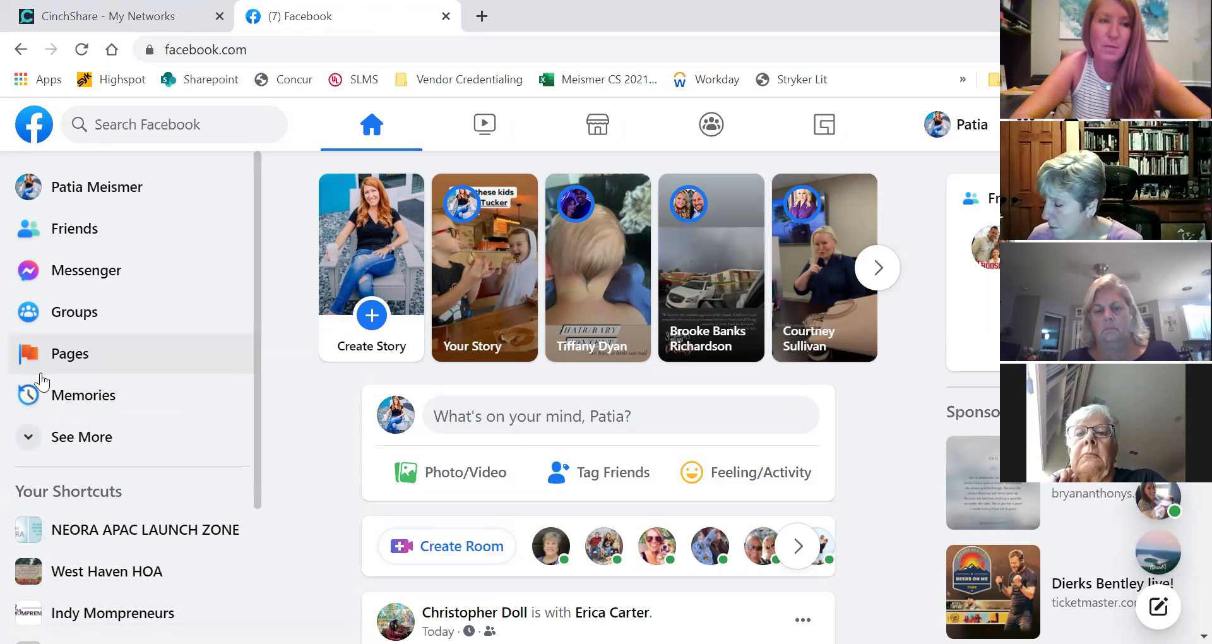
pyautogui.click(142, 106)
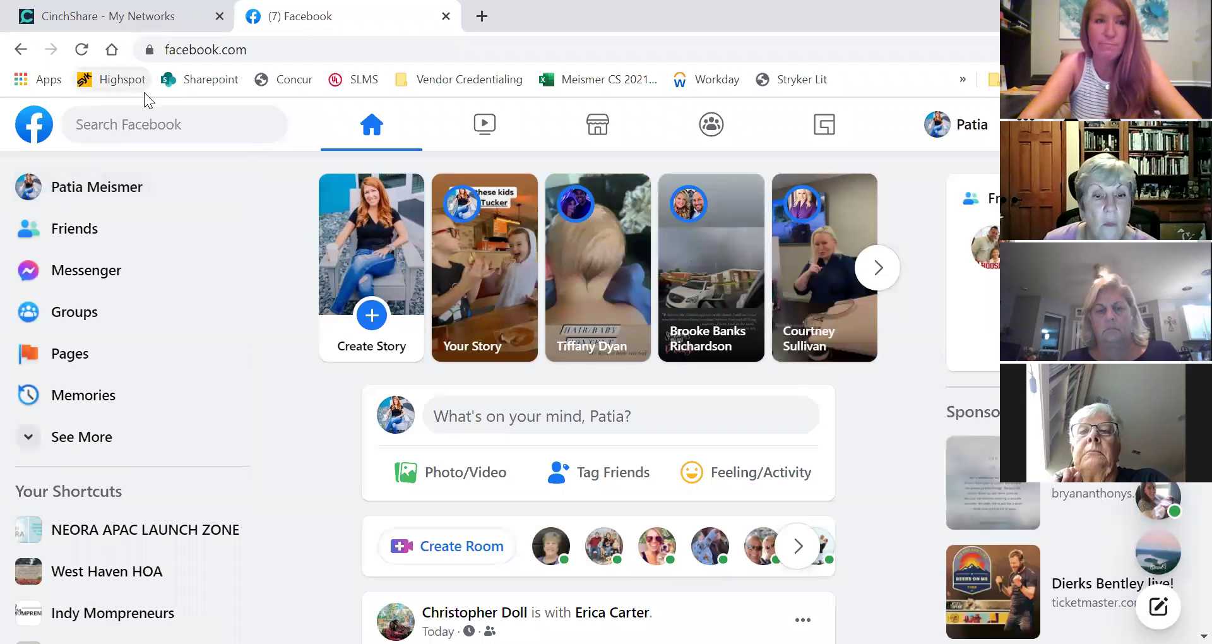
pyautogui.write('feel look and live better')
pyautogui.press('Return')
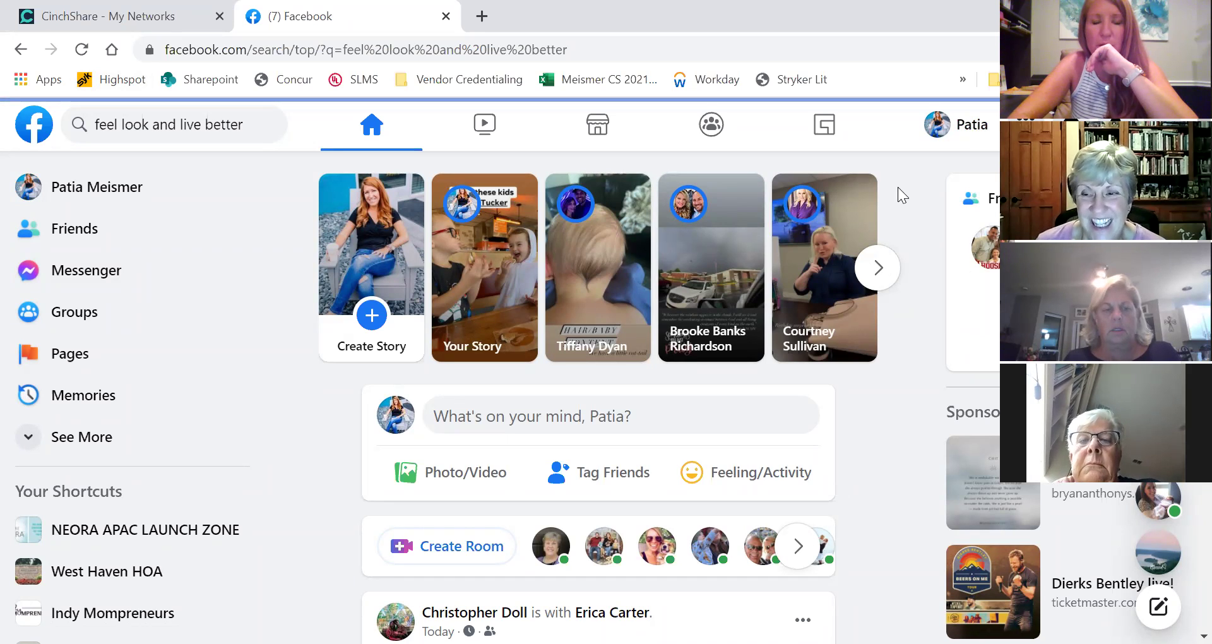
pyautogui.scroll(-3, 898, 187)
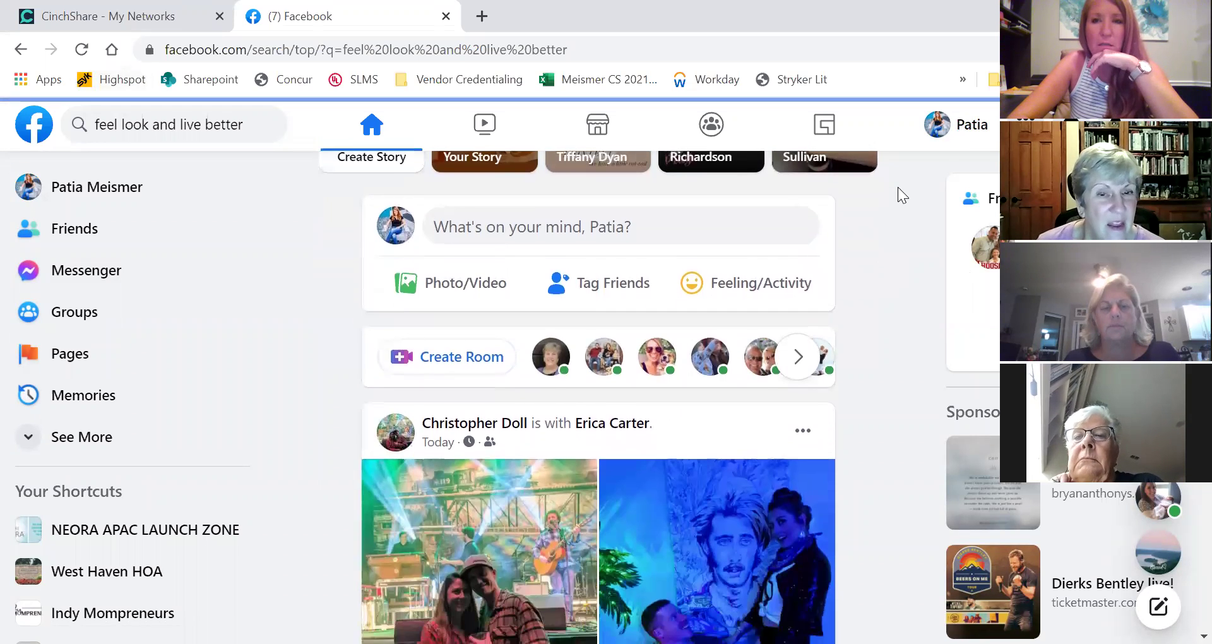
pyautogui.scroll(-2, 898, 187)
pyautogui.scroll(1, 898, 187)
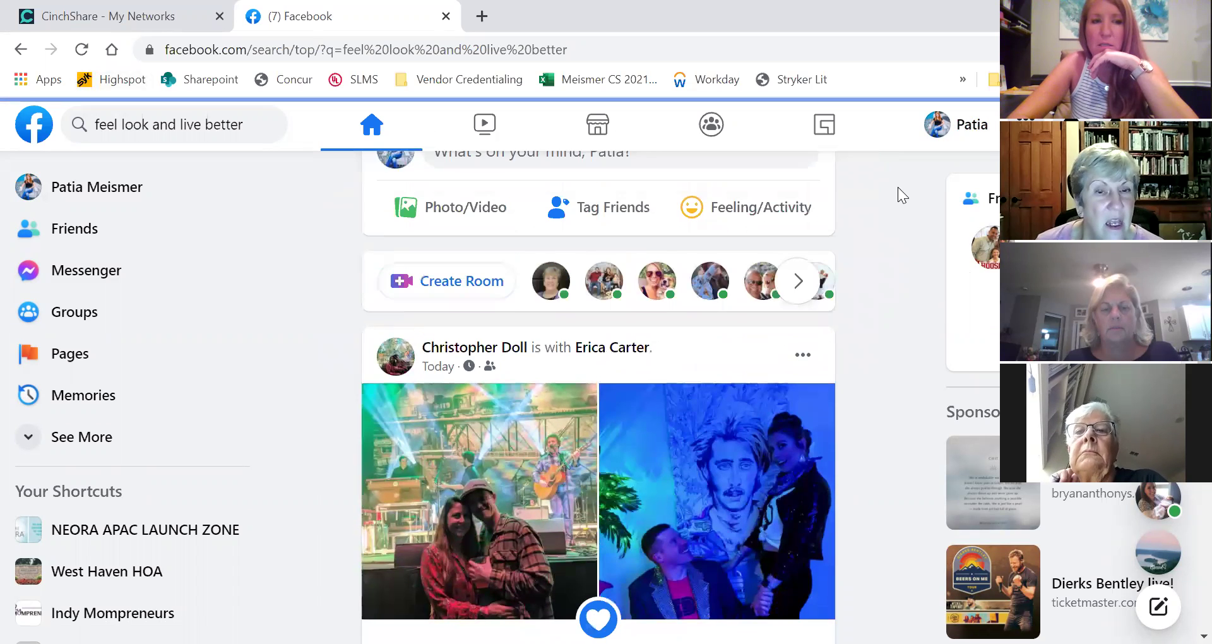
pyautogui.scroll(4, 898, 187)
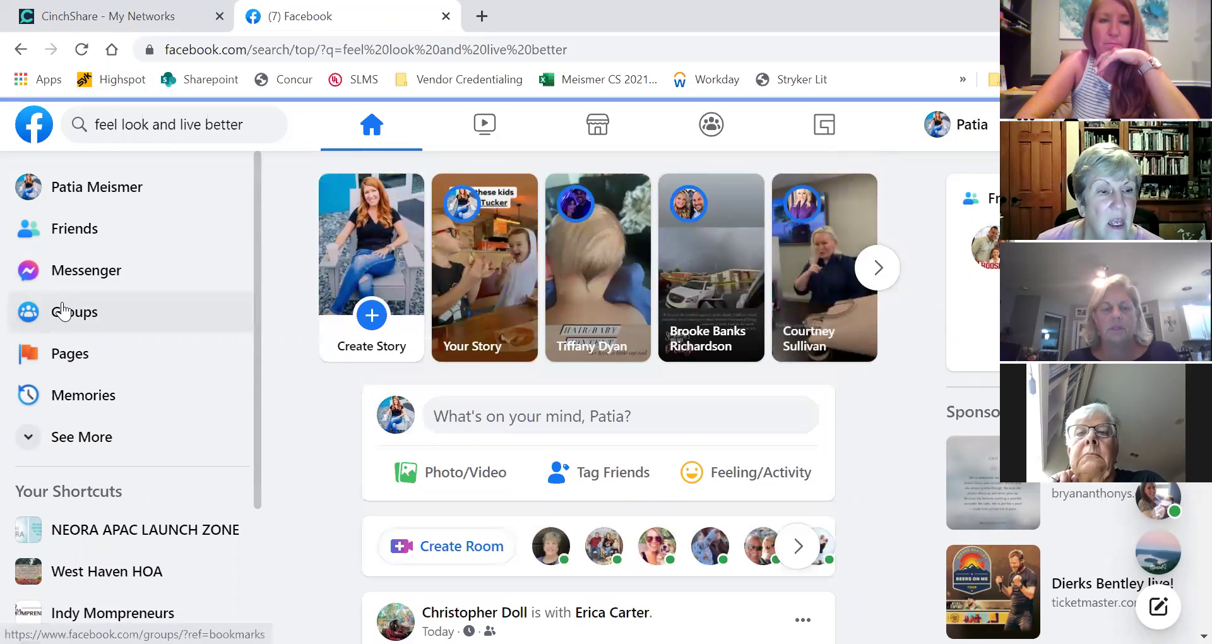
# Go to the Groups page and search the groups for "feel look".
pyautogui.click(63, 311)
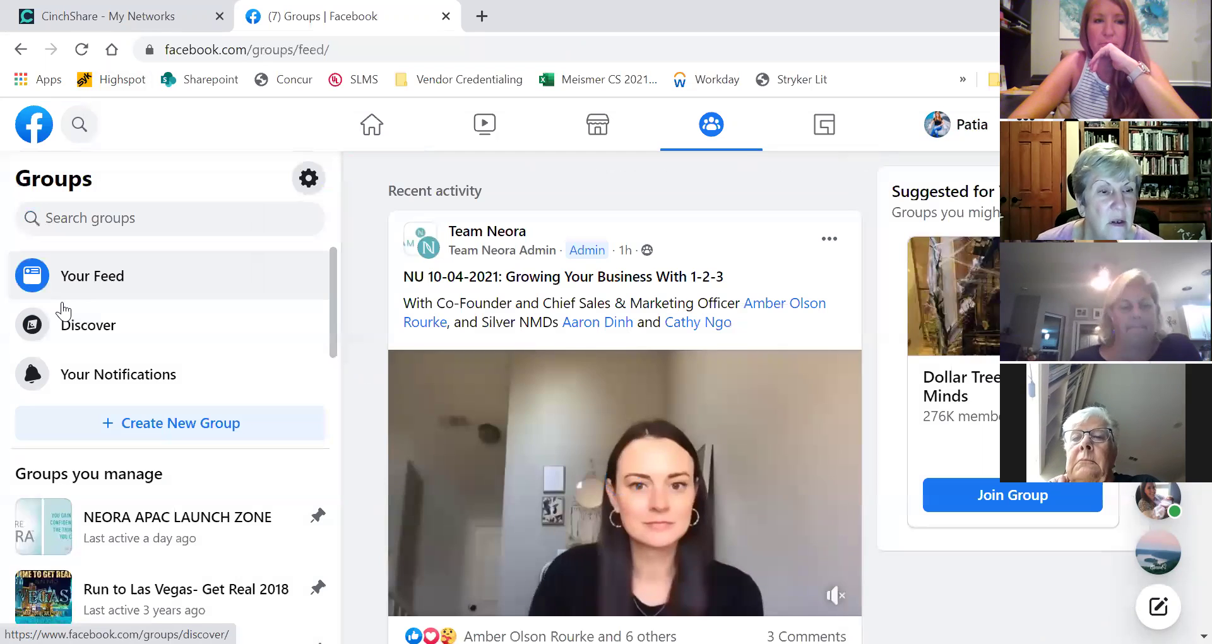
pyautogui.click(141, 232)
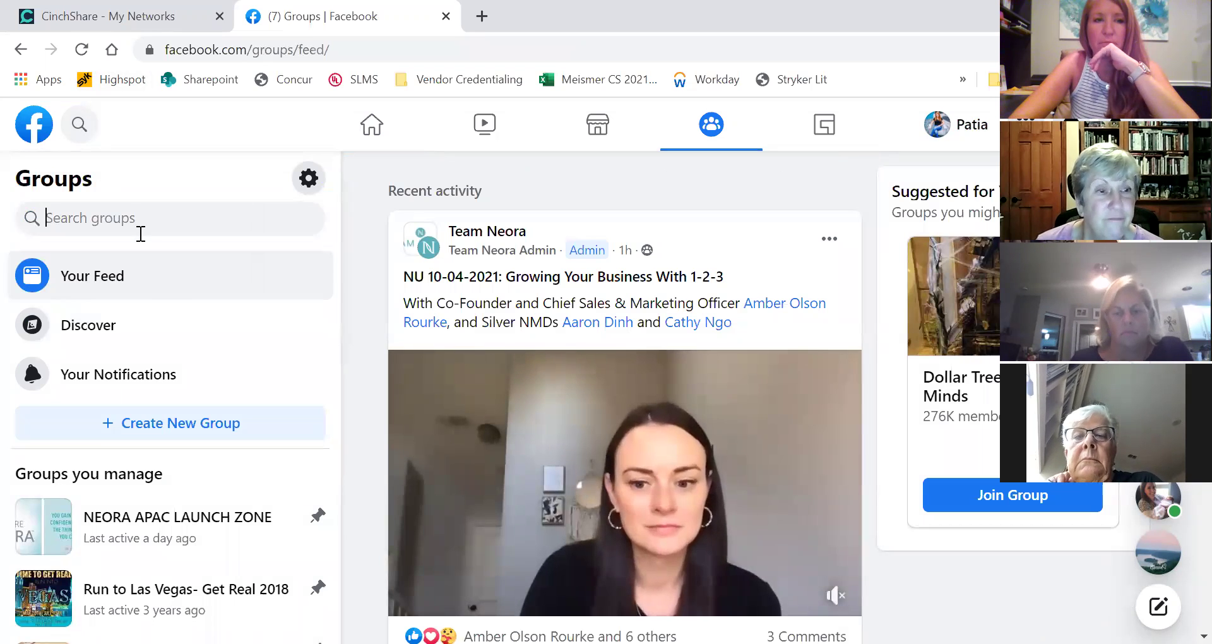
pyautogui.write('feel look')
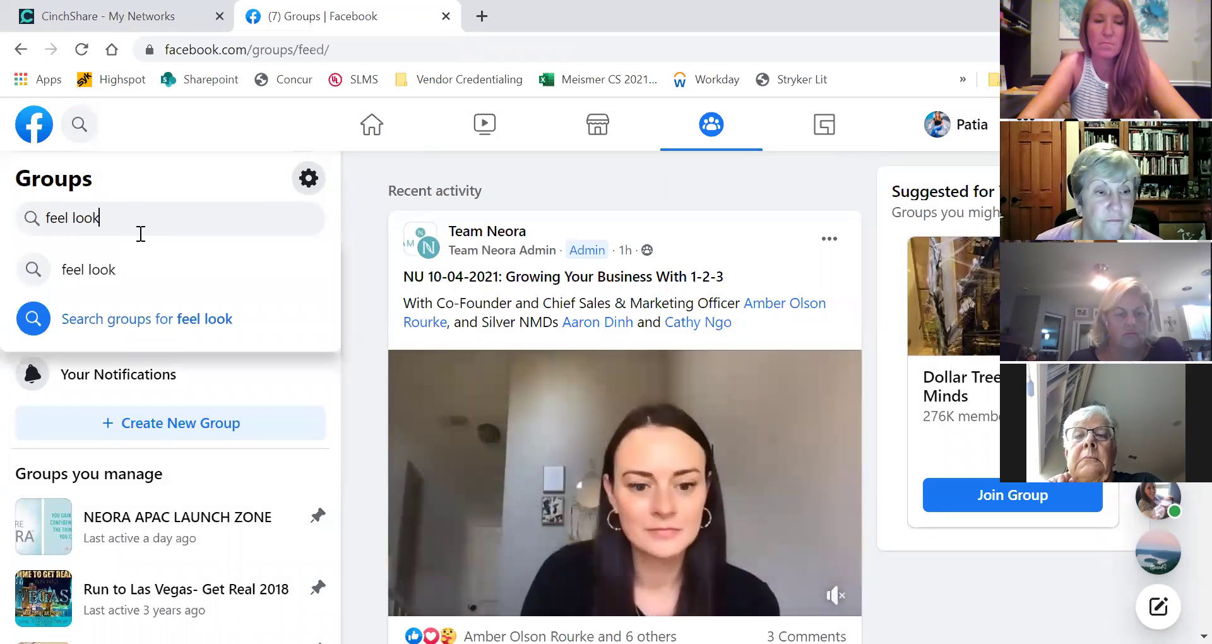
pyautogui.write(' and')
pyautogui.press('BackSpace')
pyautogui.press('BackSpace')
pyautogui.press('BackSpace')
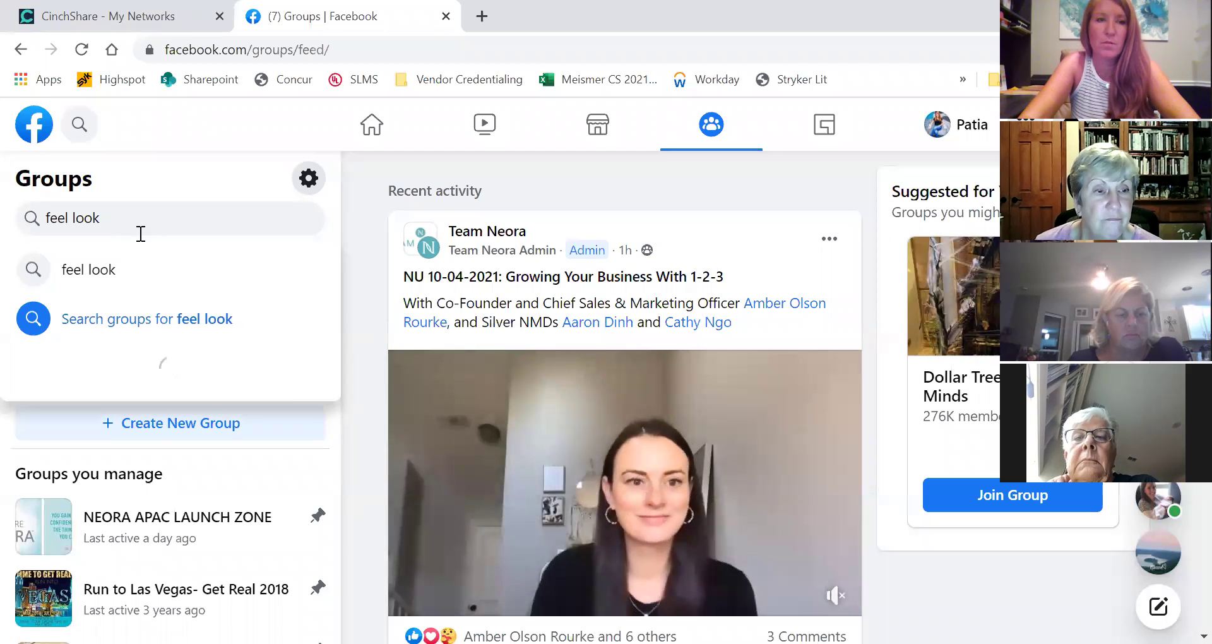
pyautogui.press('Return')
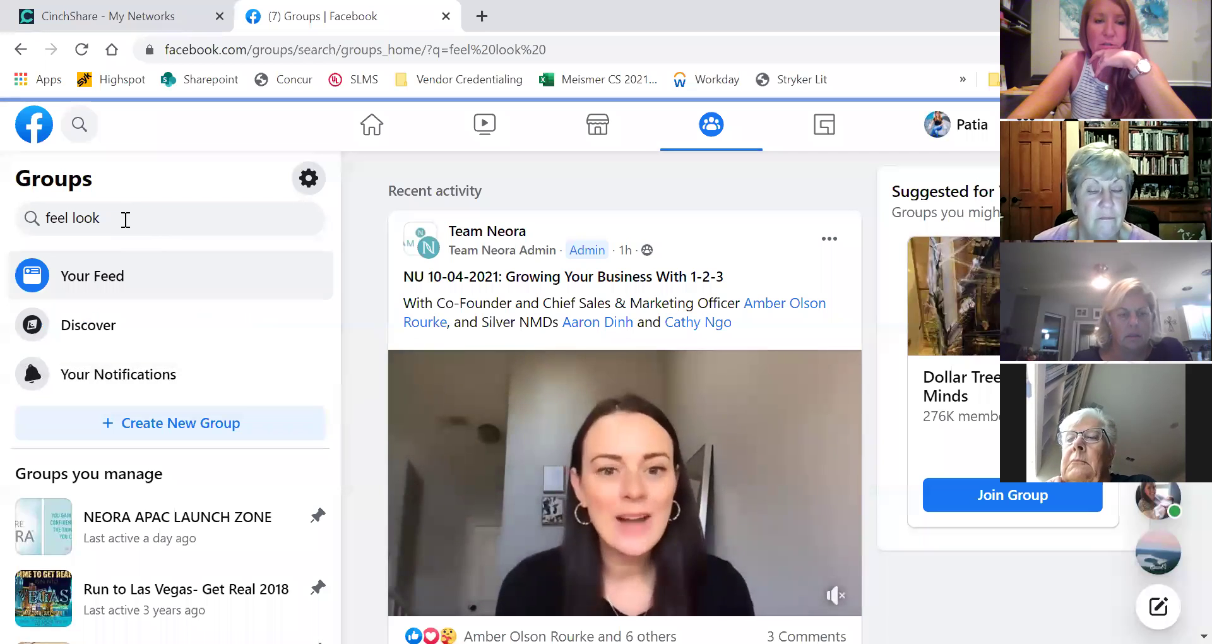
# Try the first three suggested group searches for "feel look", ending with "feel look and live your best with neora".
pyautogui.click(125, 219)
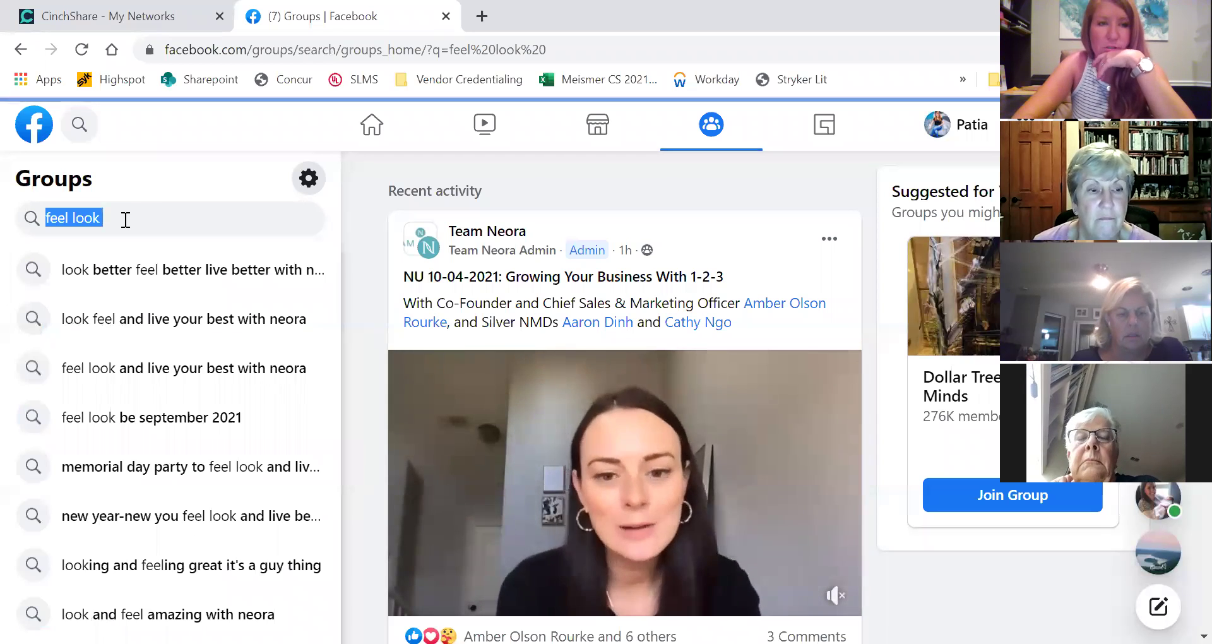
pyautogui.click(126, 271)
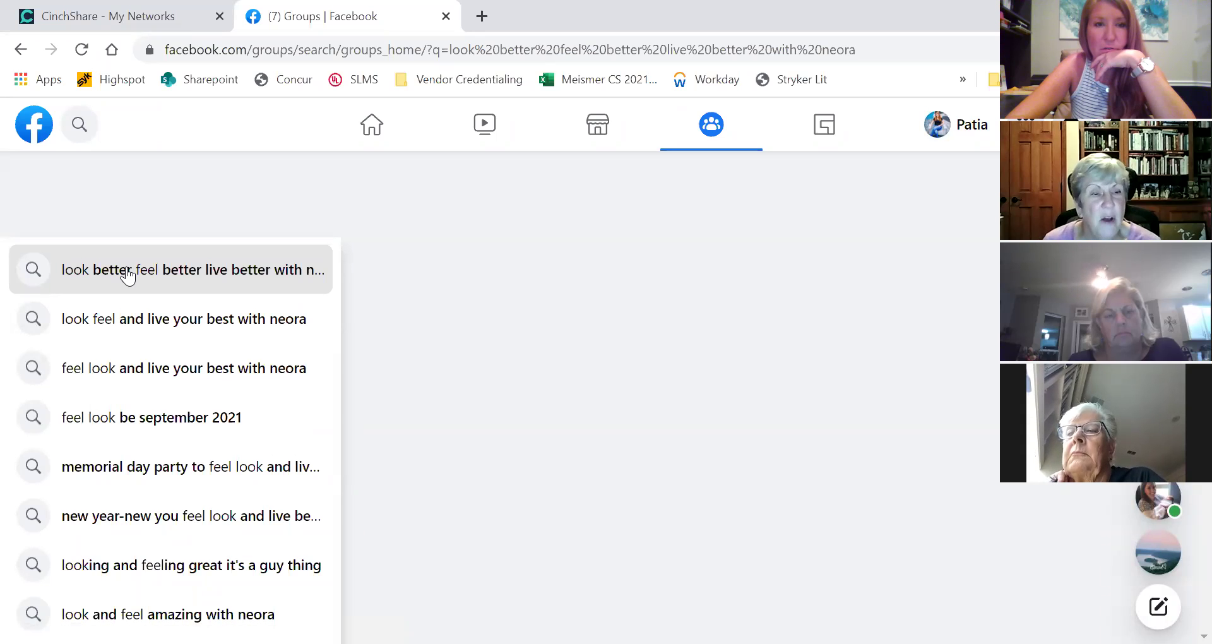
pyautogui.click(132, 335)
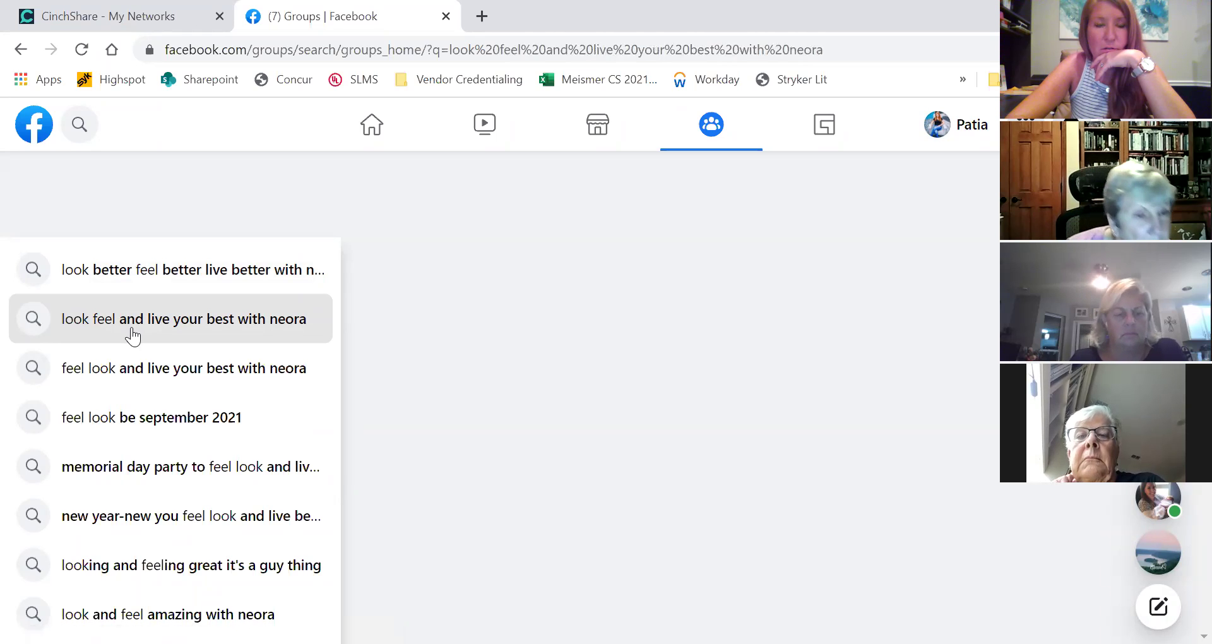
pyautogui.click(151, 385)
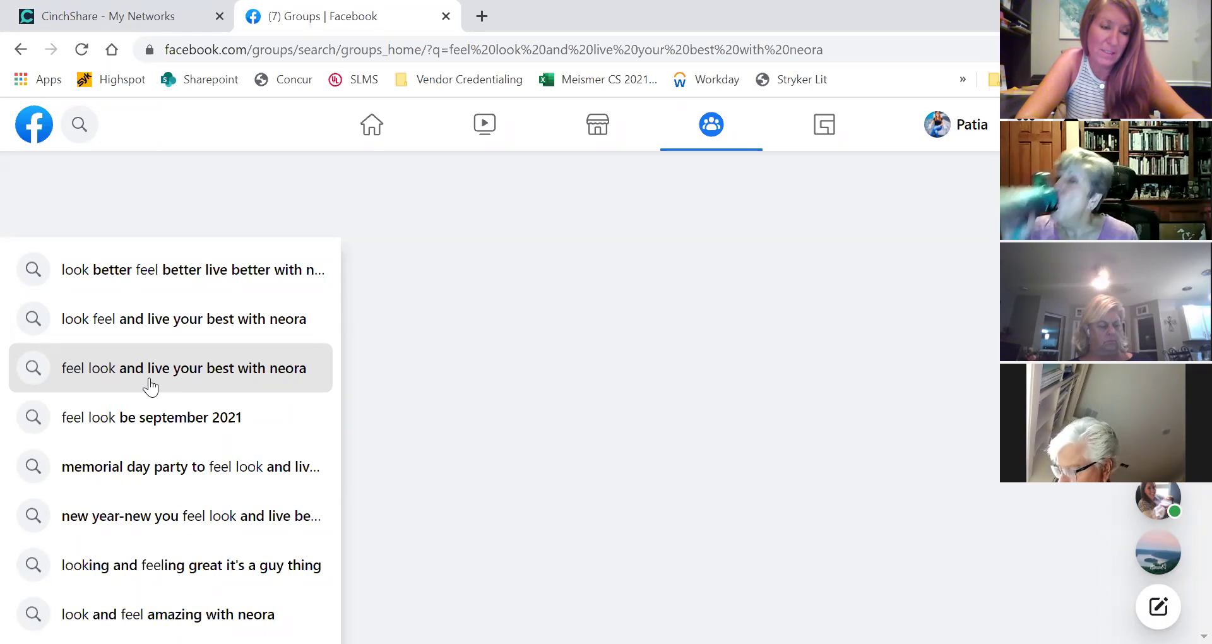
# Search all of Facebook for "look and feel your best with Neora" and reload the results page.
pyautogui.click(82, 138)
pyautogui.write('look an')
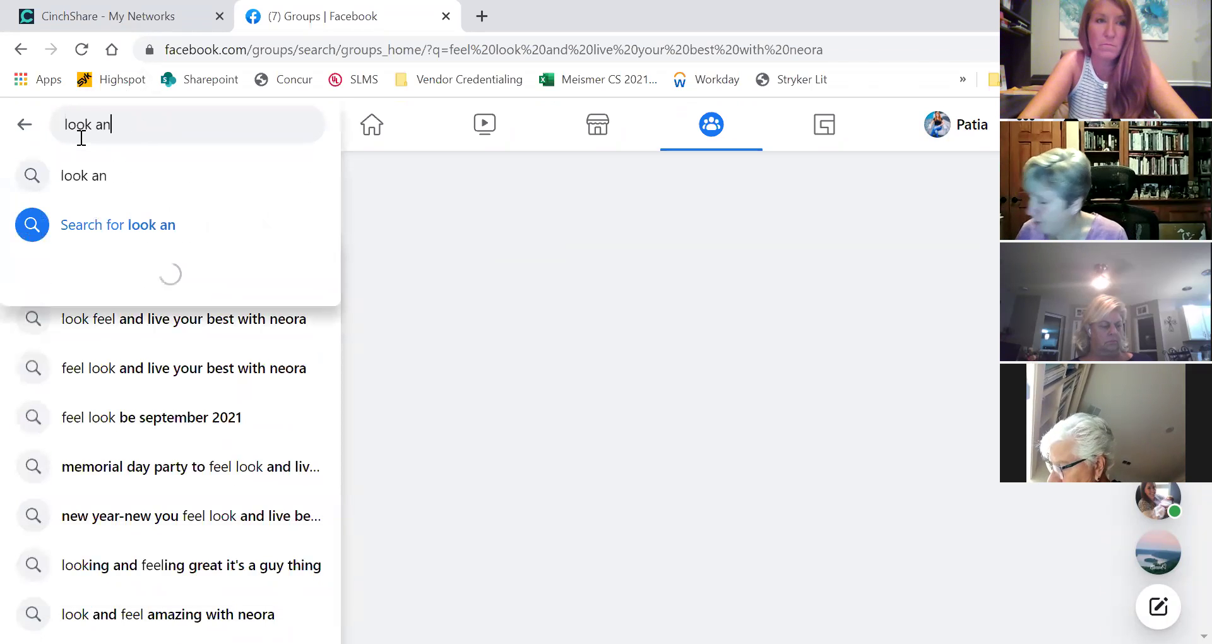
pyautogui.write('d feel your best wi')
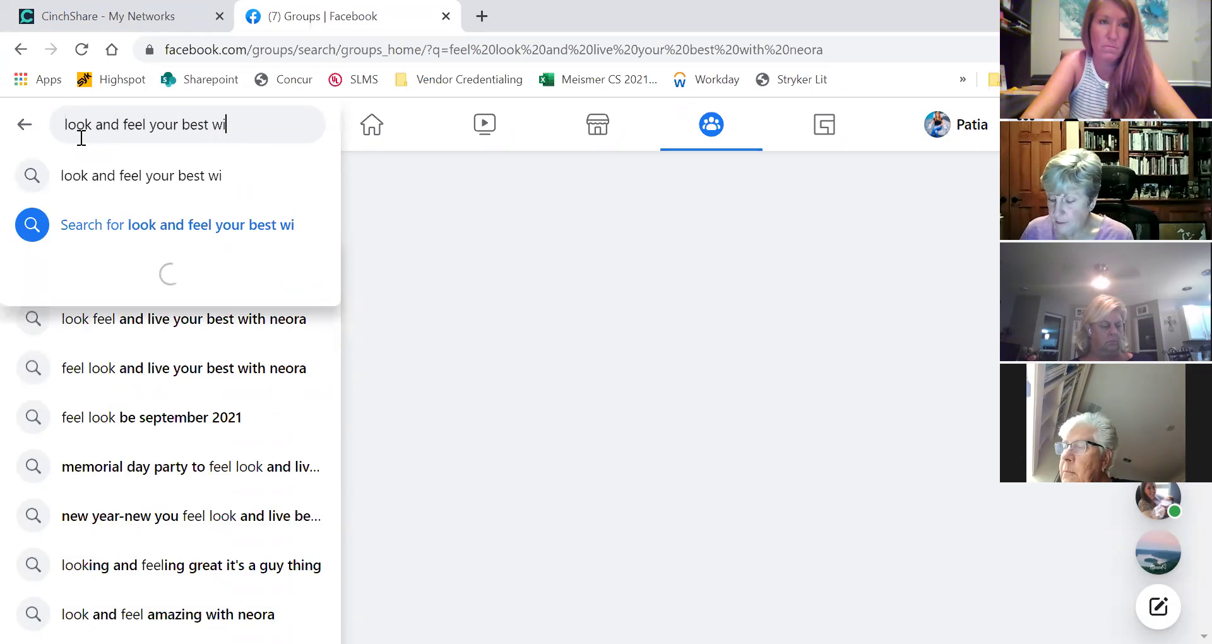
pyautogui.write('th NEOR')
pyautogui.press('BackSpace')
pyautogui.press('BackSpace')
pyautogui.press('BackSpace')
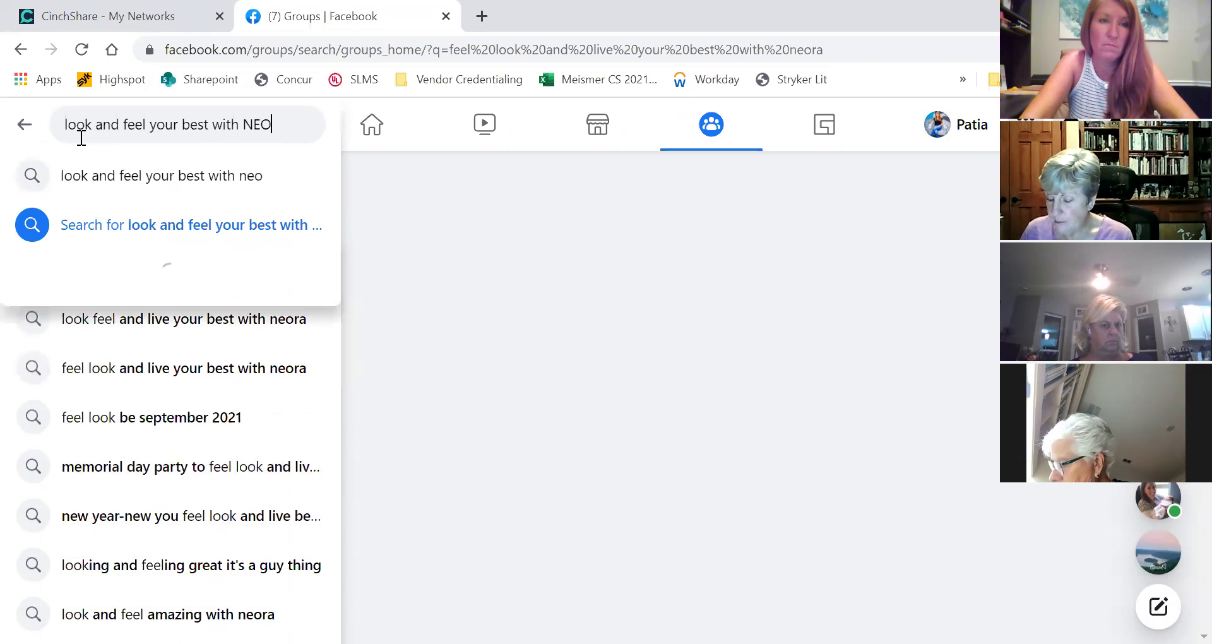
pyautogui.write('eora')
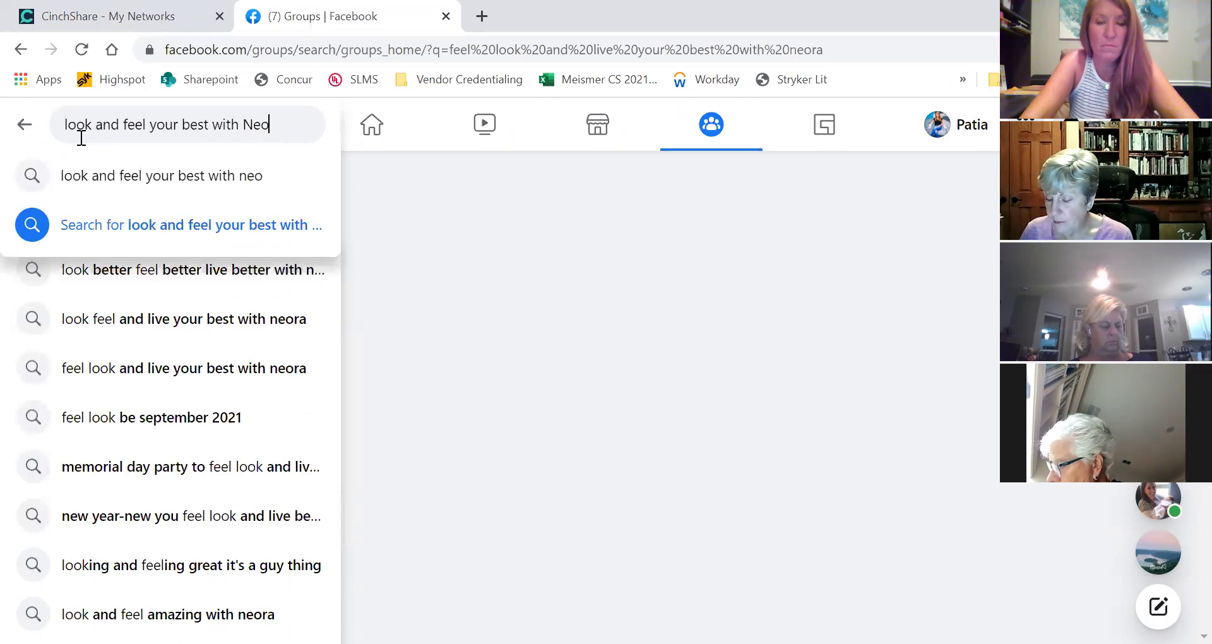
pyautogui.press('Return')
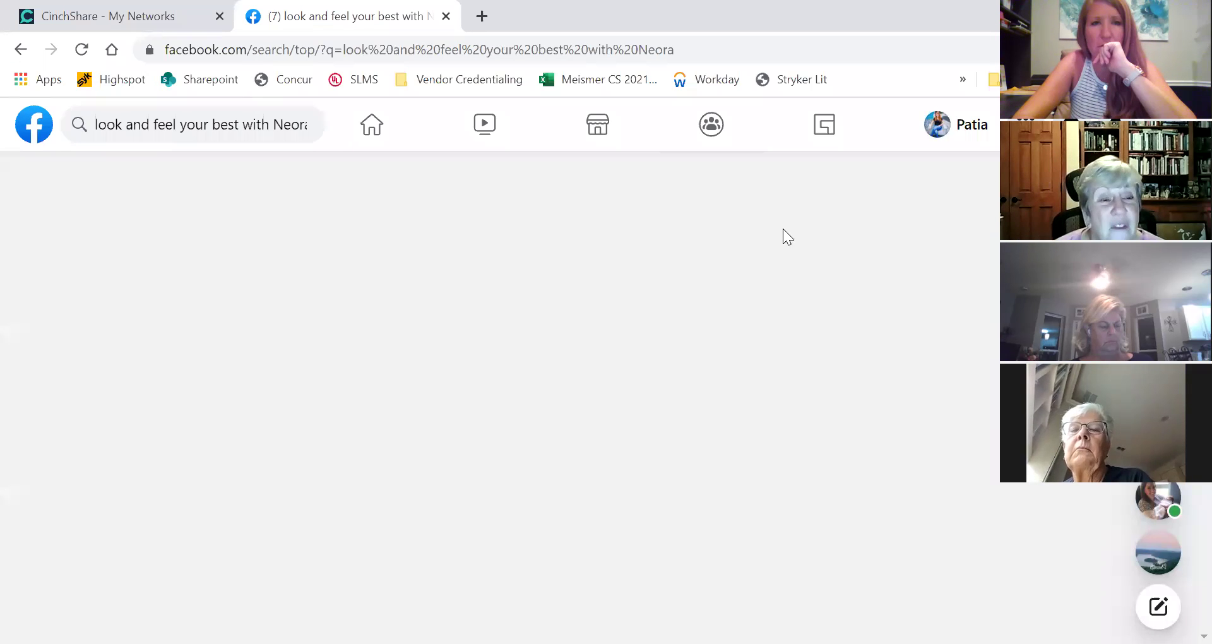
pyautogui.click(725, 46)
pyautogui.press('Return')
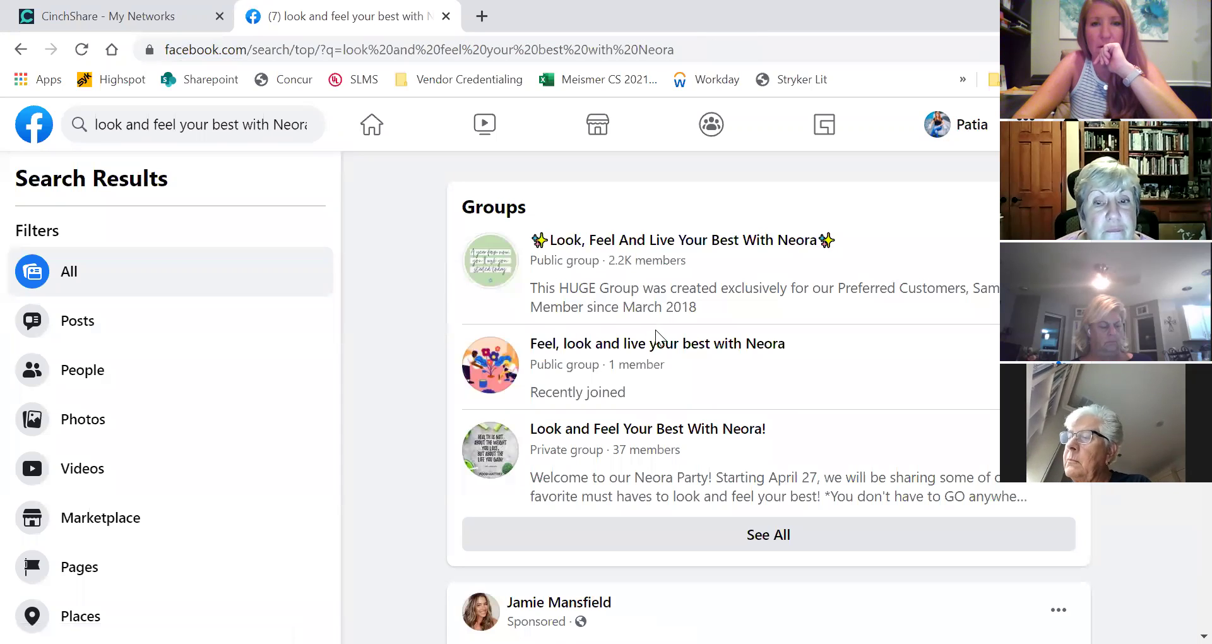
# Open the group "Feel, look and live your best with Neora" from the results and look through its setup options.
pyautogui.moveTo(666, 349)
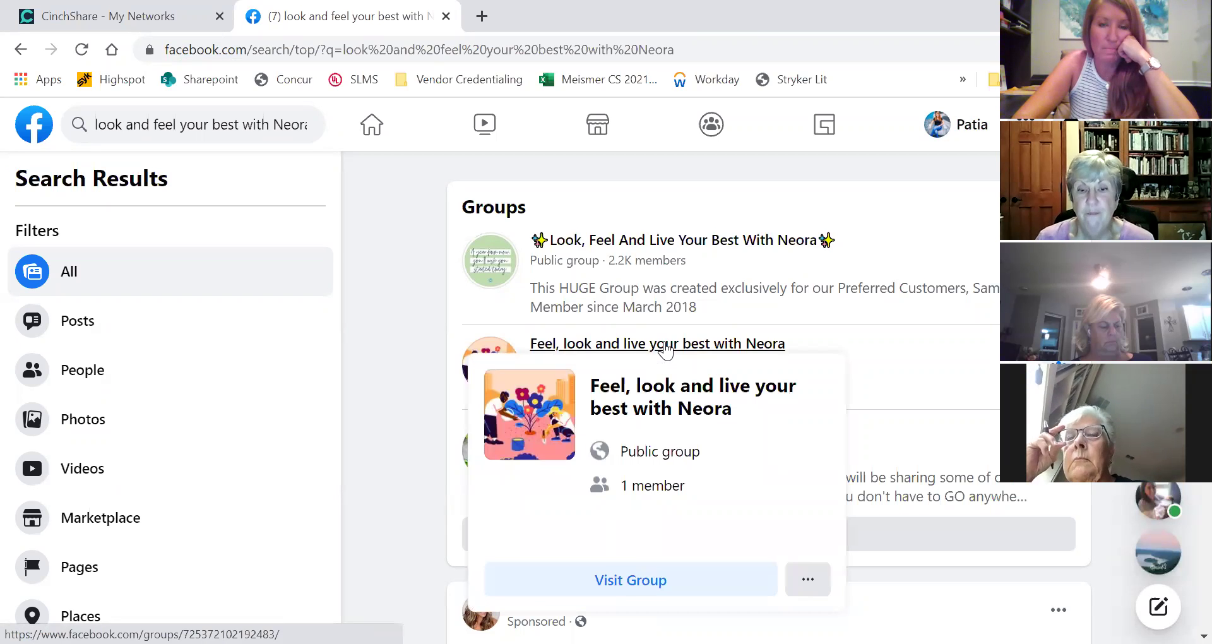
pyautogui.click(667, 349)
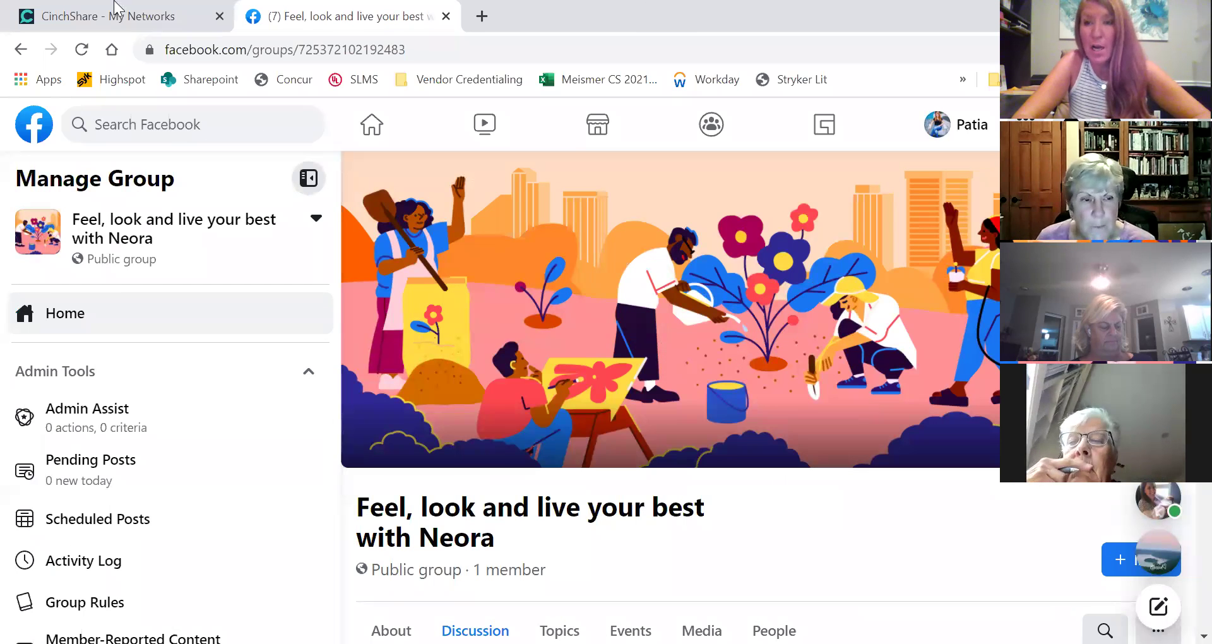
pyautogui.scroll(-5, 669, 398)
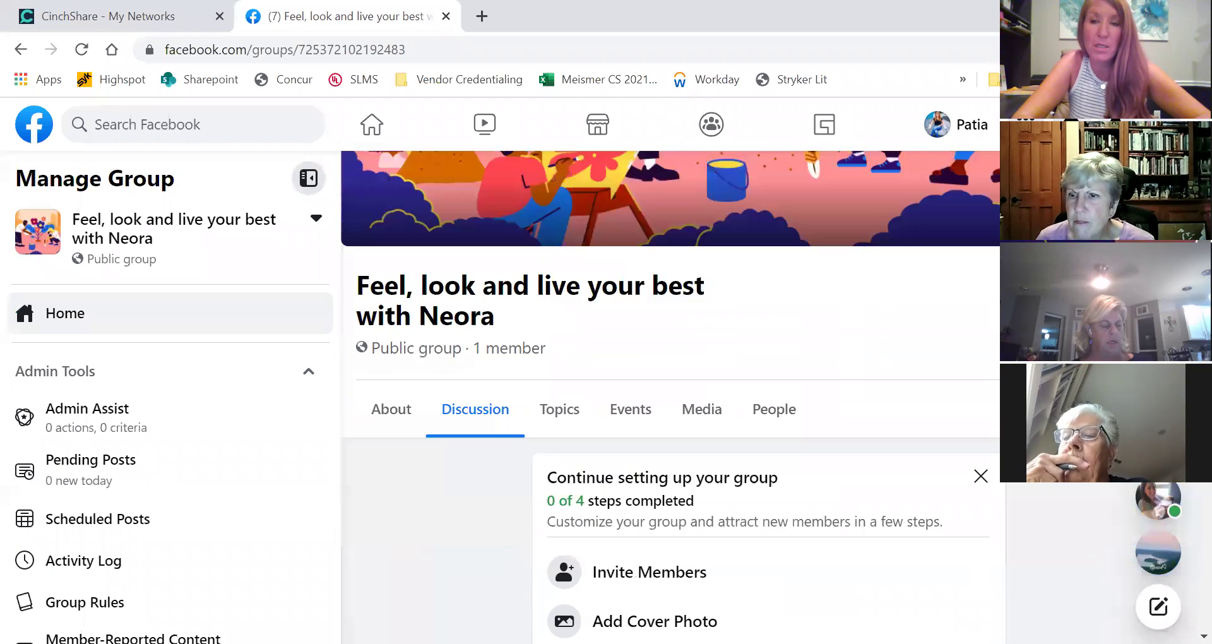
pyautogui.scroll(-10, 670, 397)
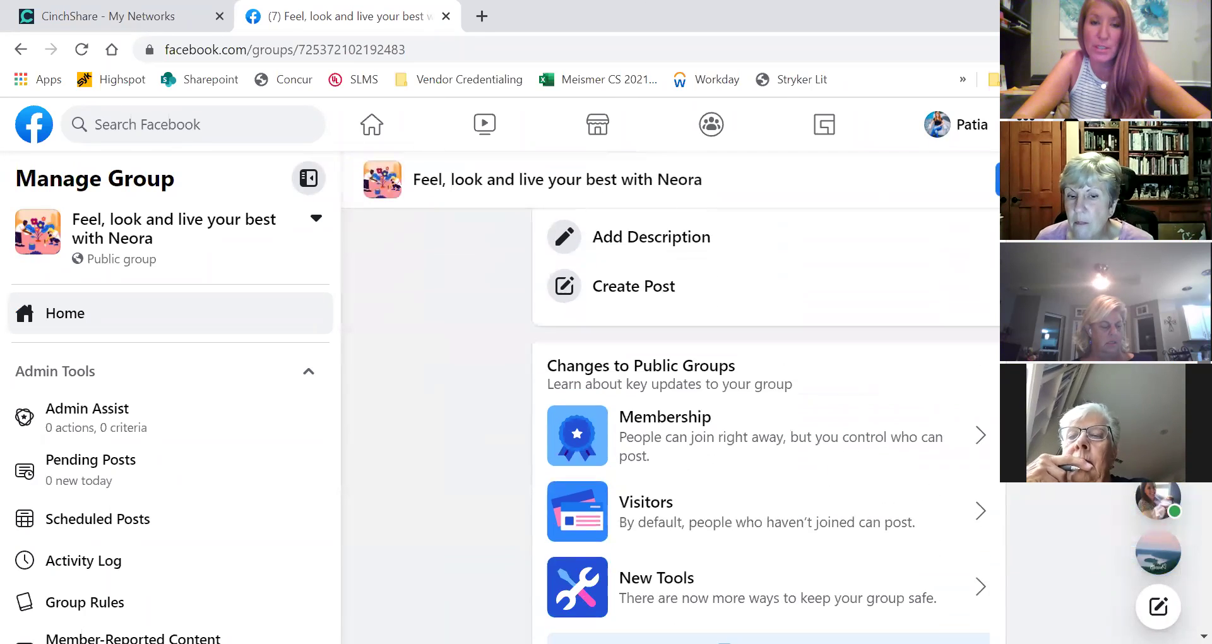
# Look over the group's discussion page and admin tools, and open the Group Settings.
pyautogui.scroll(-5, 767, 410)
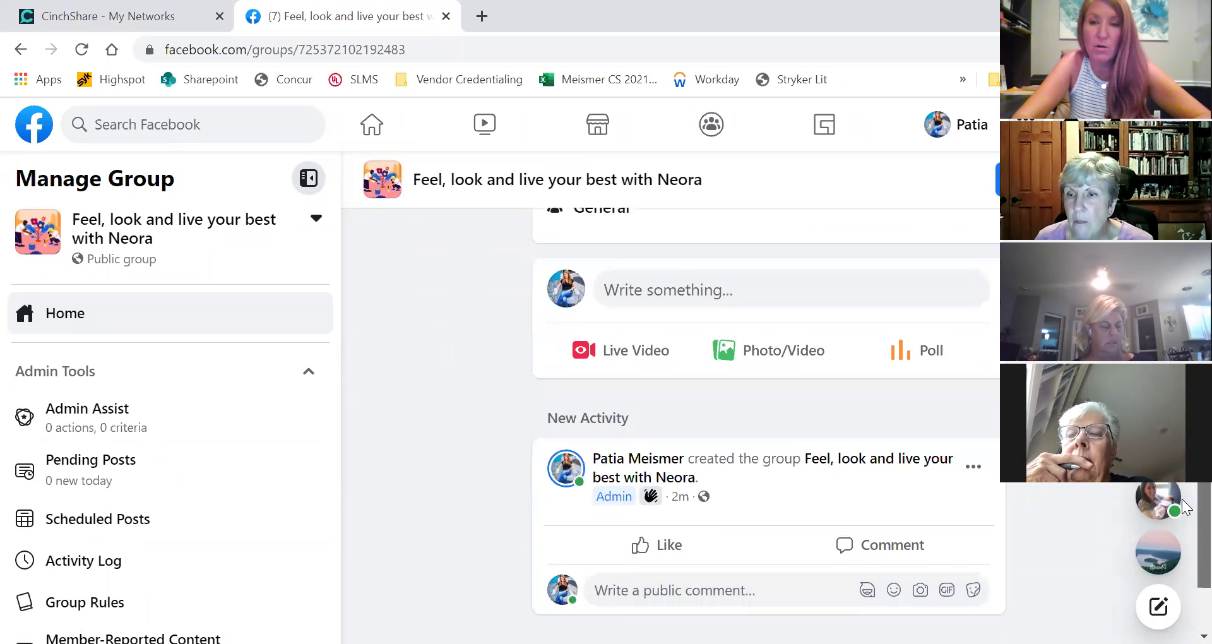
pyautogui.scroll(3, 767, 410)
pyautogui.scroll(10, 767, 410)
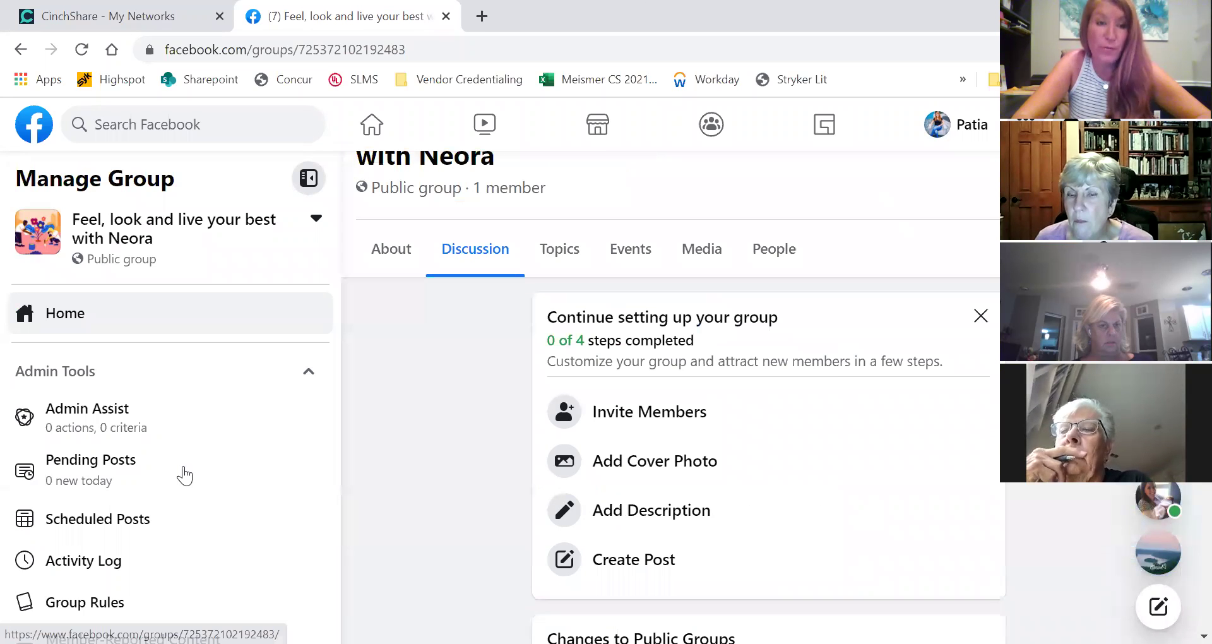
pyautogui.scroll(-2, 328, 325)
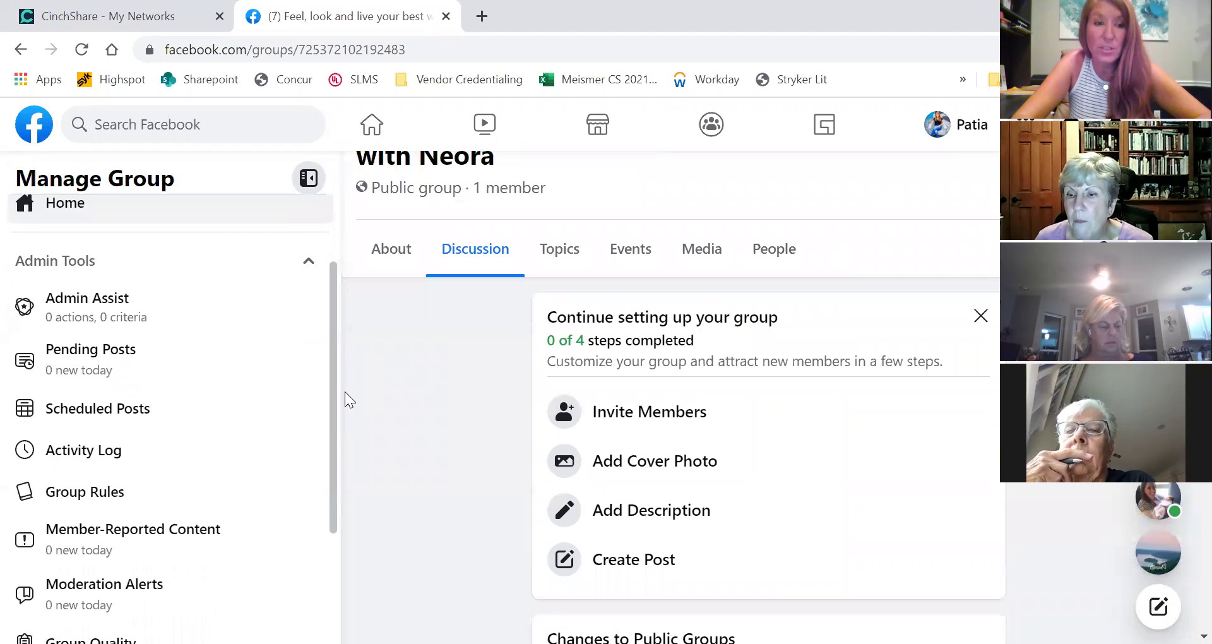
pyautogui.scroll(-1, 345, 396)
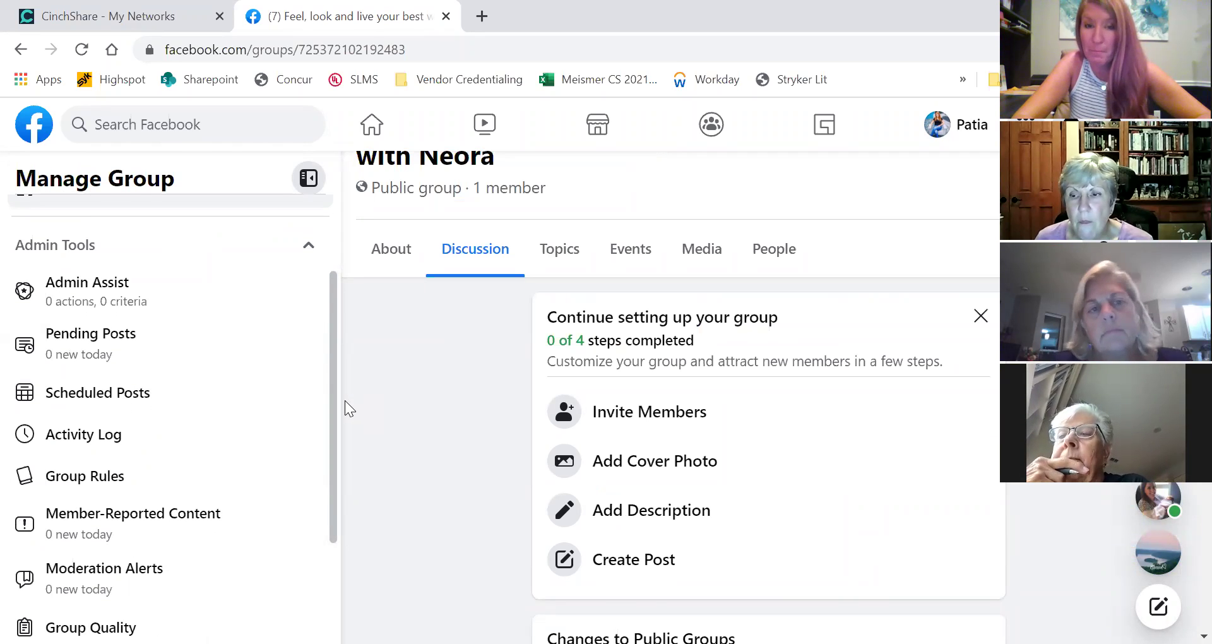
pyautogui.scroll(-3, 338, 500)
pyautogui.scroll(-1, 338, 500)
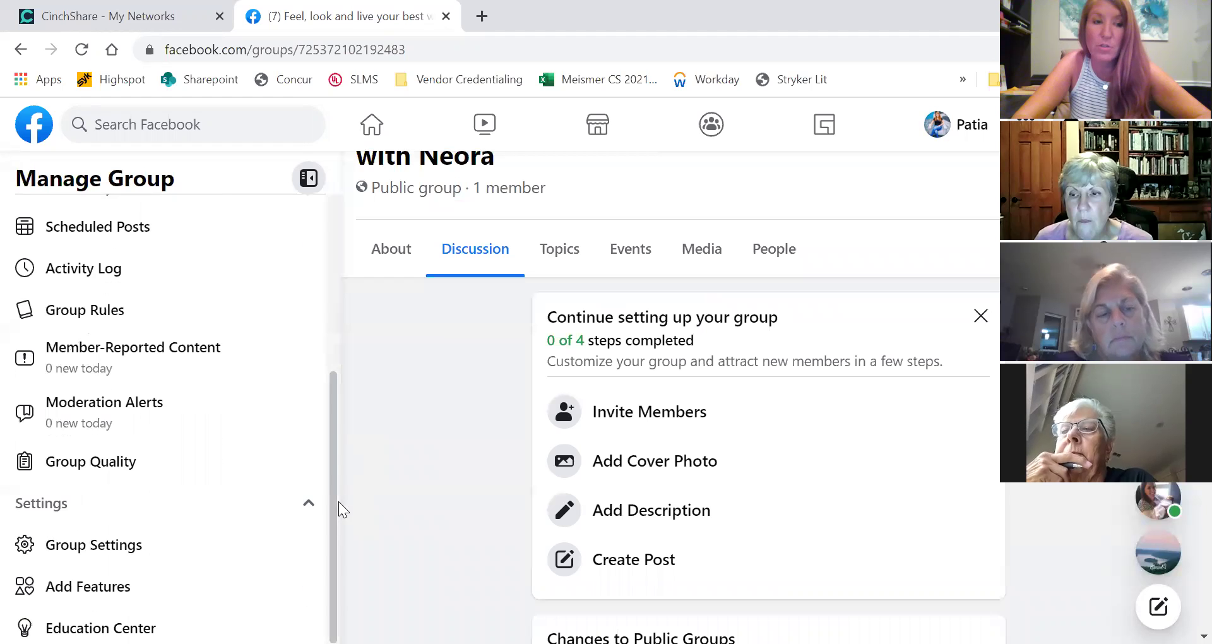
pyautogui.click(62, 541)
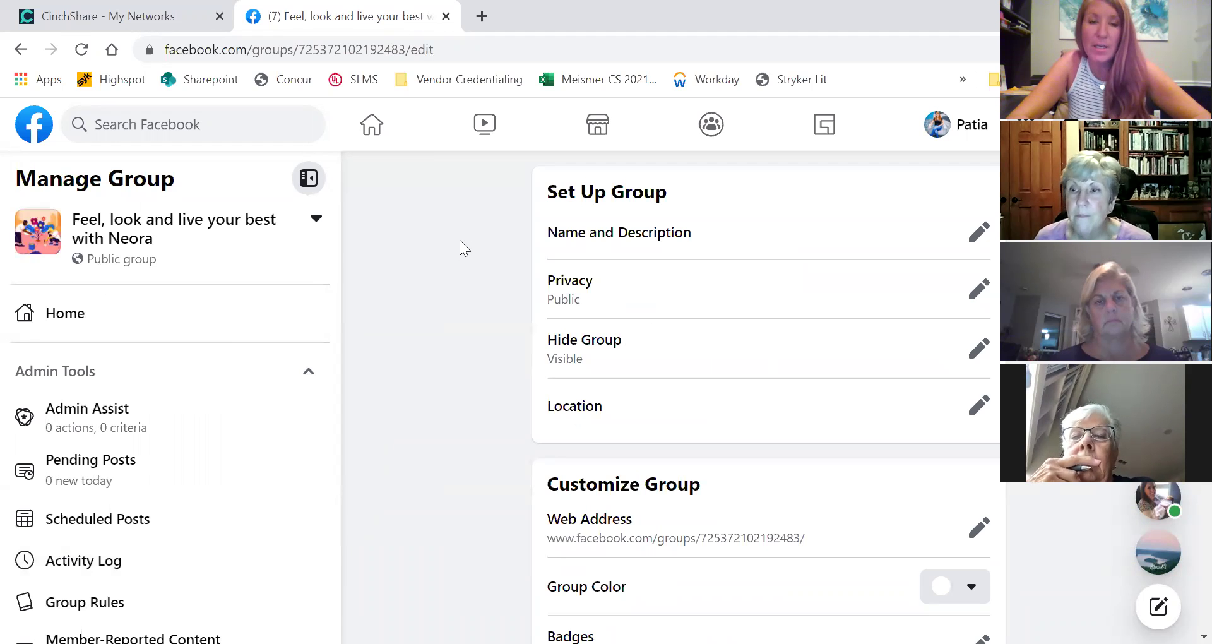
# Open the Apps entry under Manage Advanced Settings and go to the store for adding group apps.
pyautogui.scroll(-1, 460, 240)
pyautogui.scroll(-15, 461, 246)
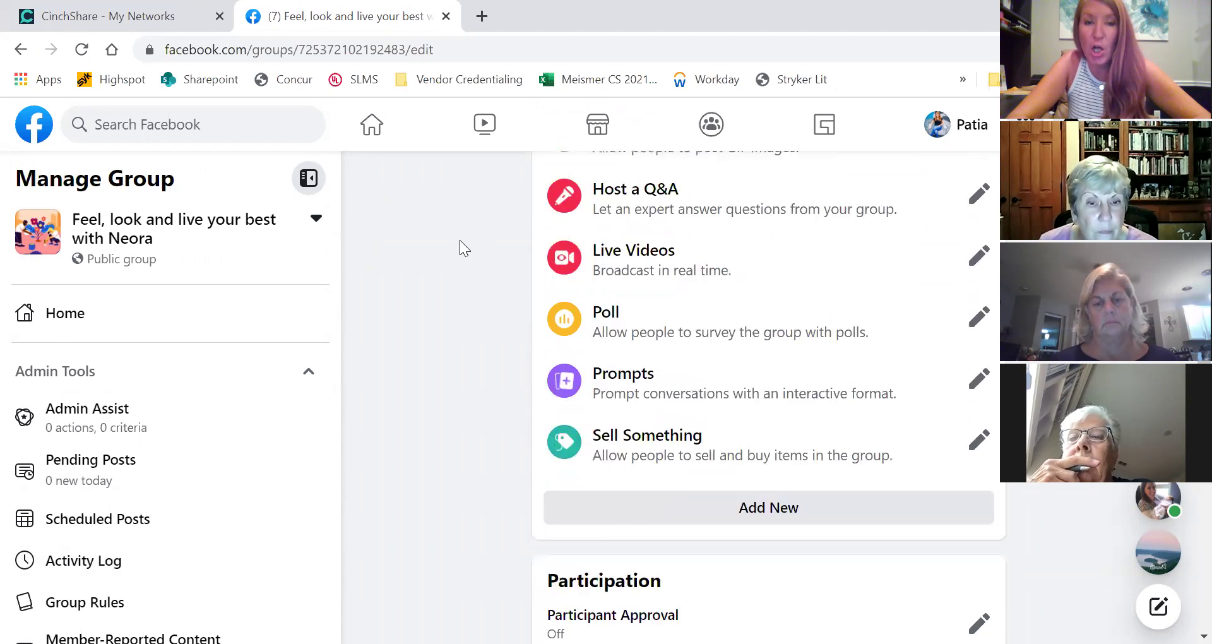
pyautogui.scroll(-3, 460, 241)
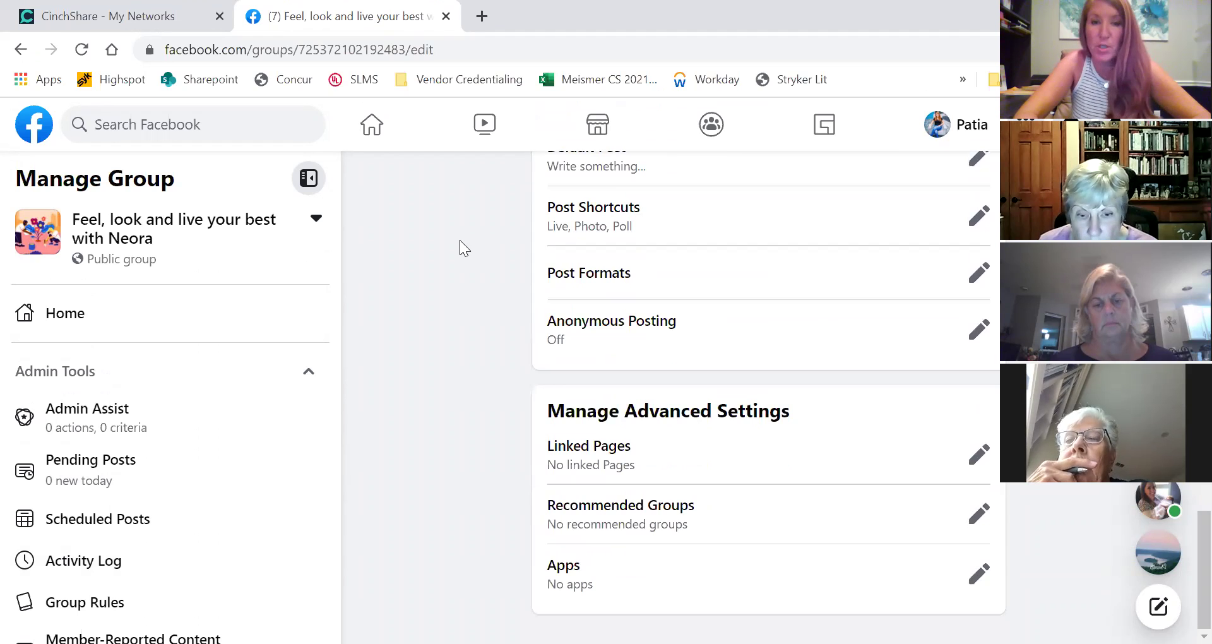
pyautogui.click(980, 575)
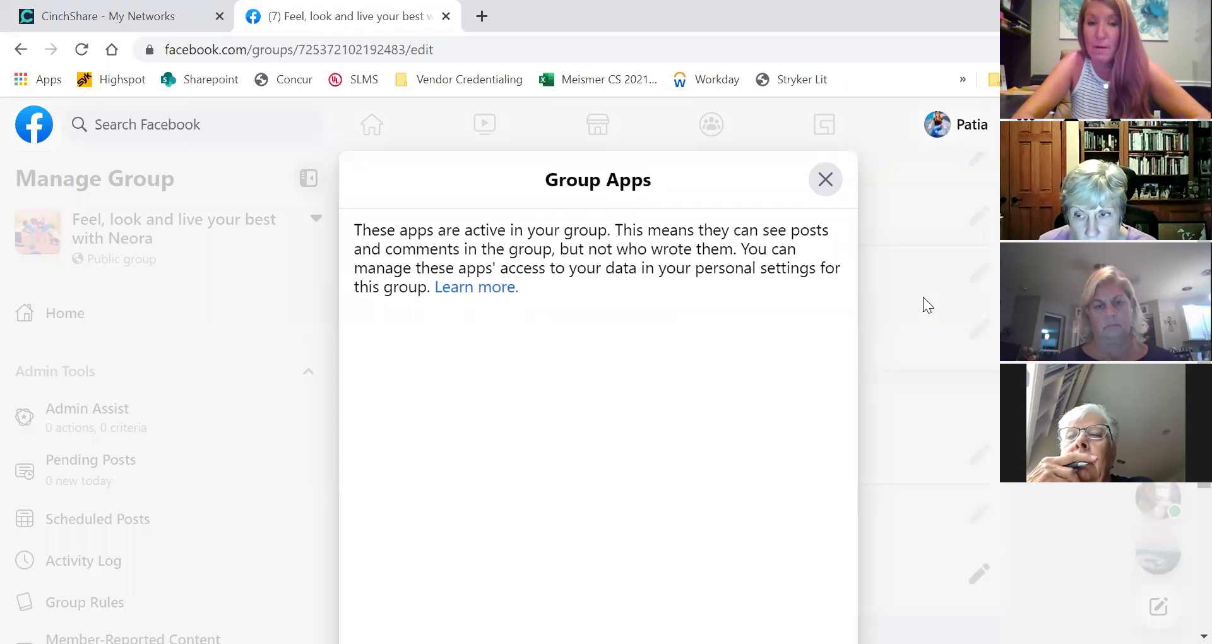
pyautogui.scroll(-5, 923, 297)
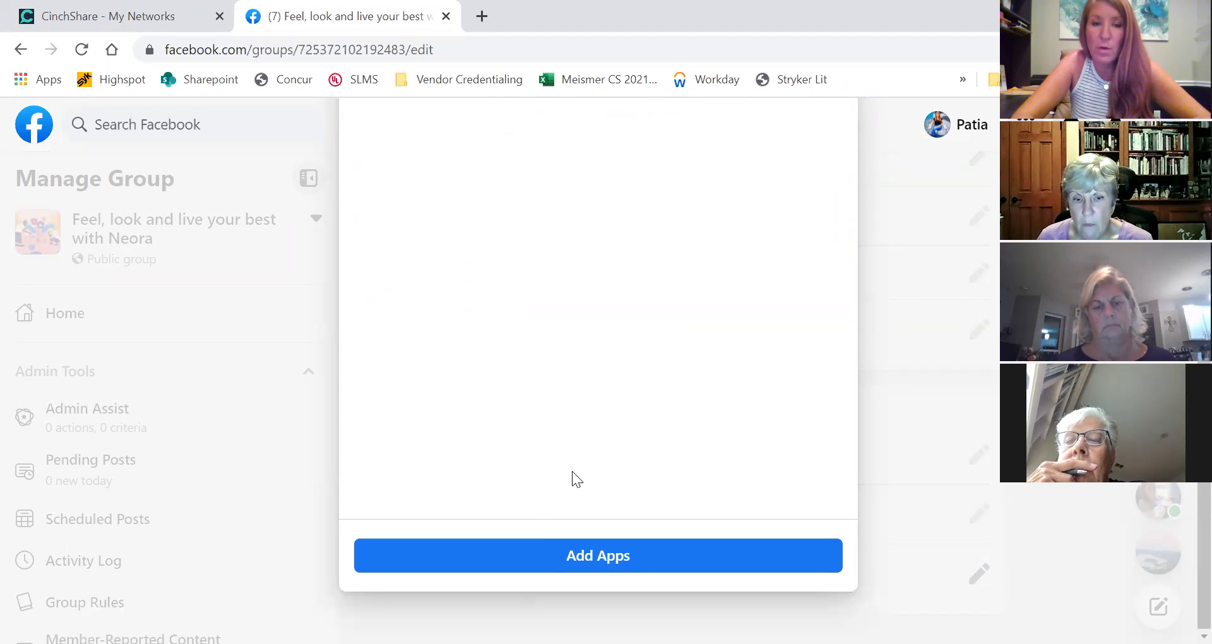
pyautogui.click(553, 556)
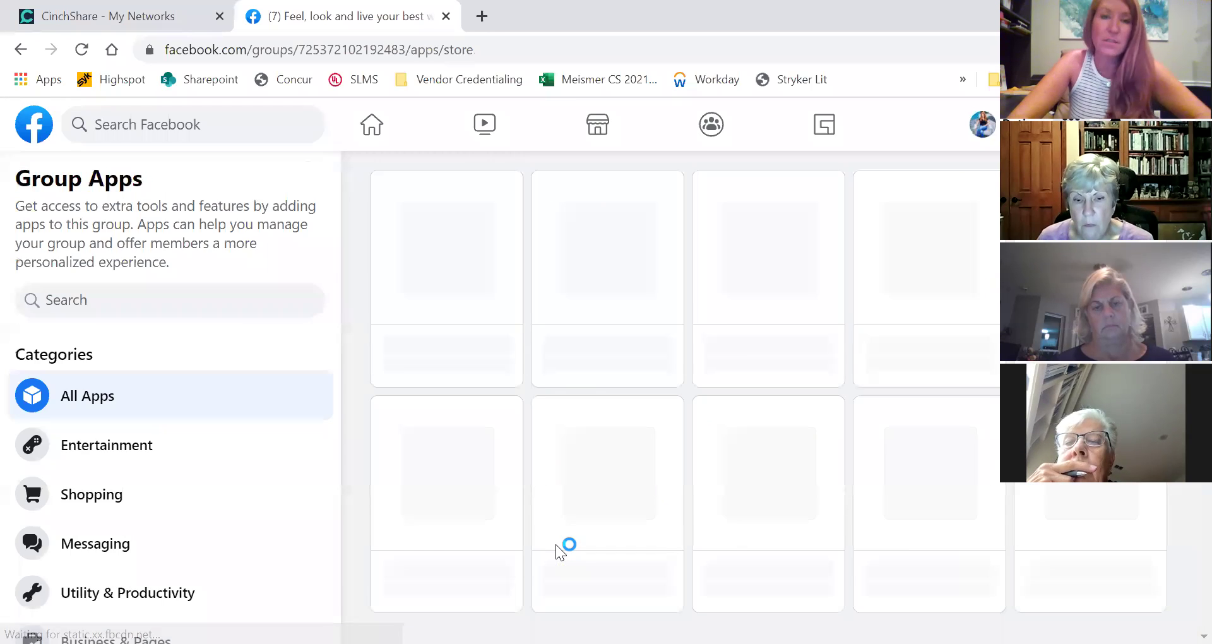
# Search the group apps for "cinchshare" and add the CinchShare app to the group.
pyautogui.click(238, 312)
pyautogui.write('cinchsh')
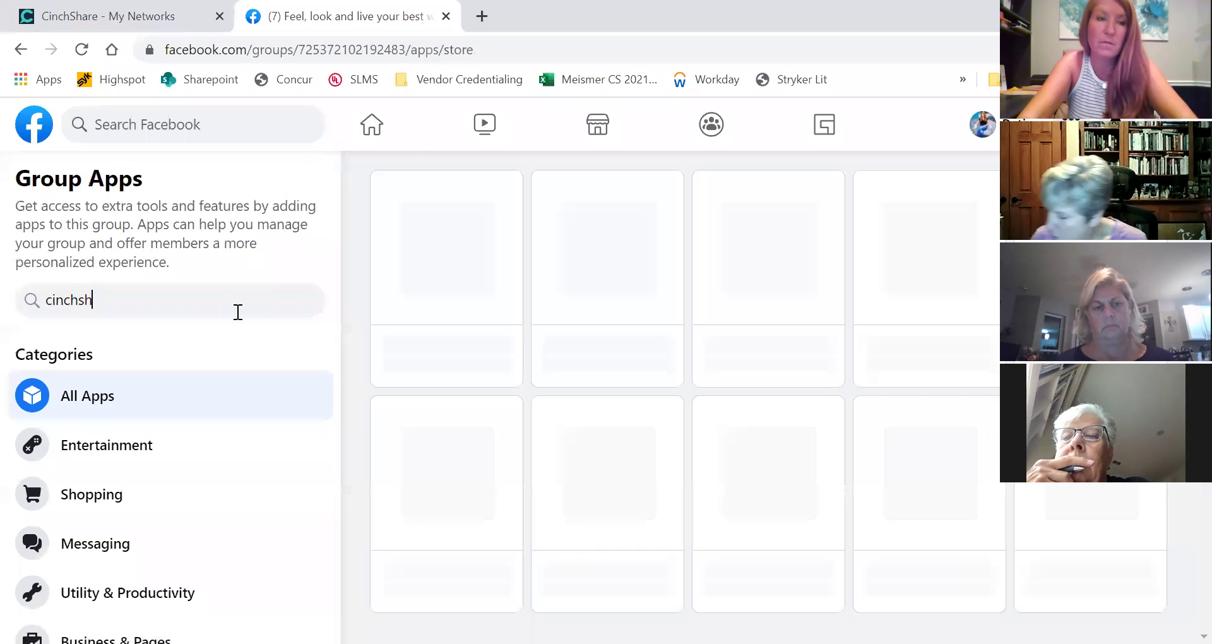
pyautogui.write('are')
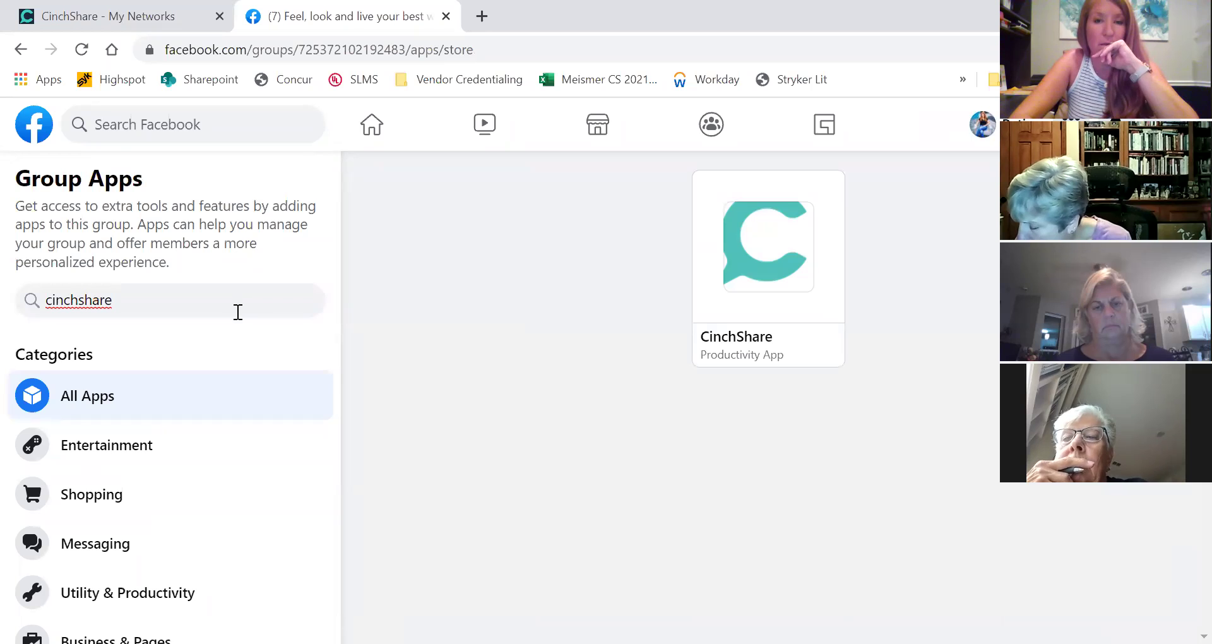
pyautogui.click(751, 354)
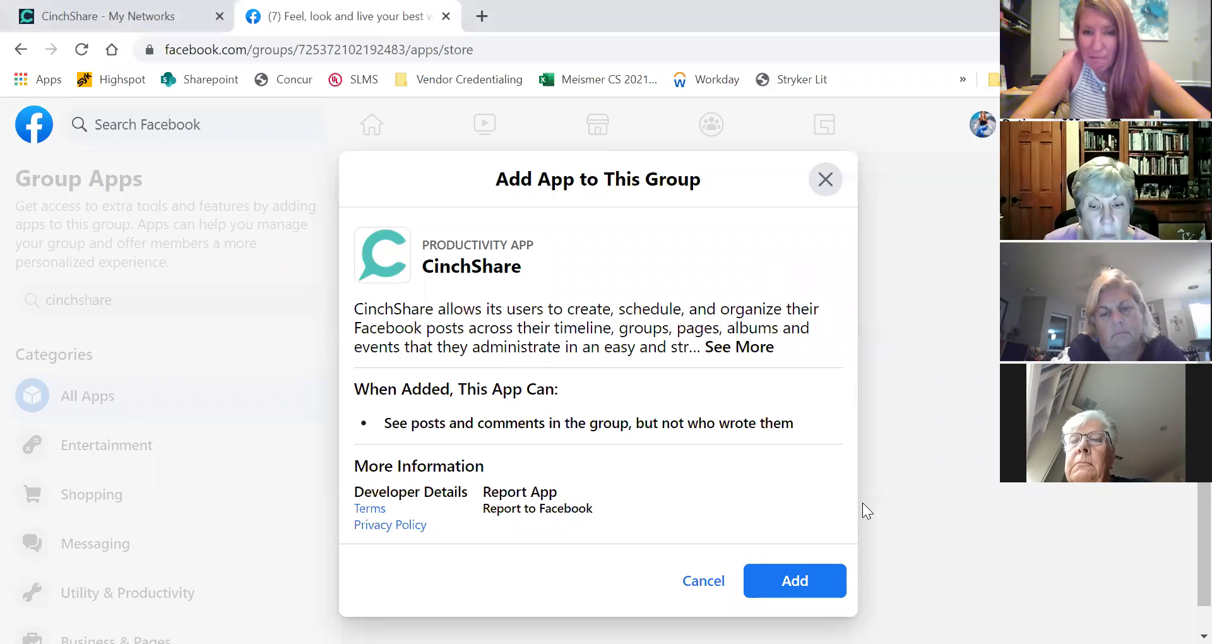
pyautogui.click(837, 564)
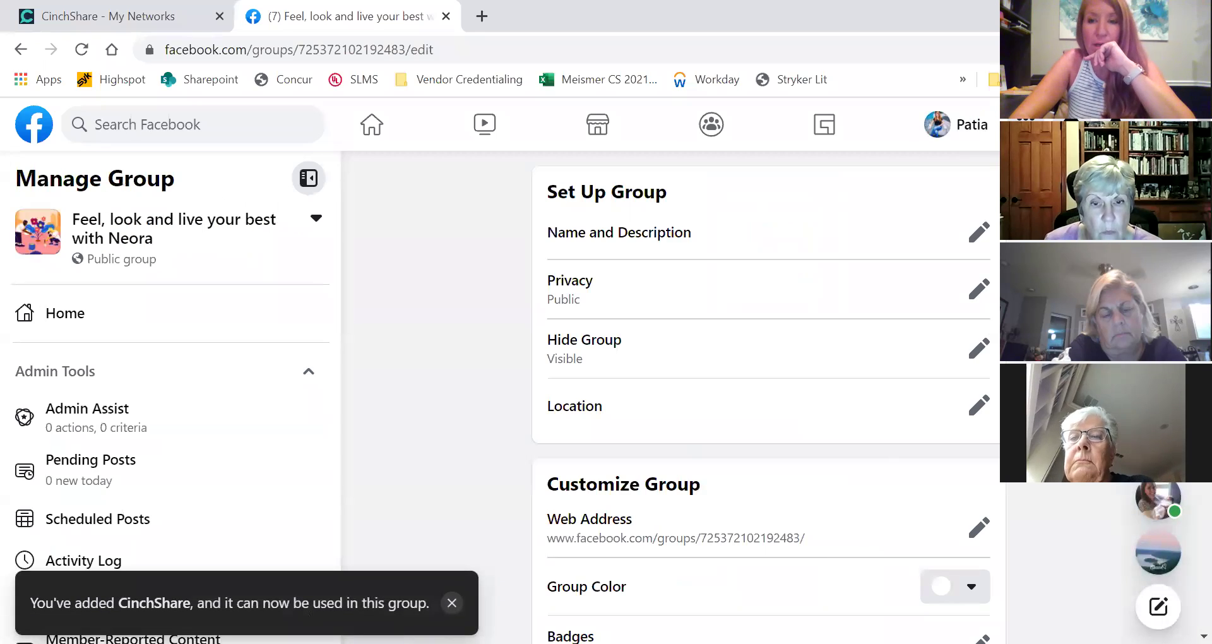
# Link the managed "Life on My Terms" page to the group through Linked Pages in the advanced settings.
pyautogui.scroll(-1, 838, 561)
pyautogui.scroll(-20, 766, 398)
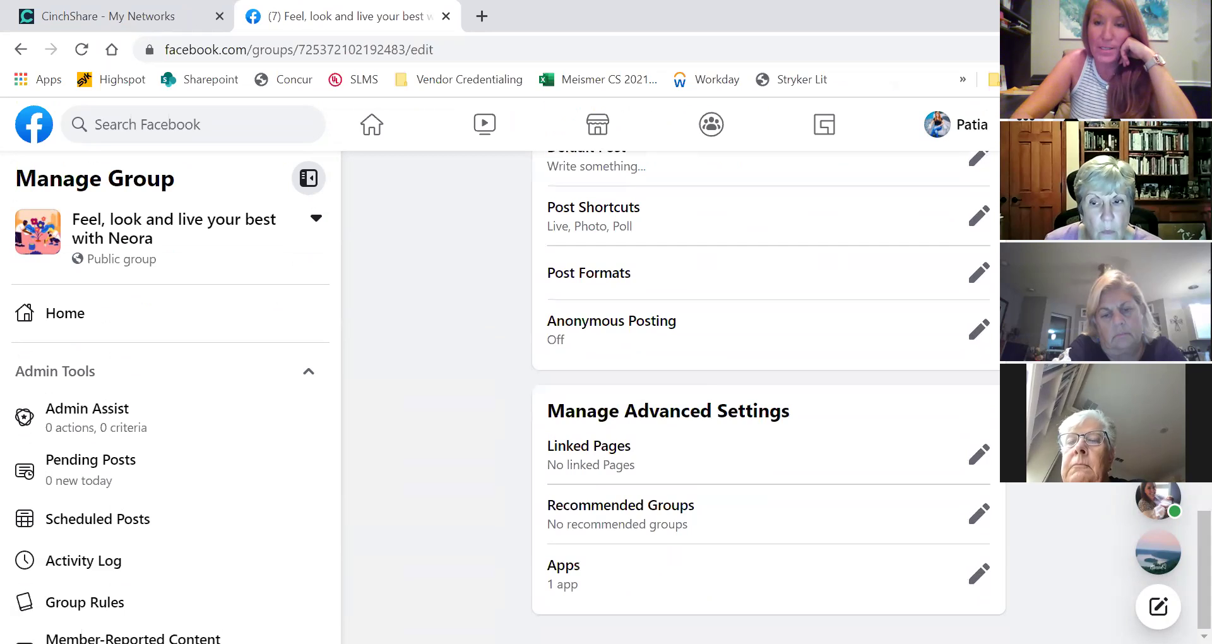
pyautogui.click(978, 465)
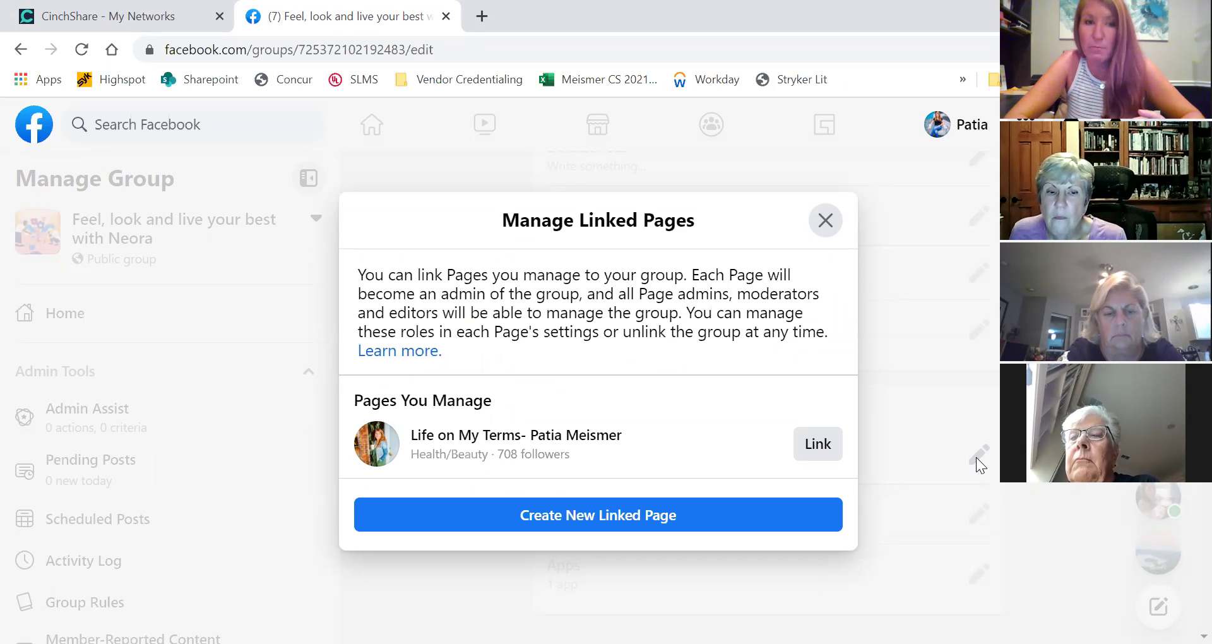
pyautogui.click(809, 444)
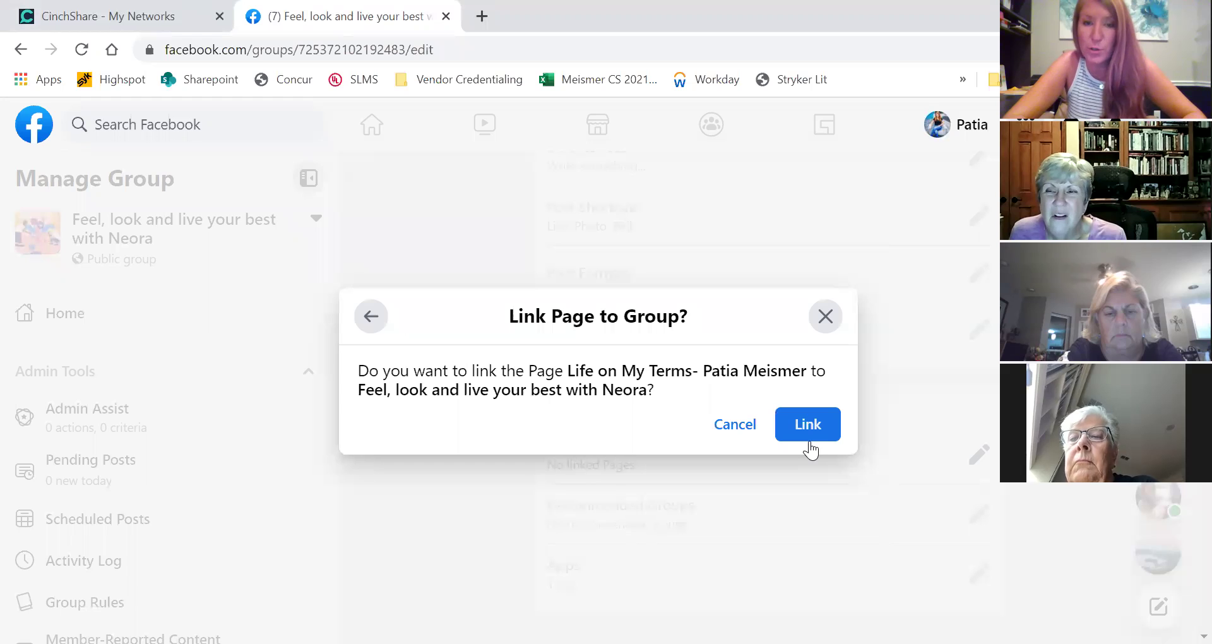
pyautogui.click(814, 427)
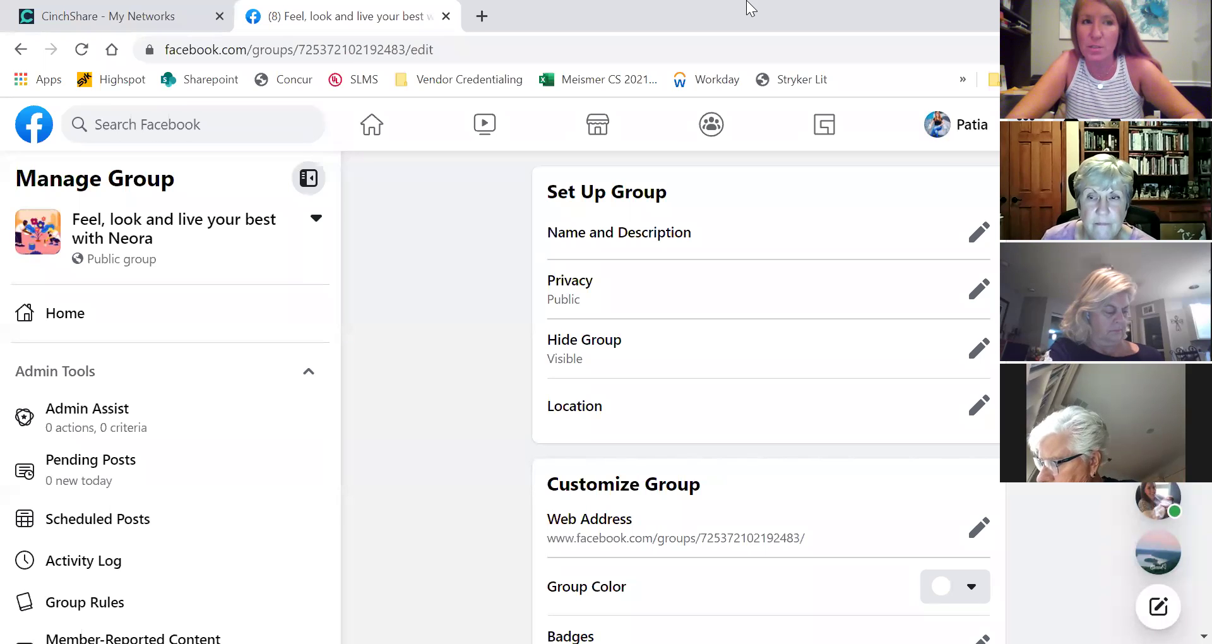
# Switch to CinchShare and refresh the Facebook networks on the My Networks page.
pyautogui.click(136, 9)
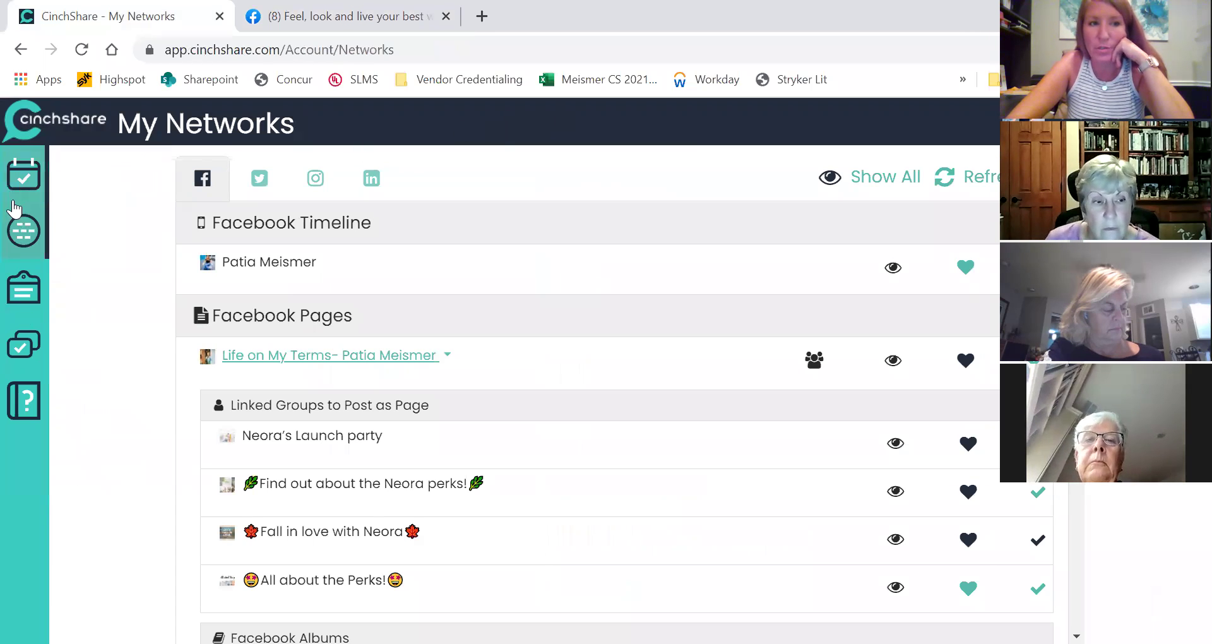
pyautogui.click(994, 190)
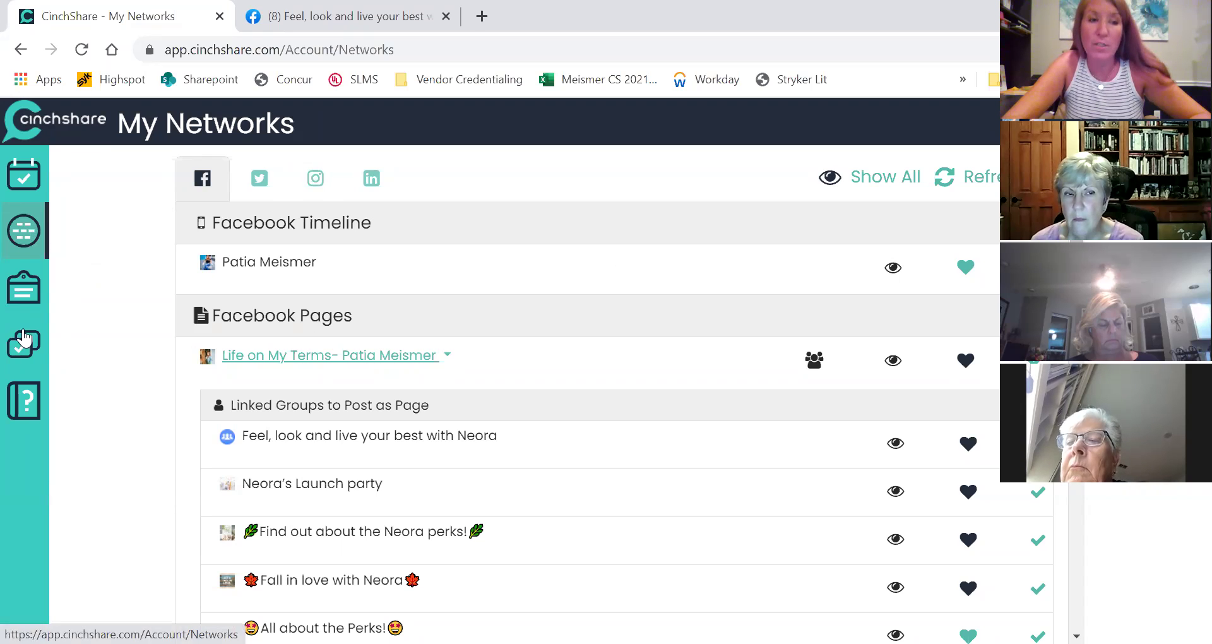
# Open the saved folder "Launch party 2- Fall" in Manage Posts and look at the folder's available actions.
pyautogui.click(23, 338)
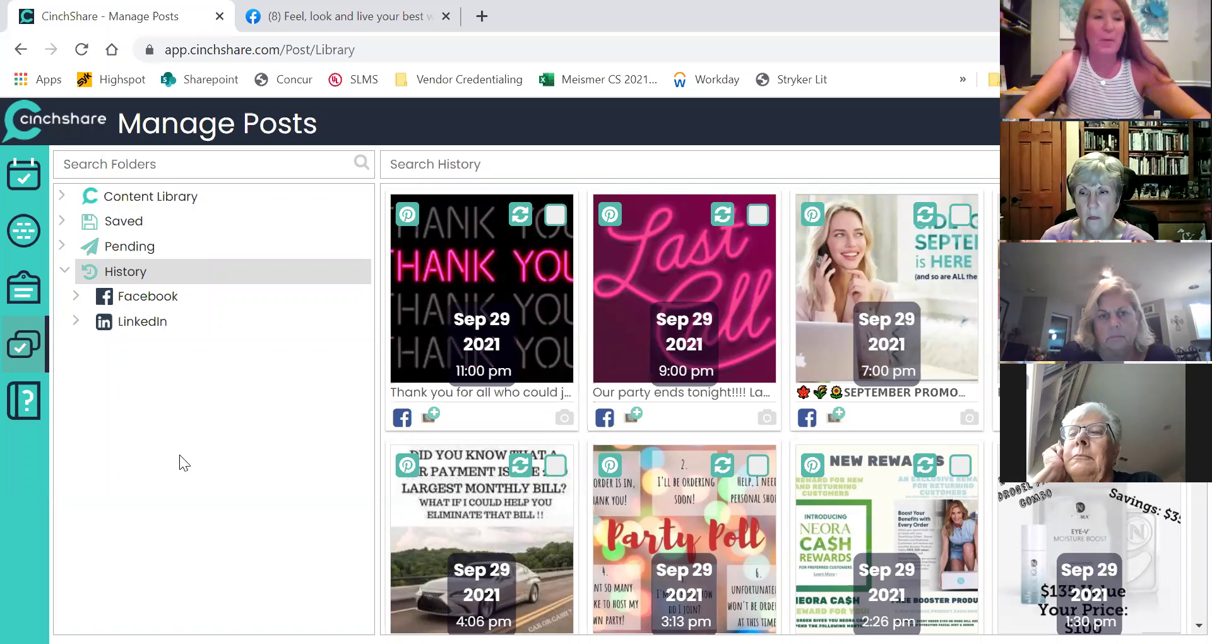
pyautogui.click(63, 222)
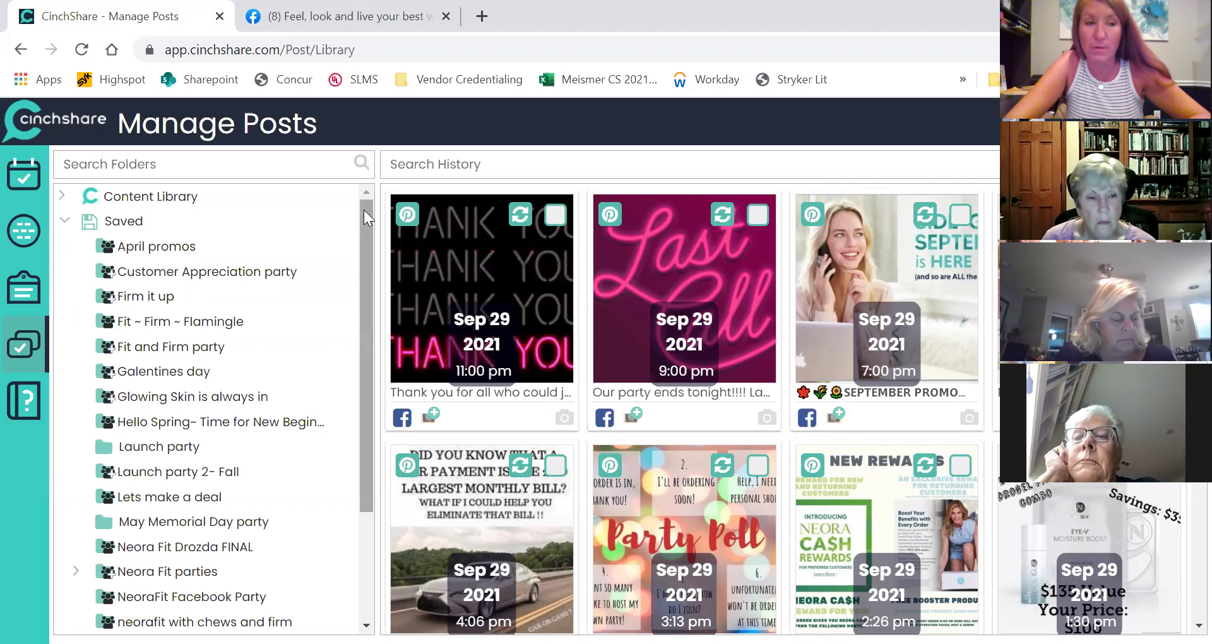
pyautogui.moveTo(364, 210); pyautogui.dragTo(369, 249)
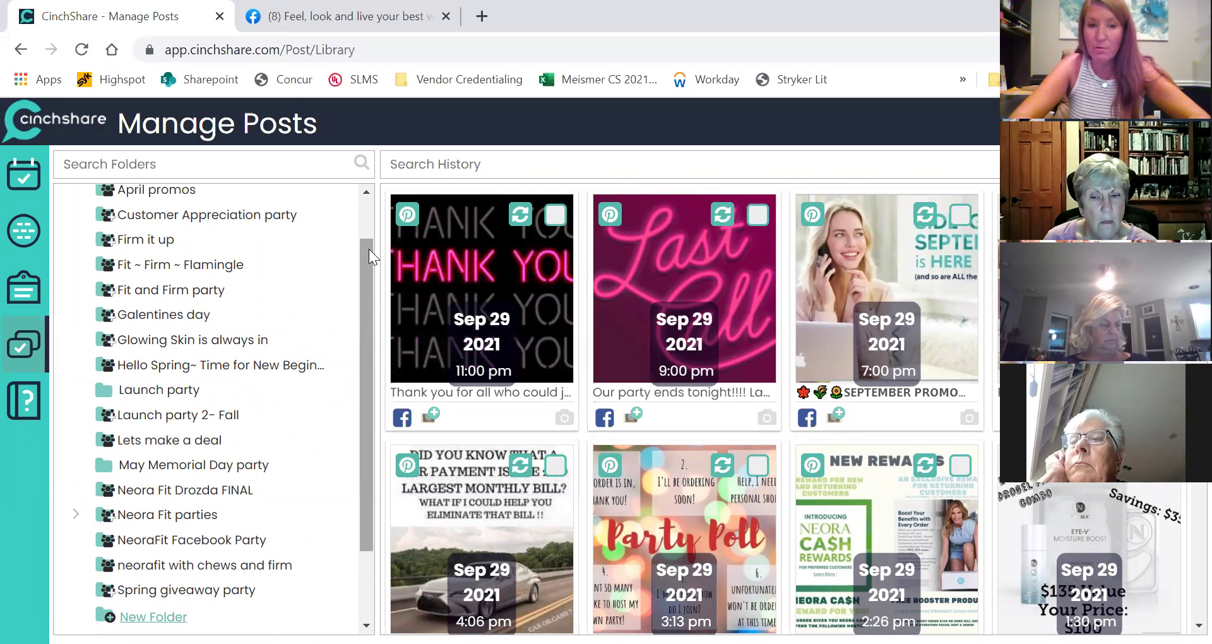
pyautogui.click(183, 418)
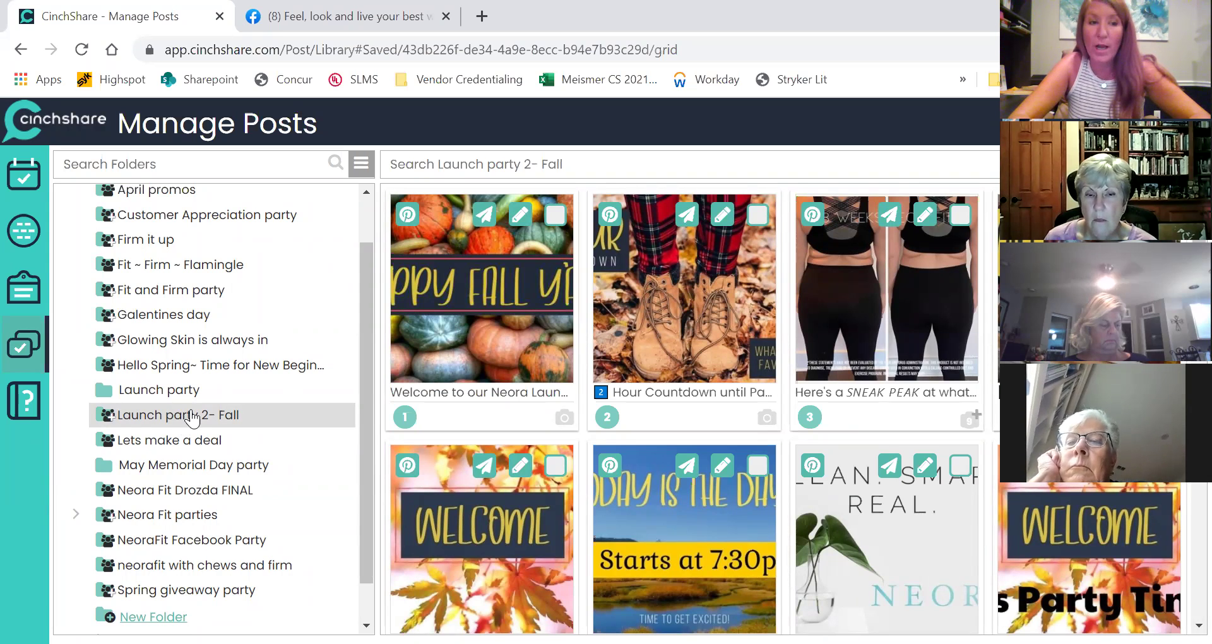
pyautogui.click(358, 166)
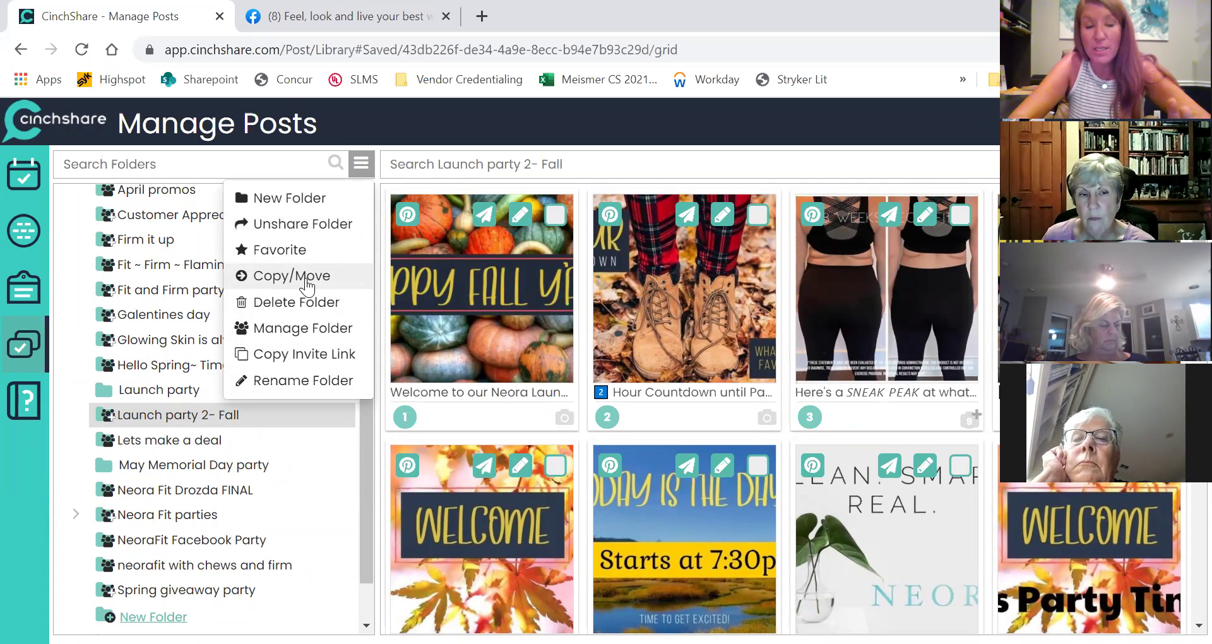
pyautogui.click(358, 165)
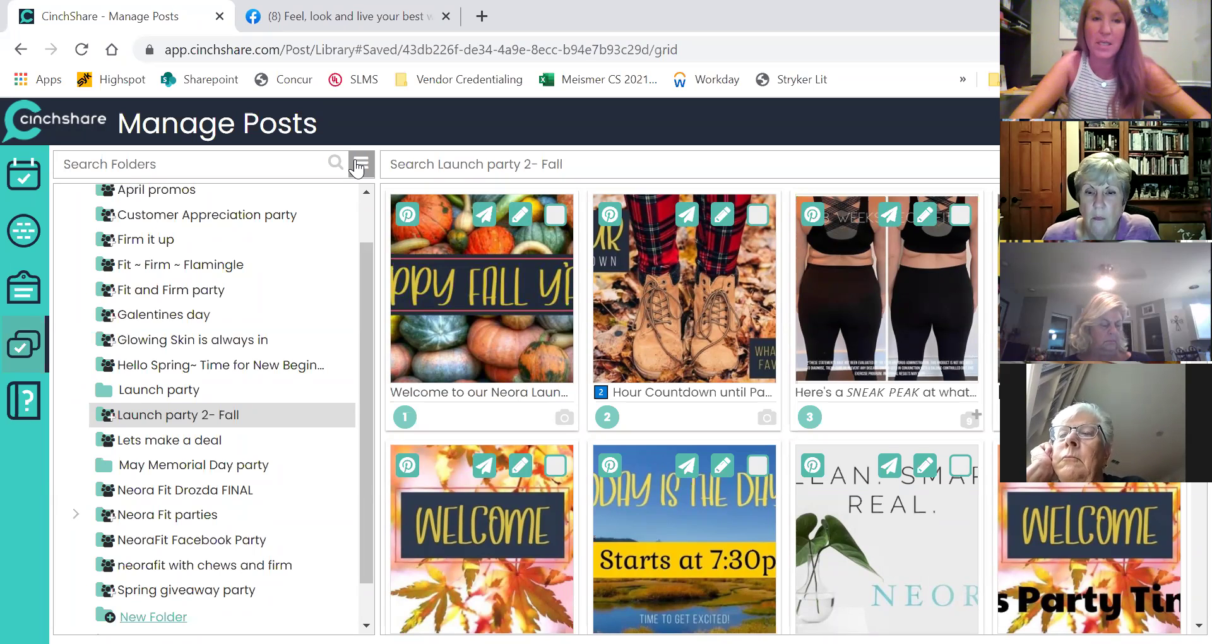
# Expand the pending Facebook Pages posts and view those scheduled for the "Life on My Terms" page.
pyautogui.moveTo(362, 278); pyautogui.dragTo(376, 441)
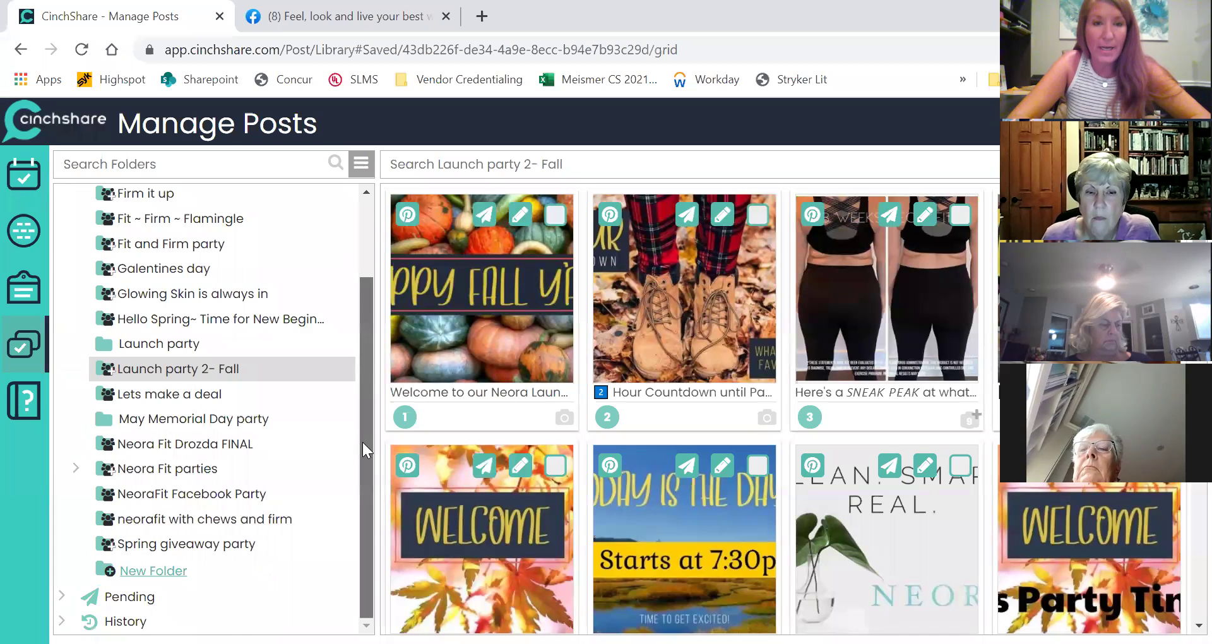
pyautogui.click(61, 598)
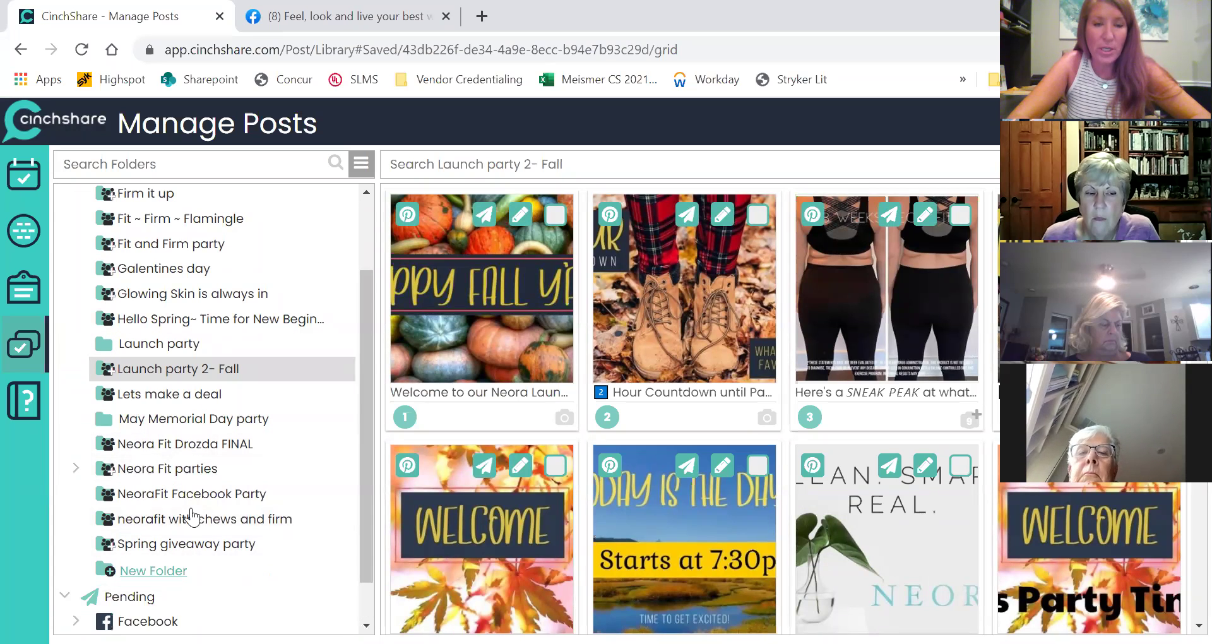
pyautogui.moveTo(365, 405); pyautogui.dragTo(361, 554)
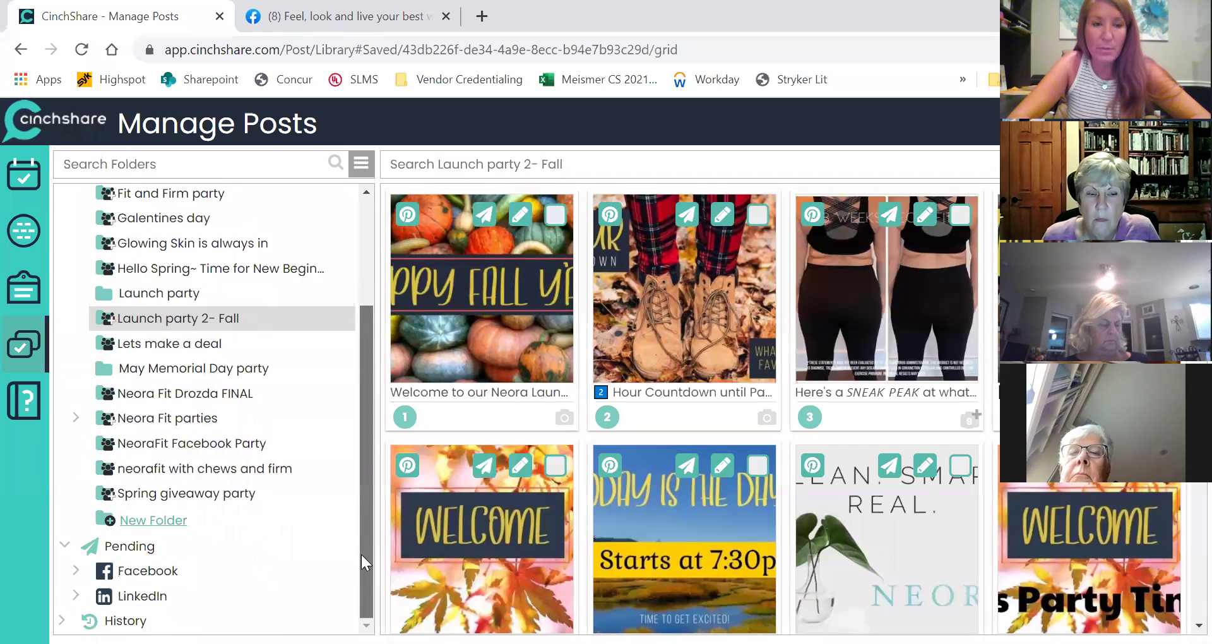
pyautogui.click(76, 573)
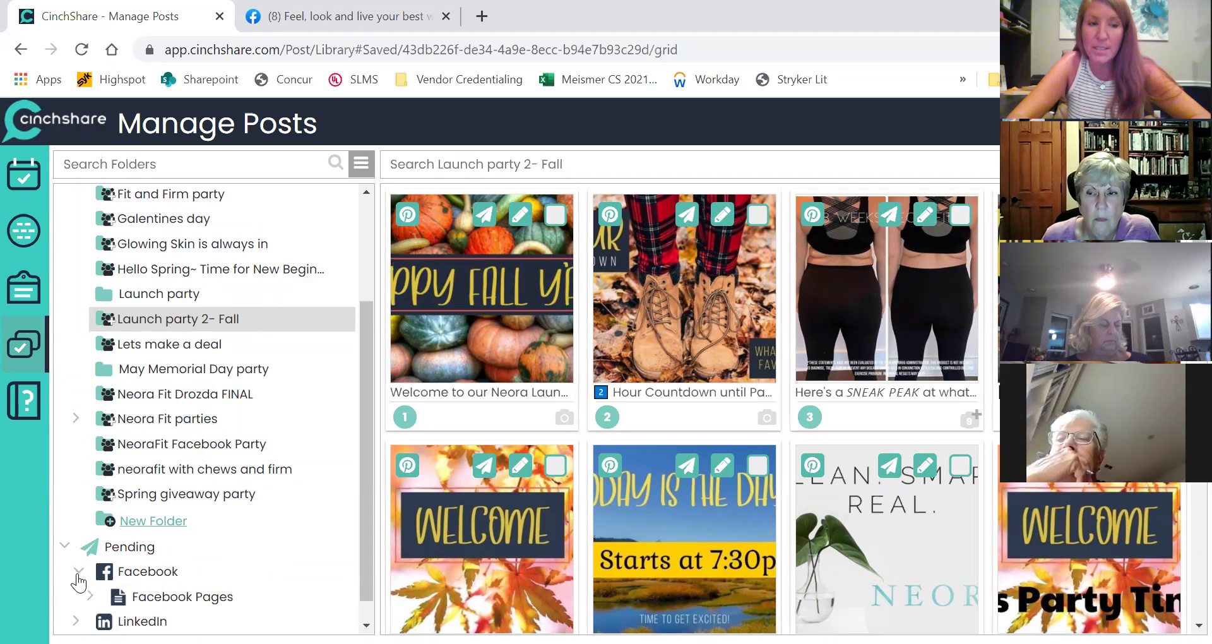
pyautogui.click(92, 597)
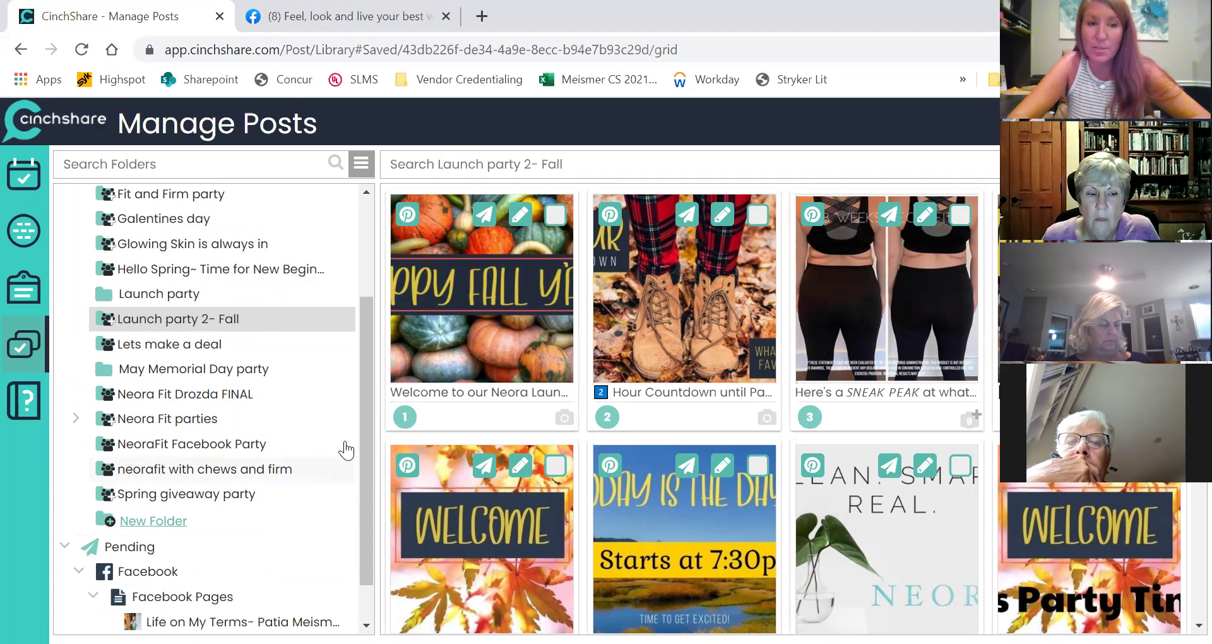
pyautogui.scroll(-1, 371, 431)
pyautogui.scroll(-1, 372, 431)
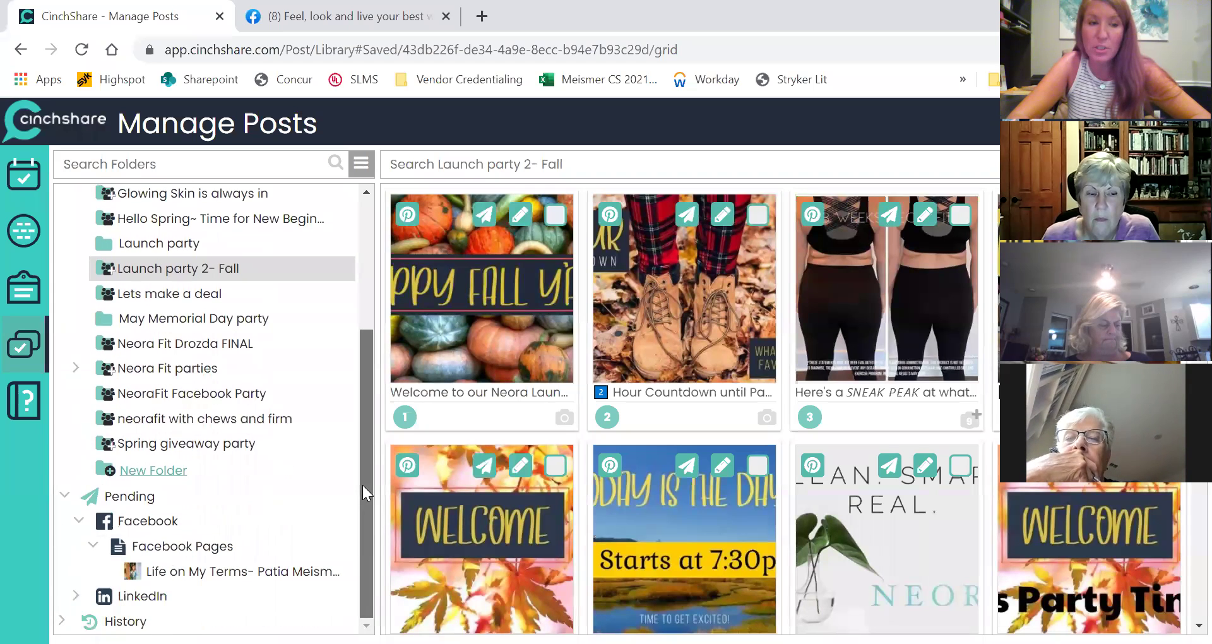
pyautogui.click(199, 573)
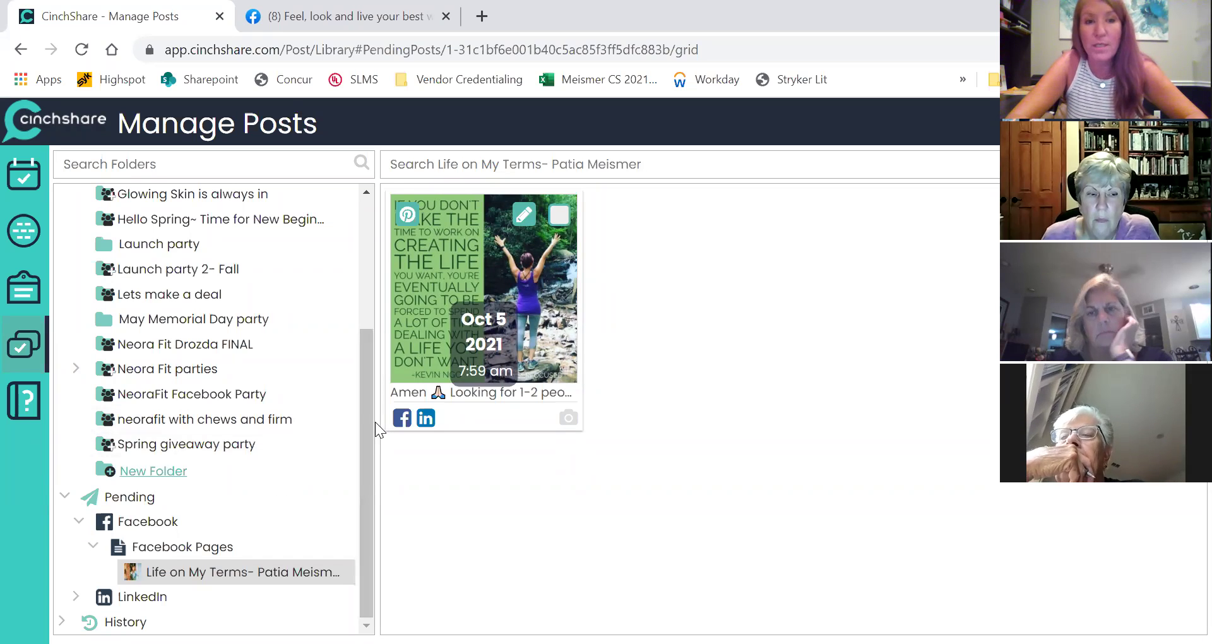
pyautogui.moveTo(365, 421); pyautogui.dragTo(375, 501)
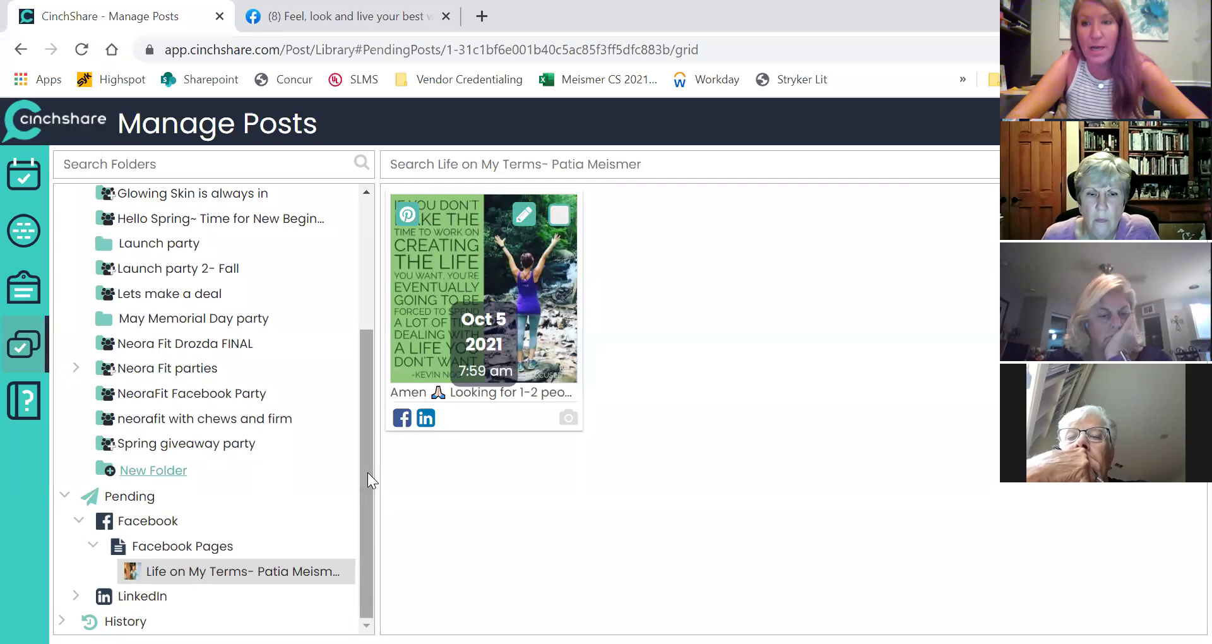
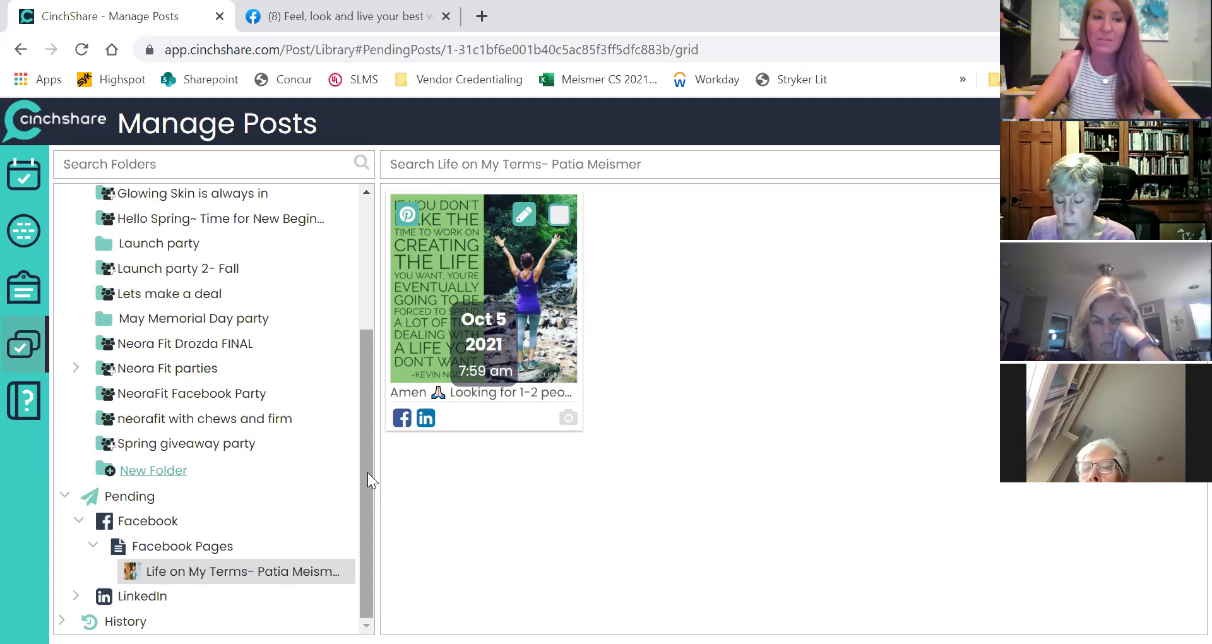
# Open the saved folder "Launch party 2- Fall" and send its posts to batch scheduling.
pyautogui.click(368, 472)
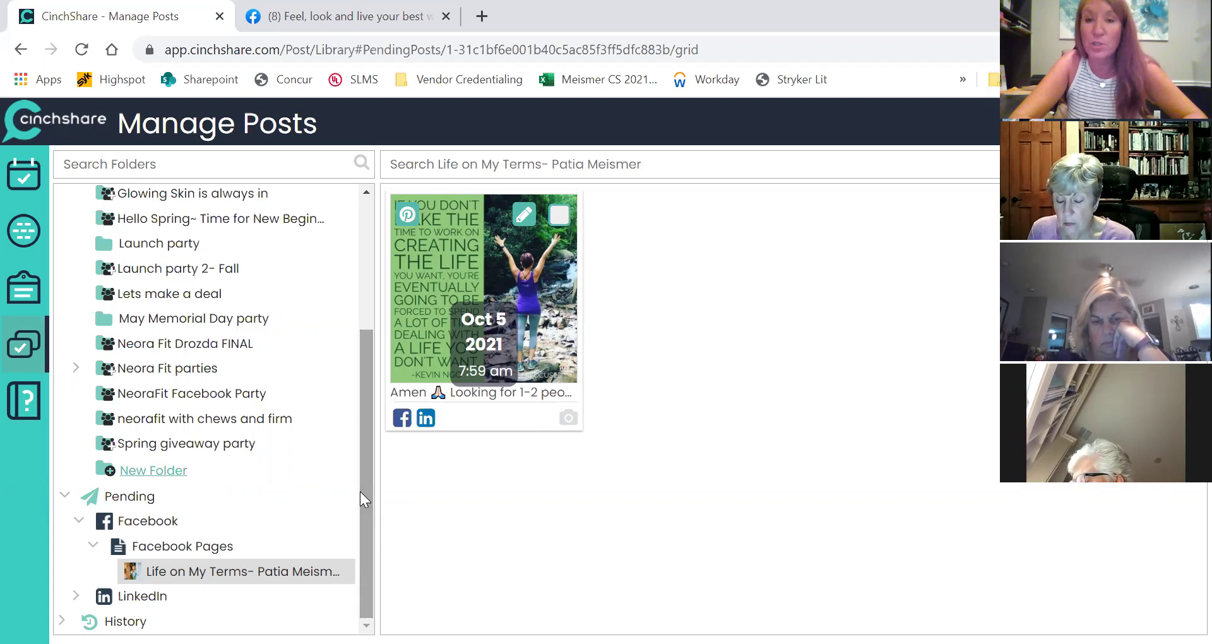
pyautogui.moveTo(360, 486); pyautogui.dragTo(365, 380)
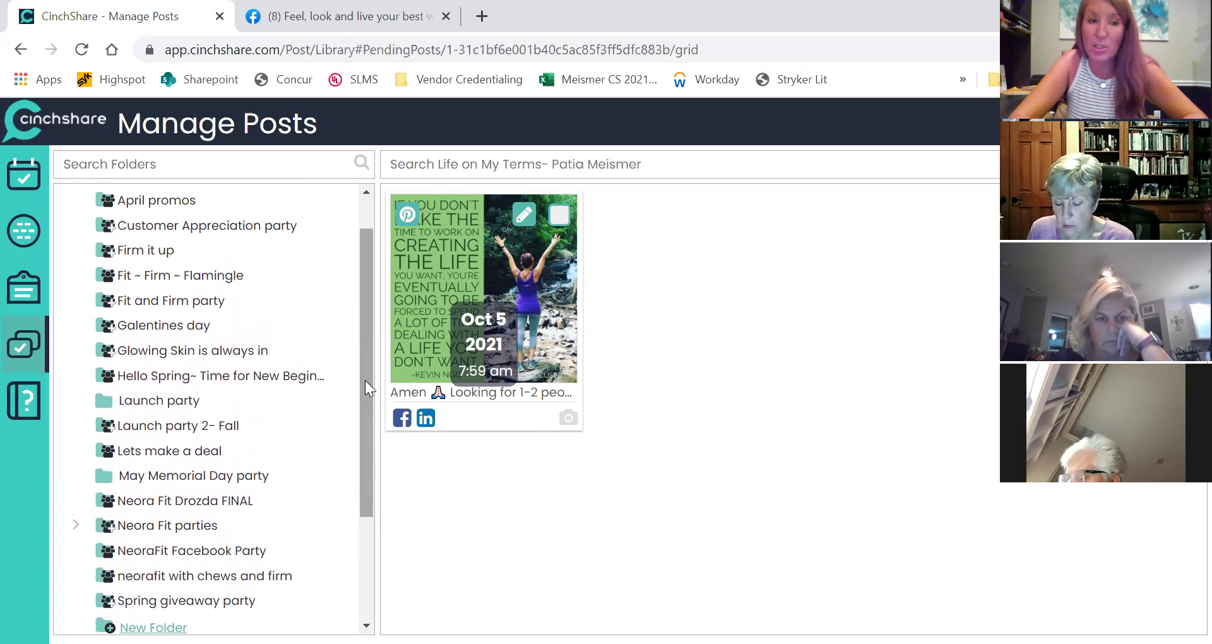
pyautogui.click(206, 430)
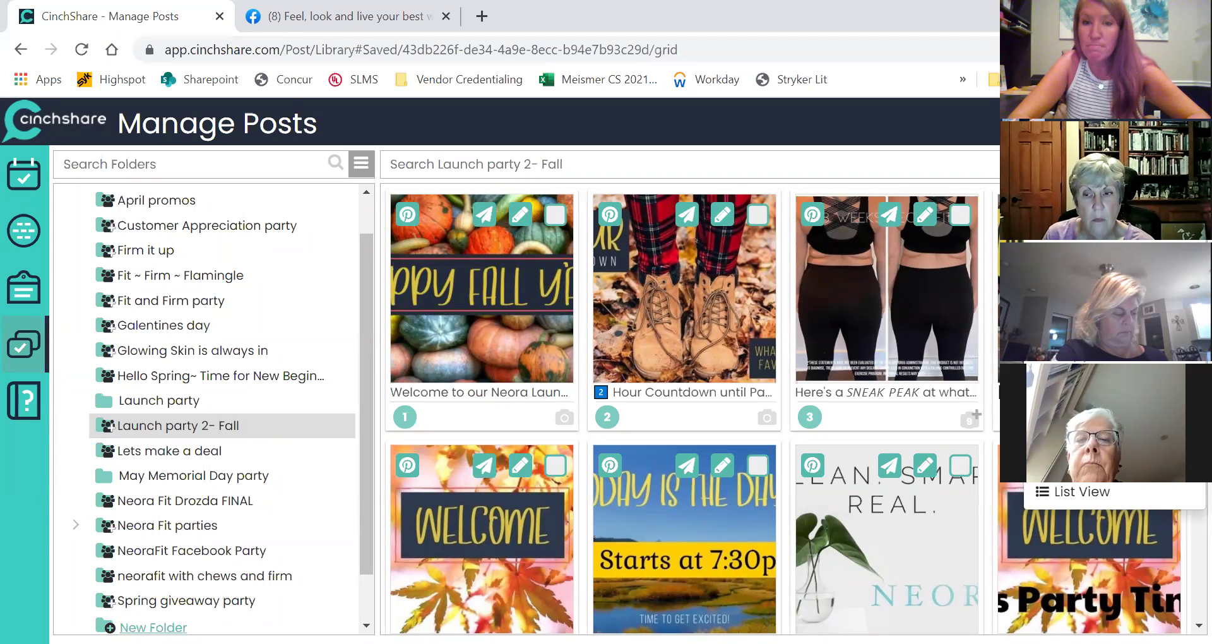
pyautogui.click(1073, 467)
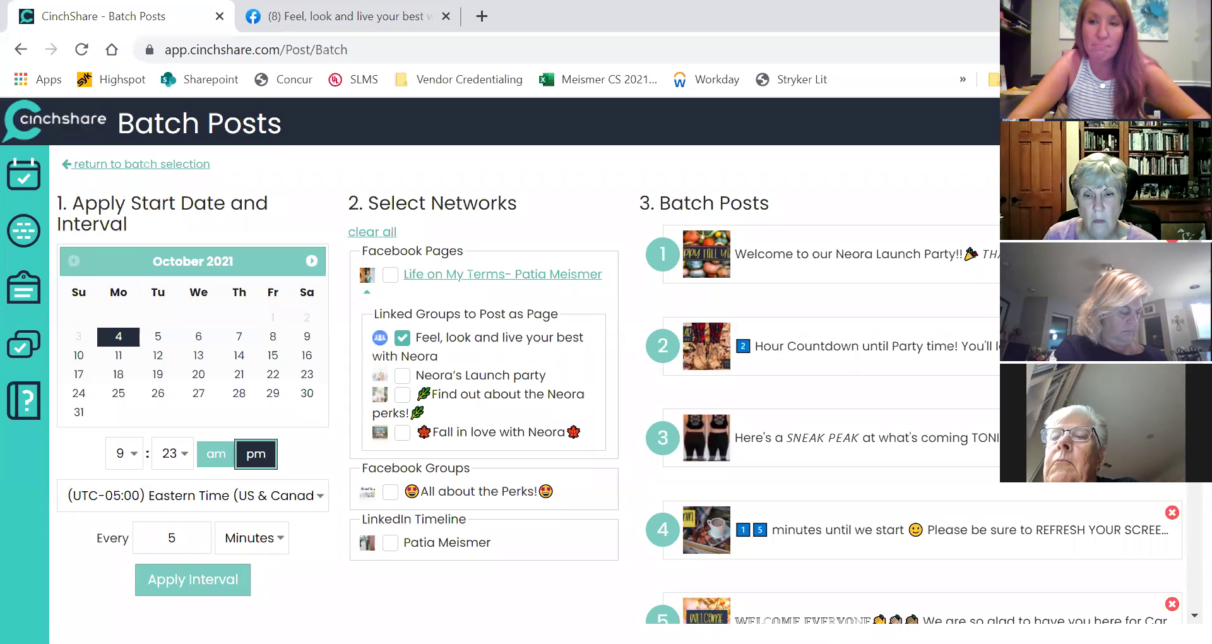
# Remove the "2 Hour Countdown", "SNEAK PEAK" and "15 minutes until we start" posts from the batch.
pyautogui.click(1172, 329)
pyautogui.click(785, 256)
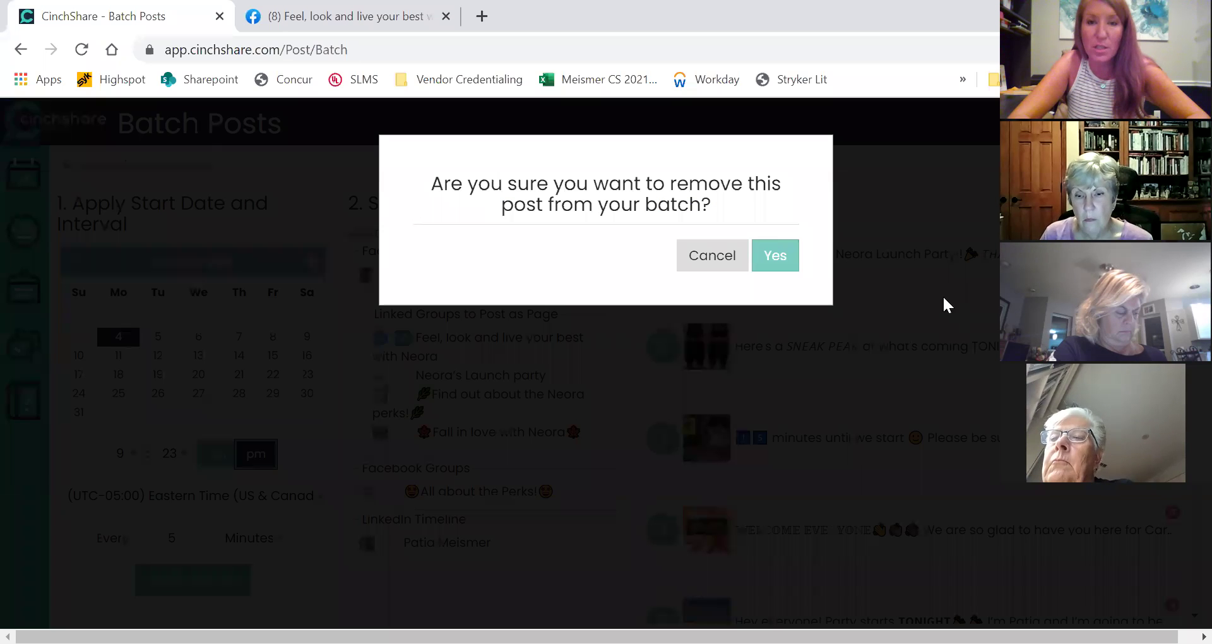
pyautogui.click(783, 256)
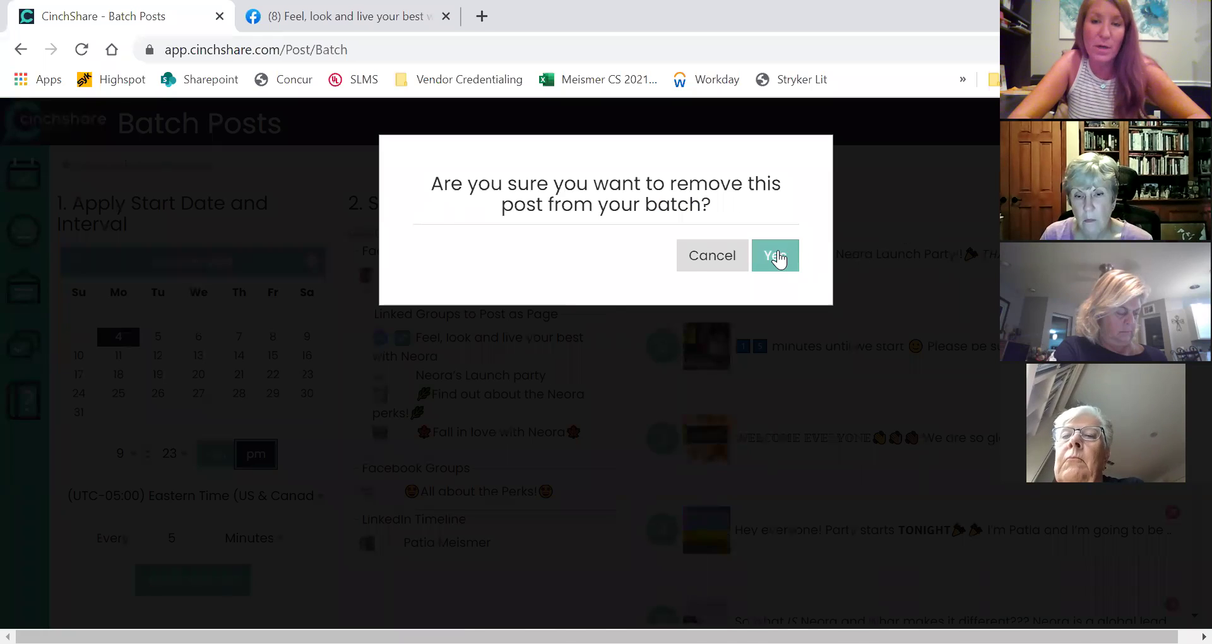
pyautogui.click(778, 256)
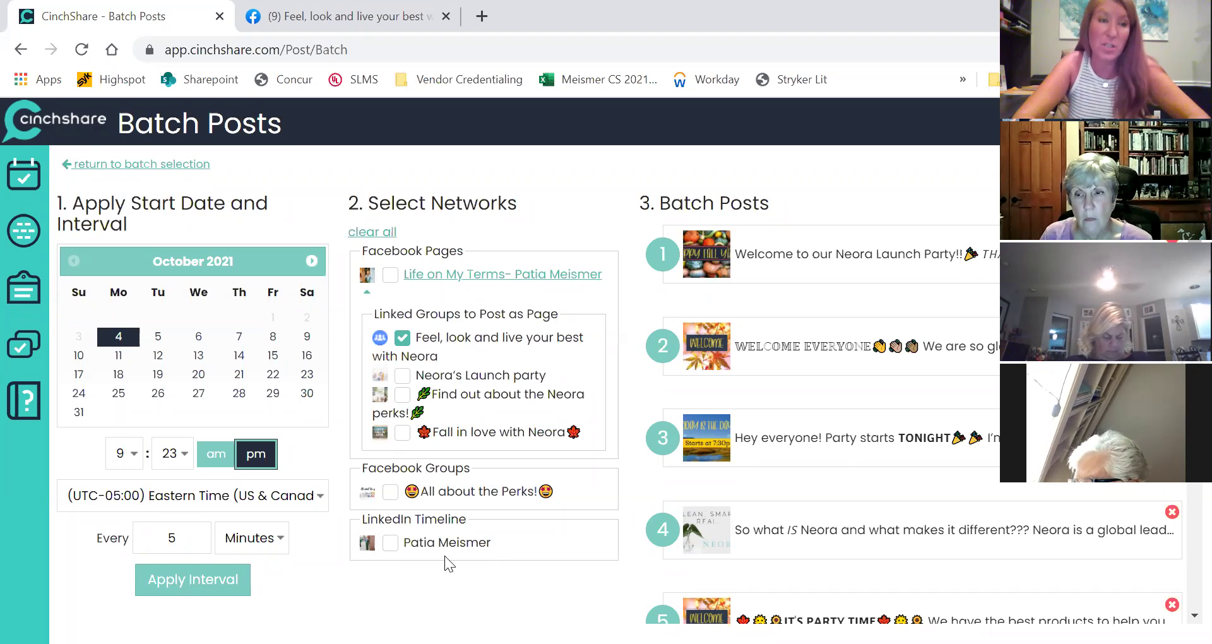
# Set the batch to start October 7, 2021 at 7:23 am with a 30-minute interval and apply it to the posts.
pyautogui.click(198, 538)
pyautogui.press('BackSpace')
pyautogui.write('0')
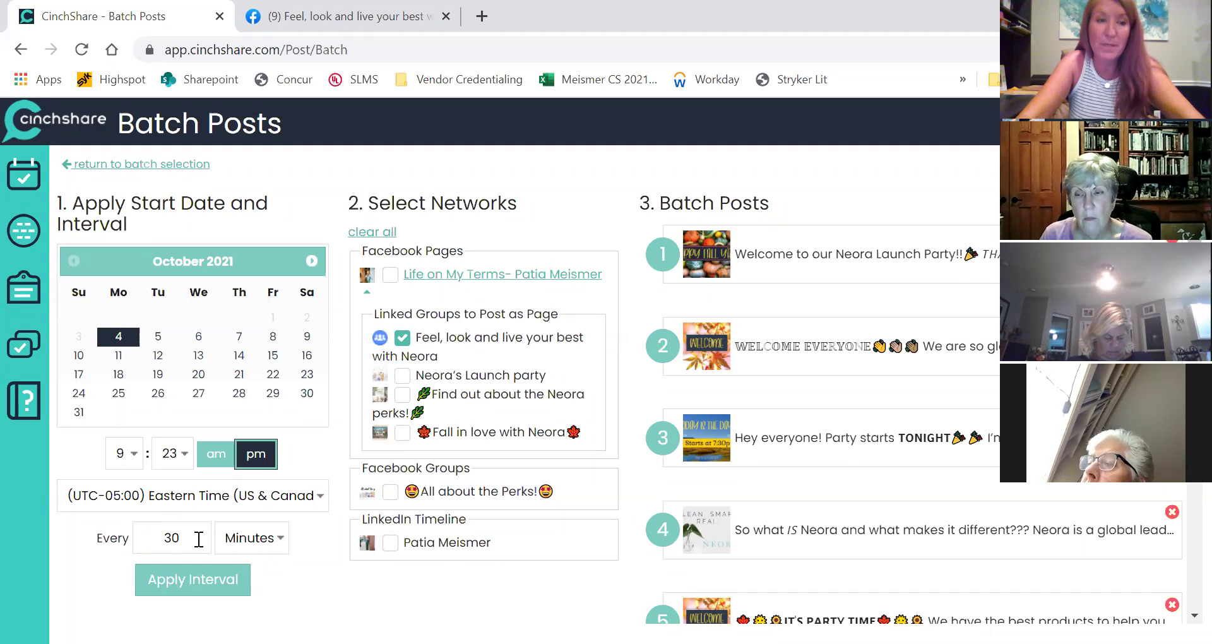
pyautogui.click(239, 336)
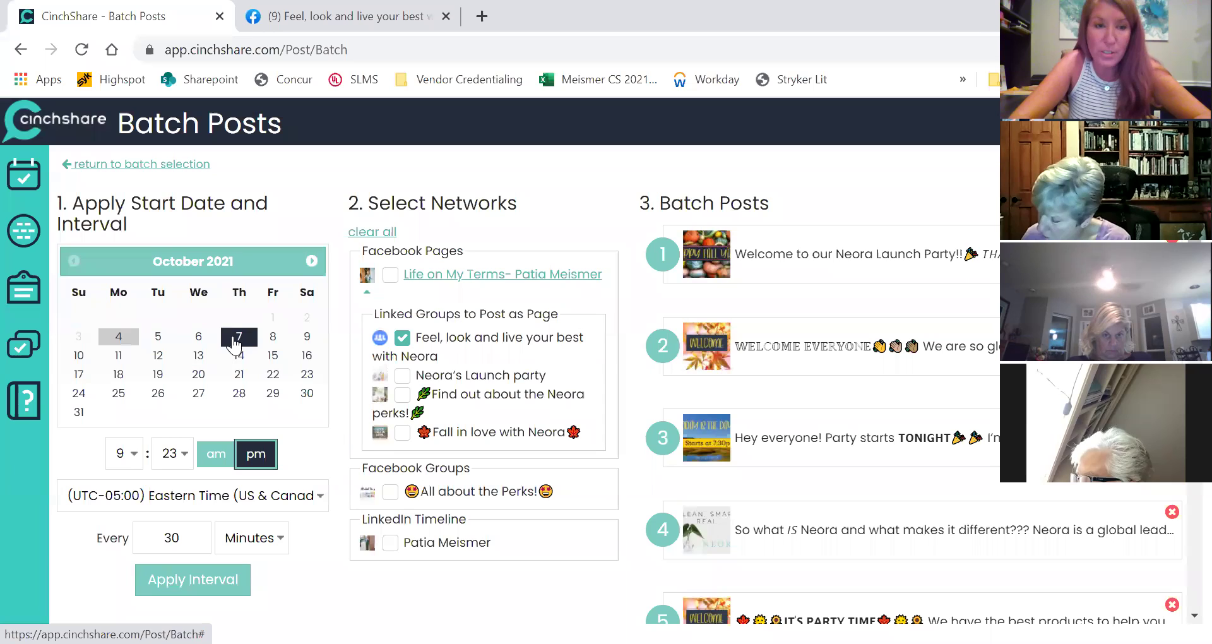
pyautogui.click(127, 453)
pyautogui.click(126, 303)
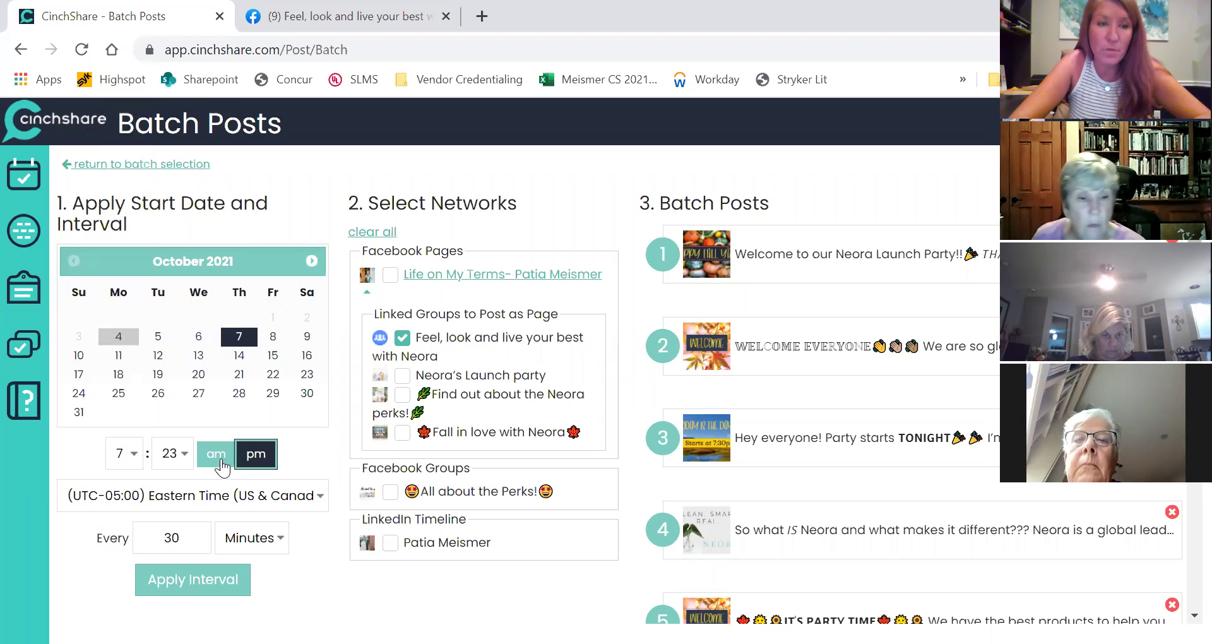
pyautogui.click(217, 454)
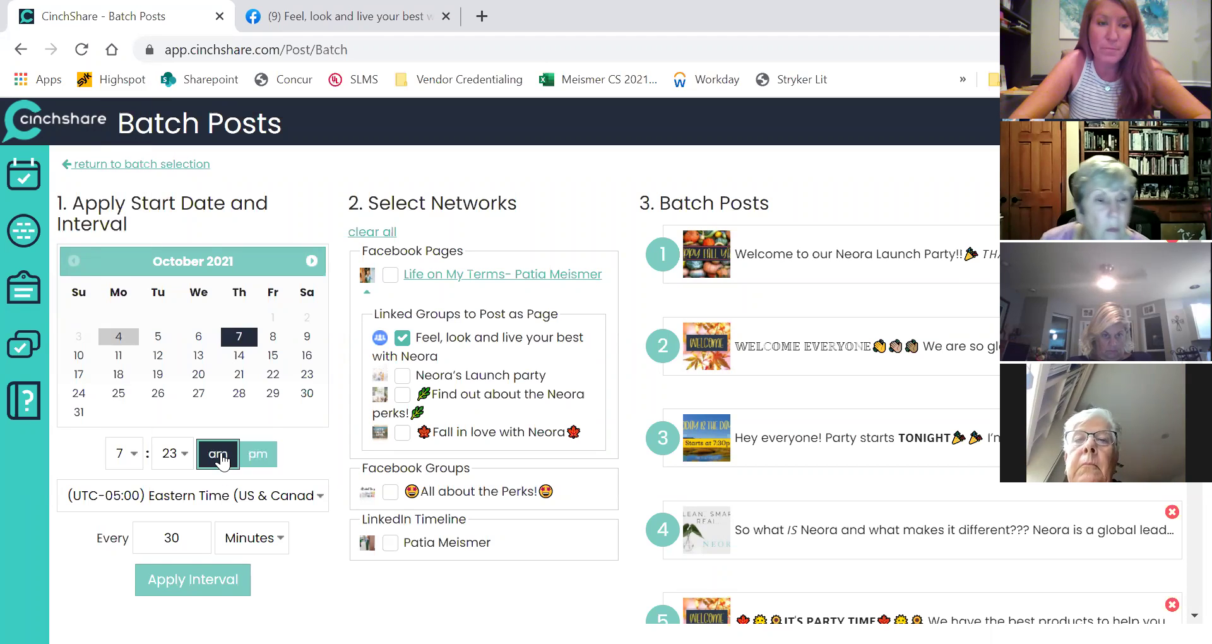
pyautogui.click(184, 591)
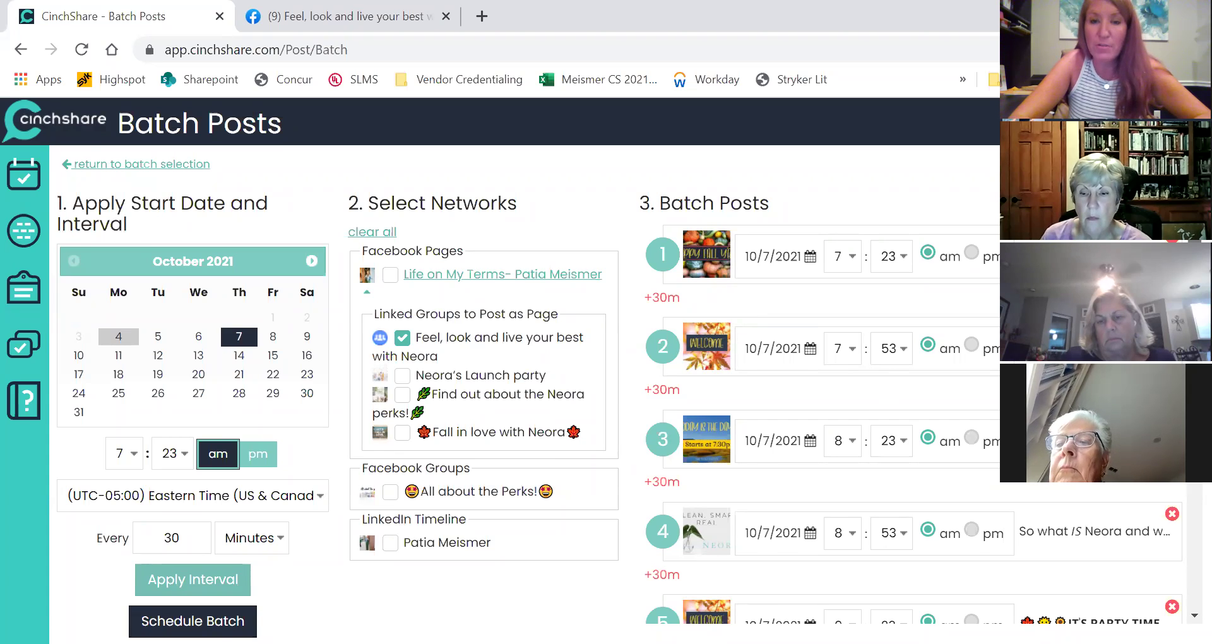
# Reschedule the first post, "Welcome to our Neora Launch Party", to 10/6/2021 at 7:23 pm.
pyautogui.scroll(-3, 913, 423)
pyautogui.scroll(3, 913, 423)
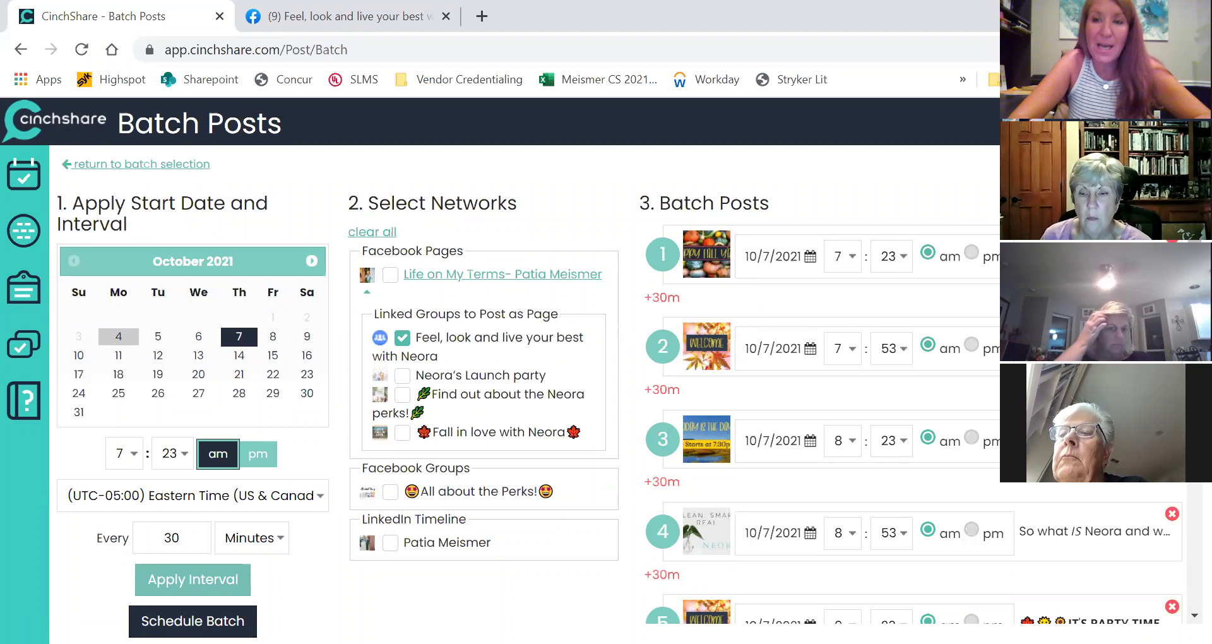
pyautogui.click(811, 257)
pyautogui.click(826, 361)
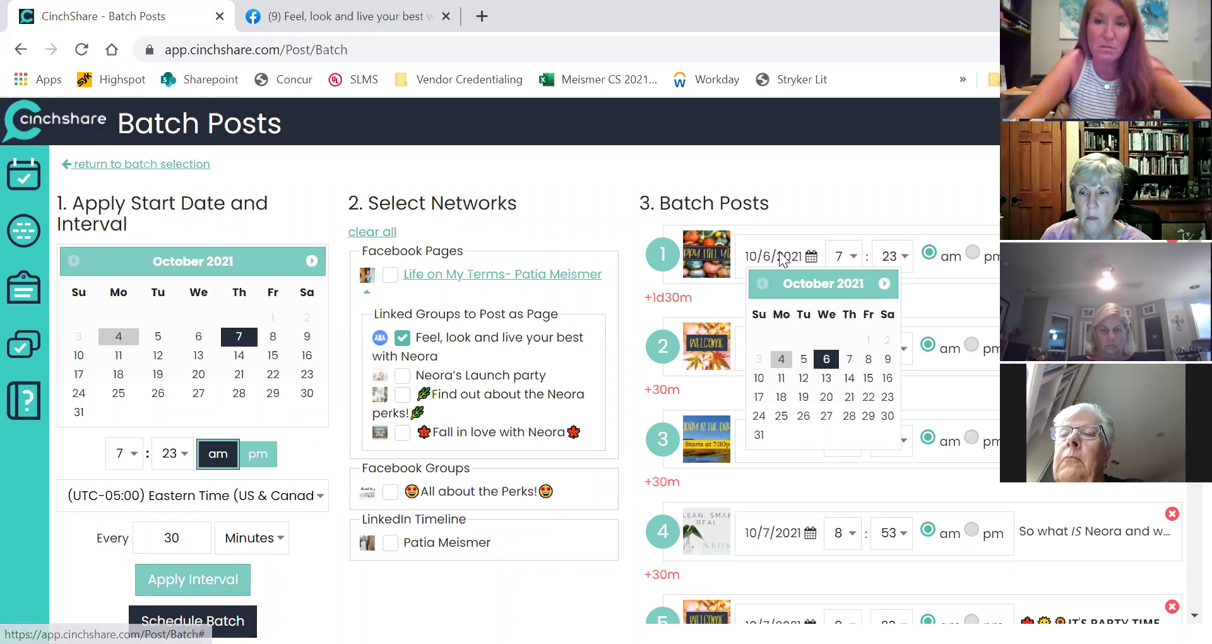
pyautogui.click(974, 260)
pyautogui.click(973, 254)
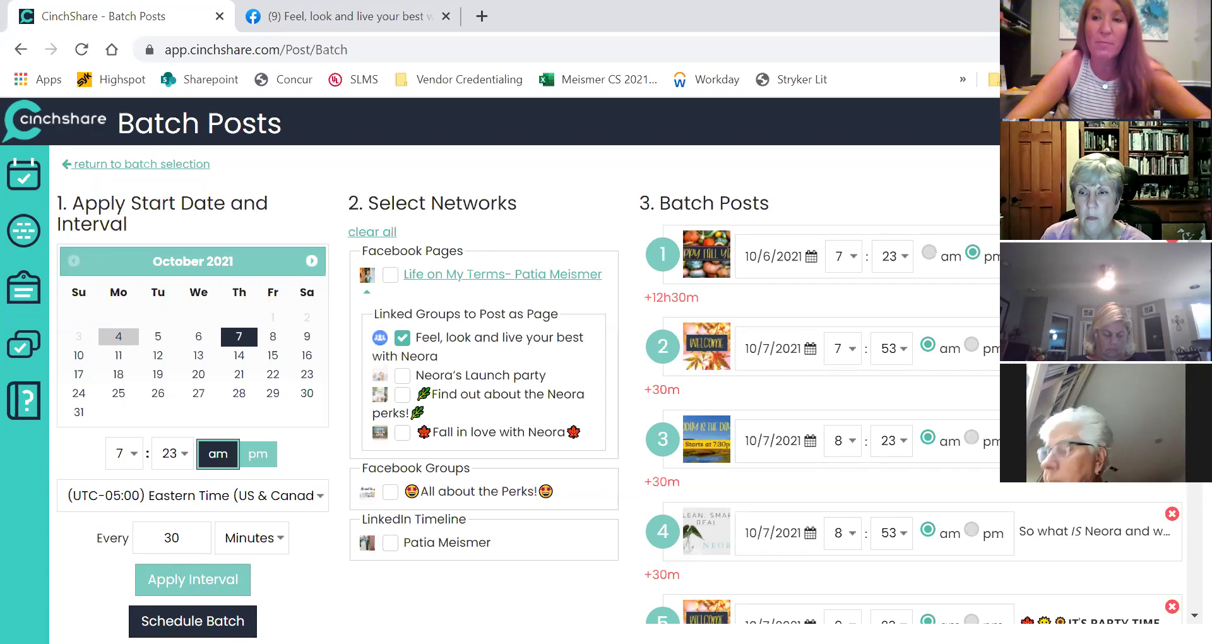
# Change the "Today is the day" party post's time to 6:23 pm on 10/7/2021.
pyautogui.scroll(-1, 821, 410)
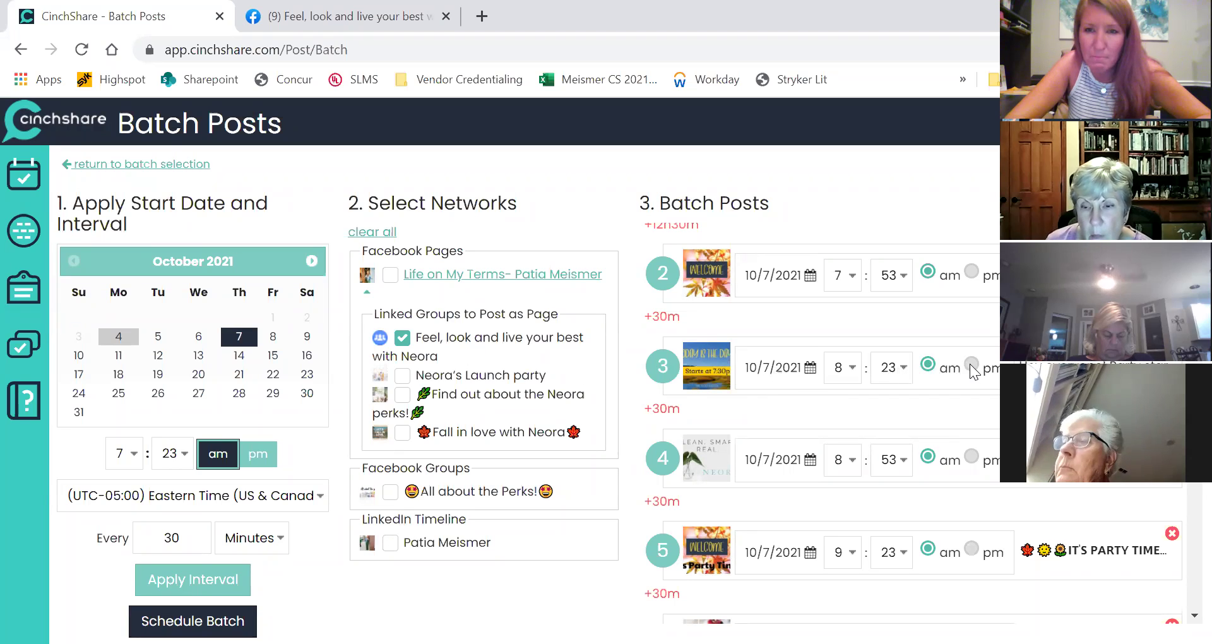
pyautogui.click(842, 374)
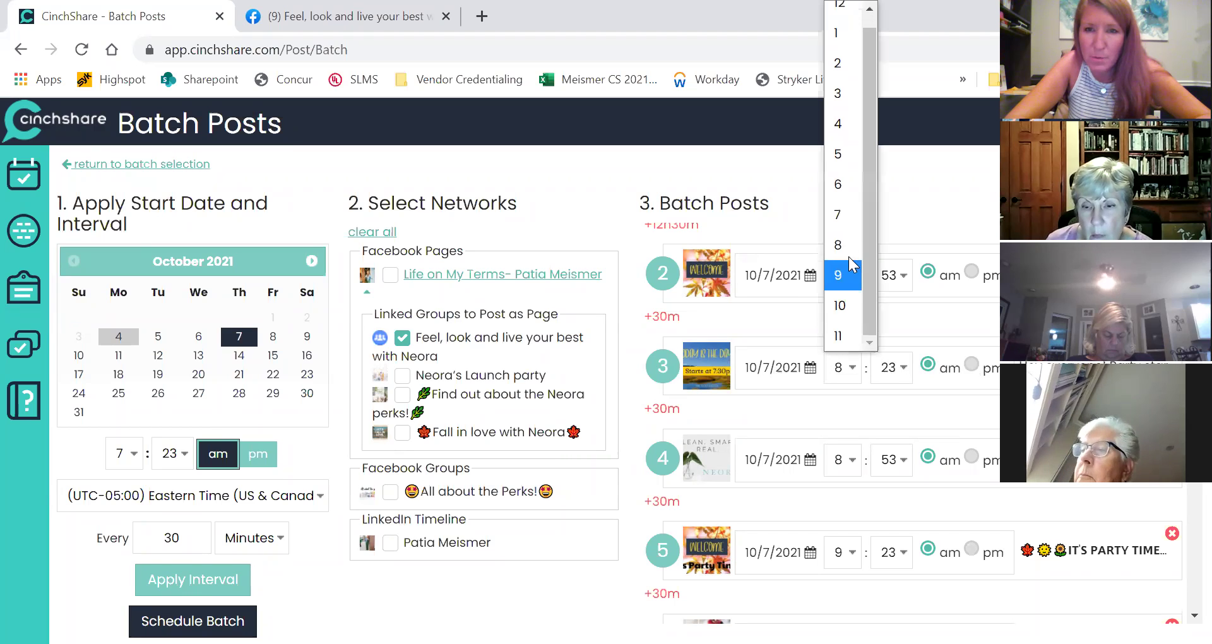
pyautogui.click(840, 178)
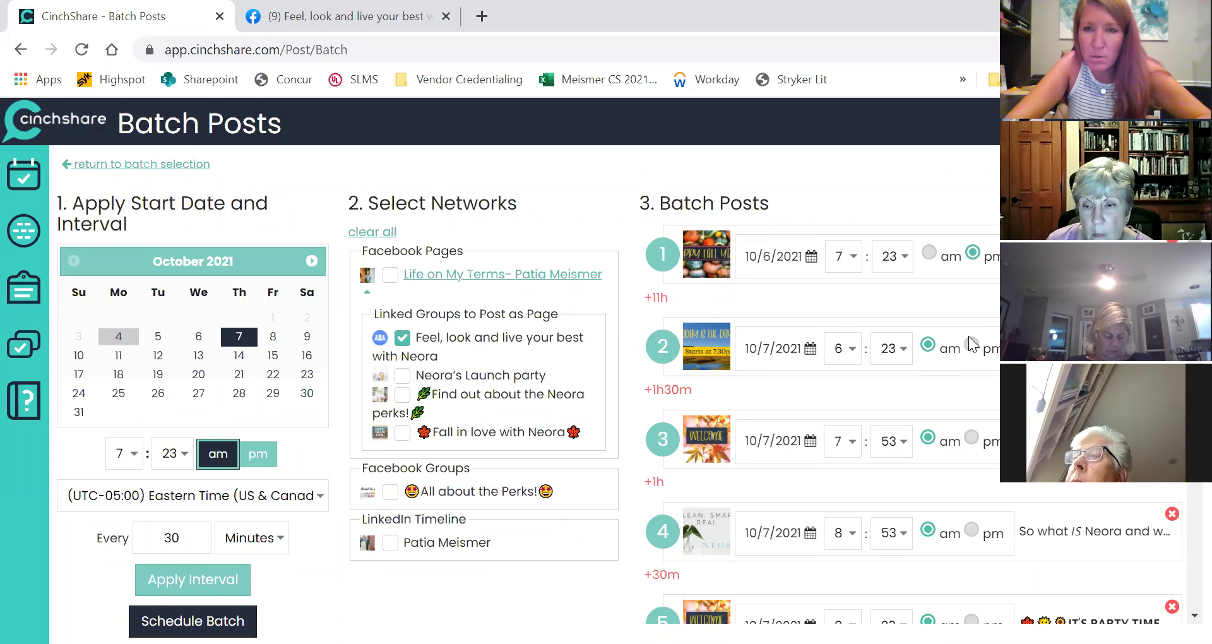
pyautogui.click(971, 349)
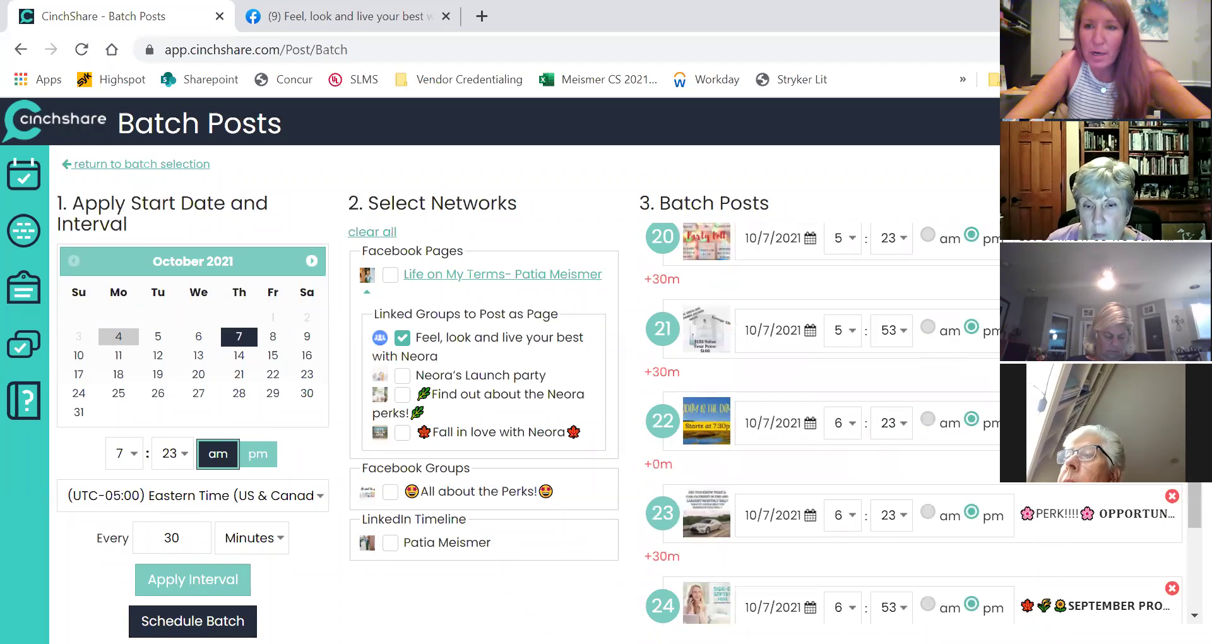
# Go through the batch from the beginning and remove the orange flyer post scheduled for 1:53 pm.
pyautogui.moveTo(1185, 505); pyautogui.dragTo(1190, 247)
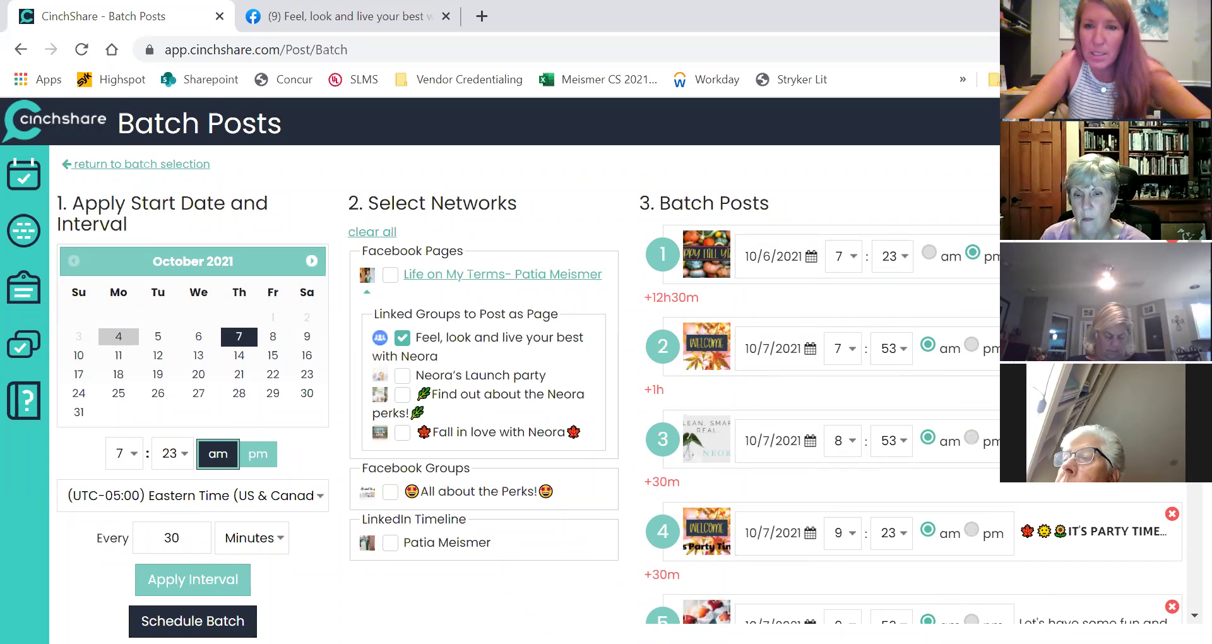
pyautogui.scroll(-3, 916, 430)
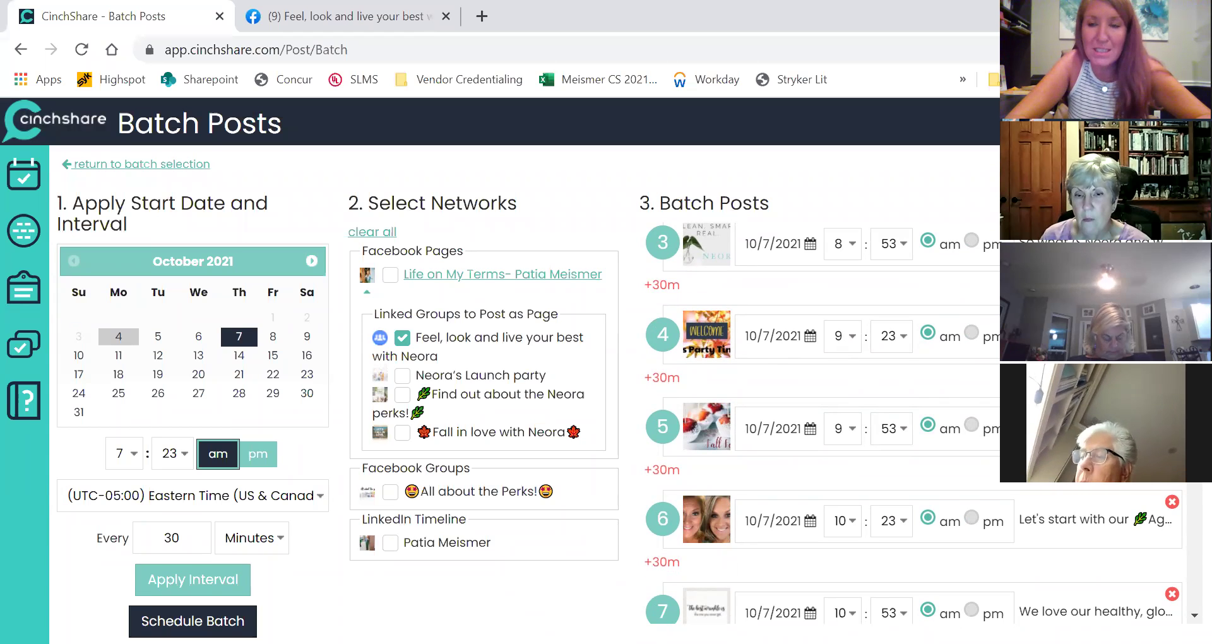
pyautogui.scroll(-1, 915, 423)
pyautogui.scroll(-1, 916, 423)
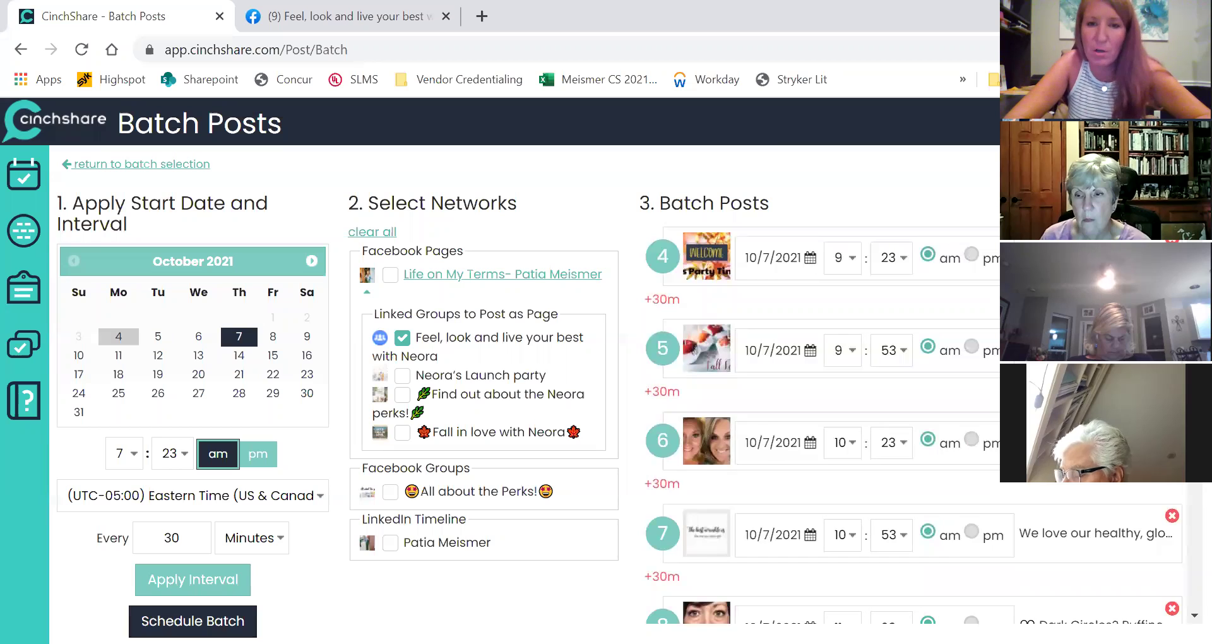
pyautogui.scroll(-1, 915, 423)
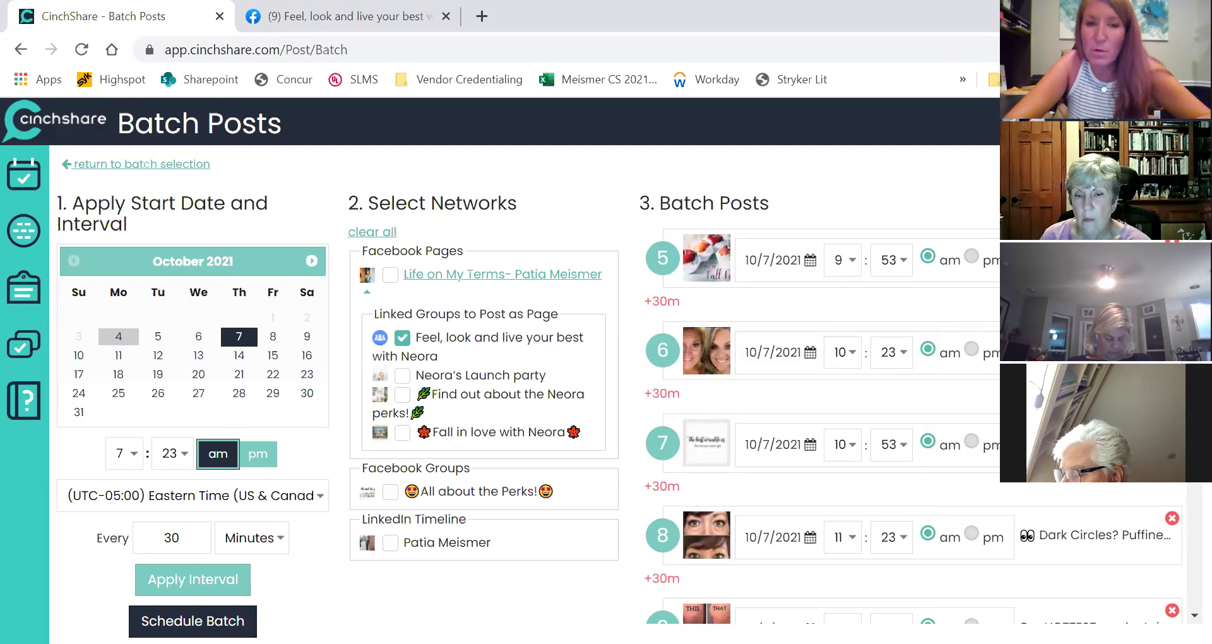
pyautogui.scroll(-2, 916, 423)
pyautogui.scroll(-3, 913, 423)
pyautogui.scroll(-2, 914, 422)
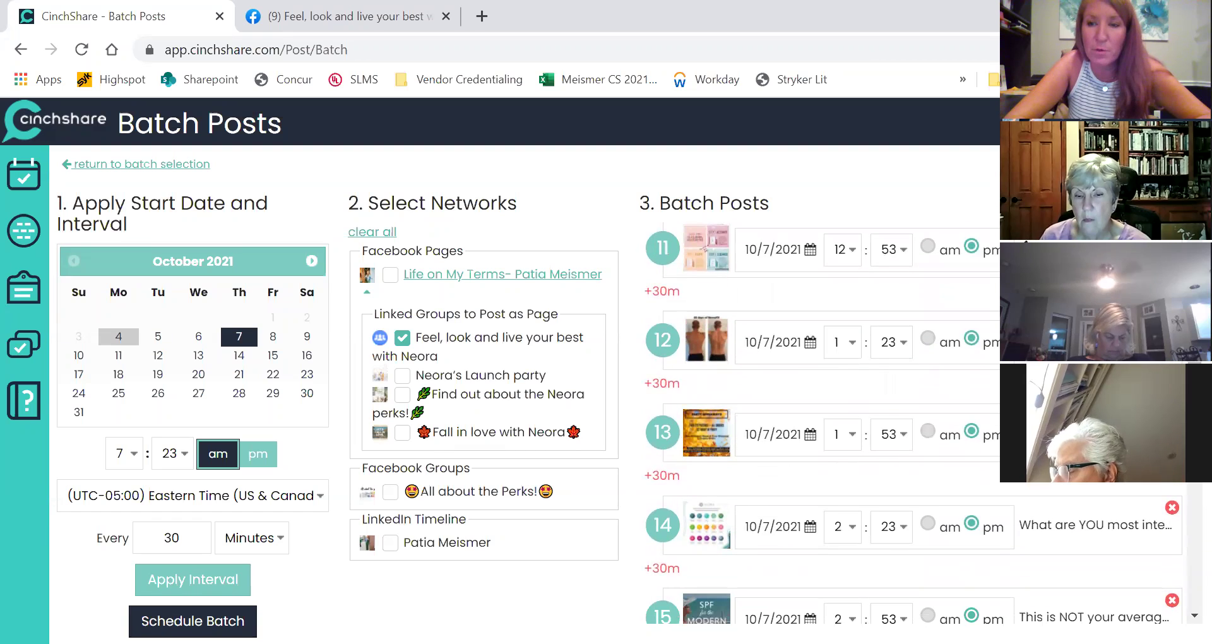
pyautogui.click(1172, 415)
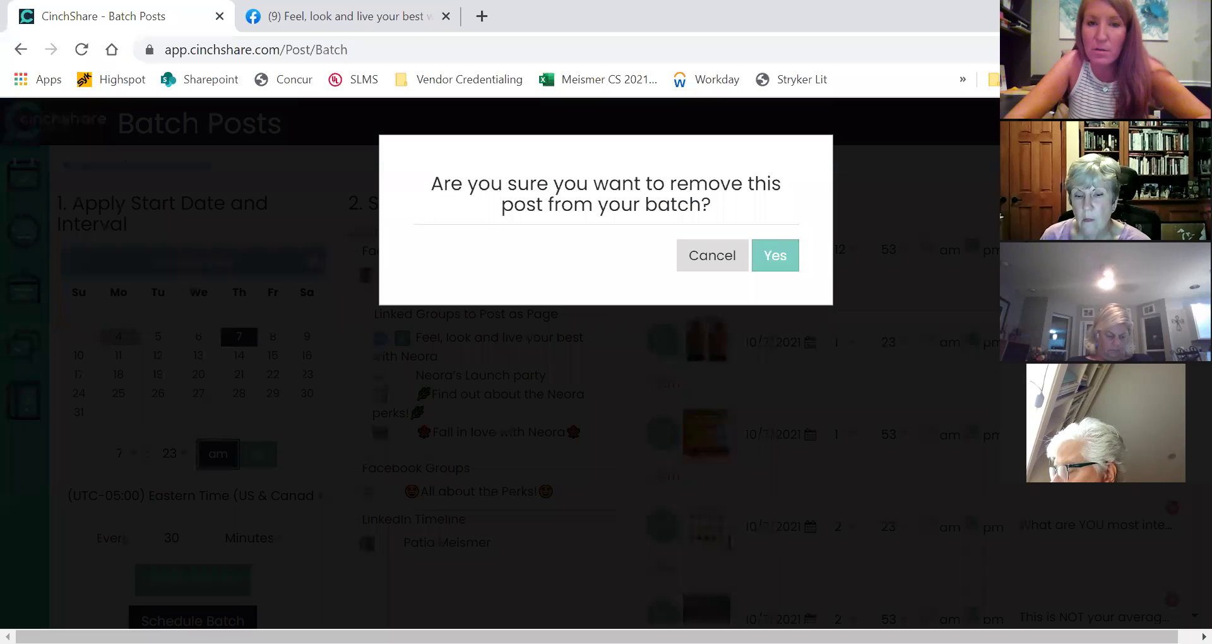
pyautogui.click(775, 255)
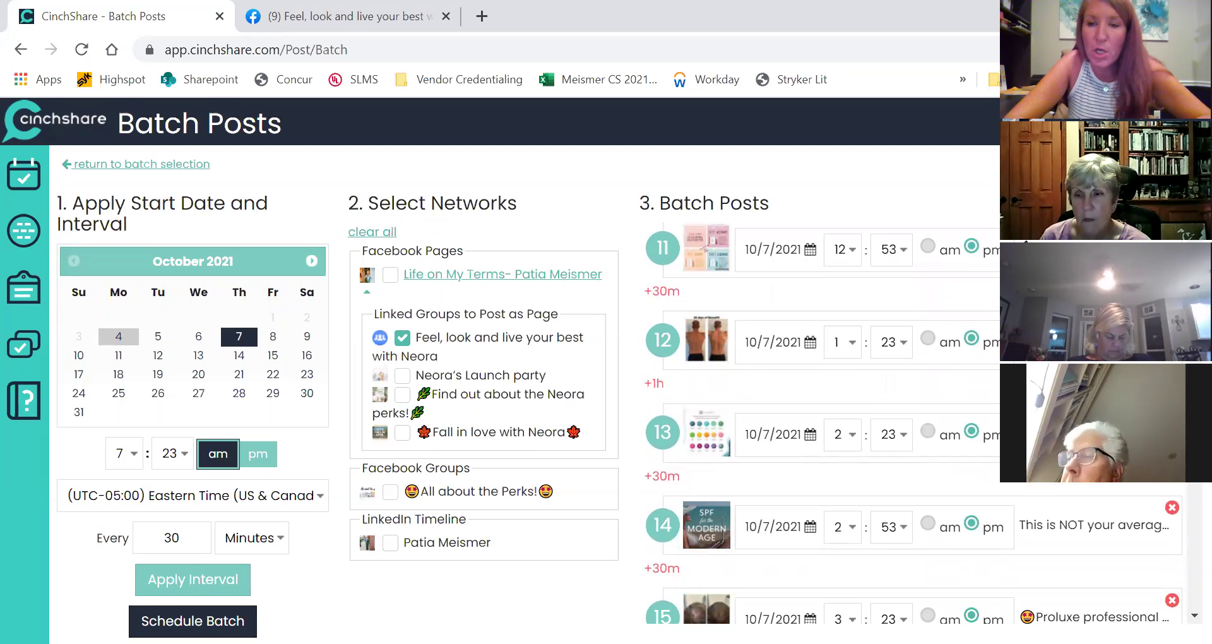
# Review the remaining afternoon and evening posts in the batch and their scheduled times.
pyautogui.scroll(-2, 913, 422)
pyautogui.scroll(-5, 914, 422)
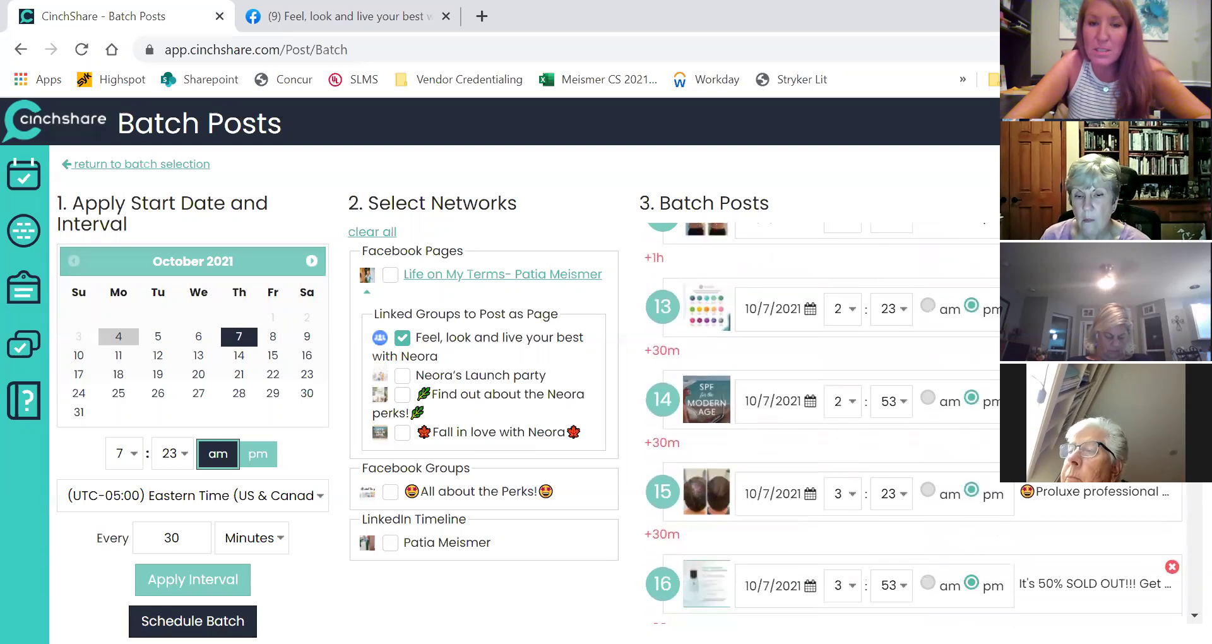
pyautogui.scroll(-2, 914, 422)
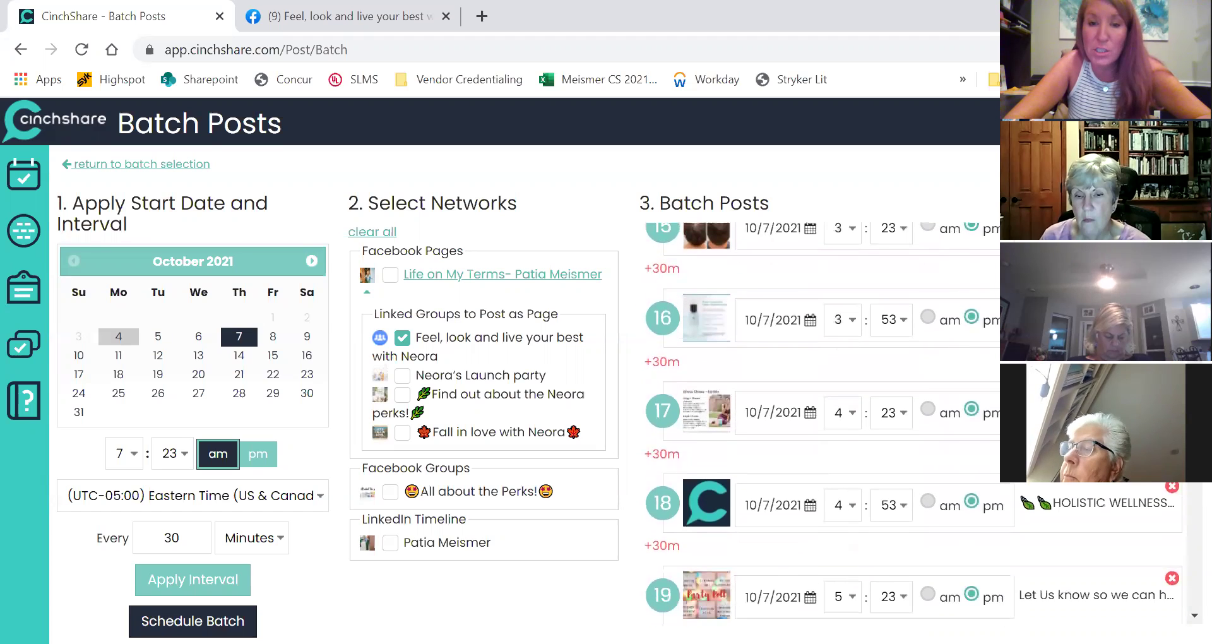
pyautogui.scroll(-2, 914, 422)
pyautogui.scroll(-1, 1184, 491)
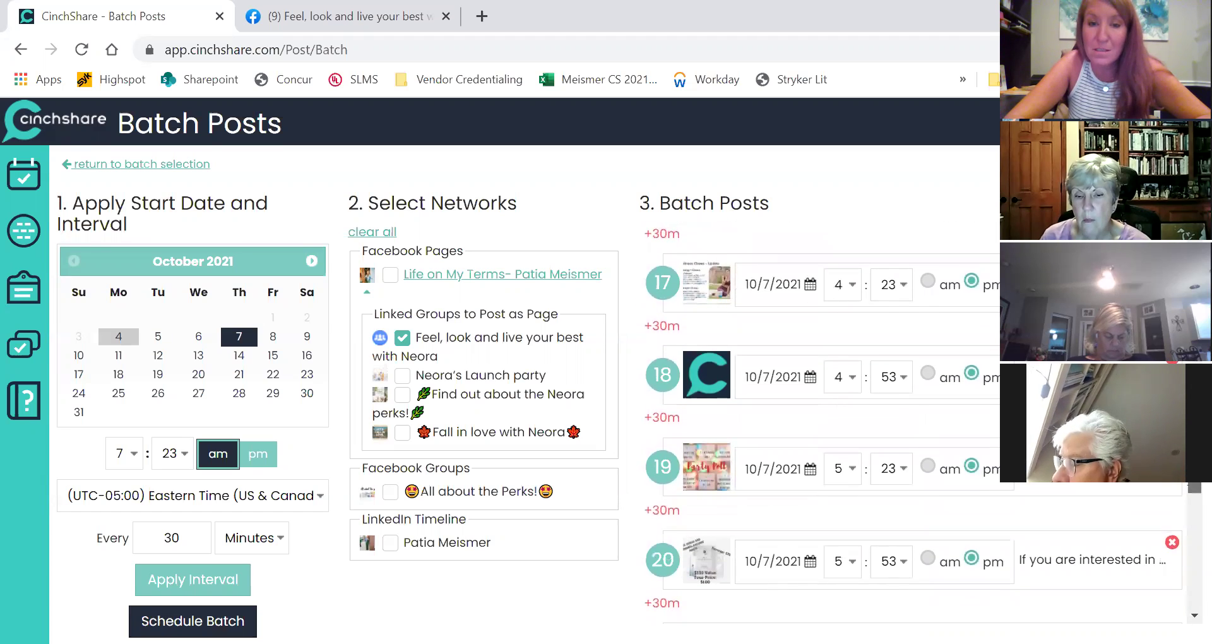
pyautogui.scroll(-2, 1184, 491)
pyautogui.scroll(-3, 1184, 492)
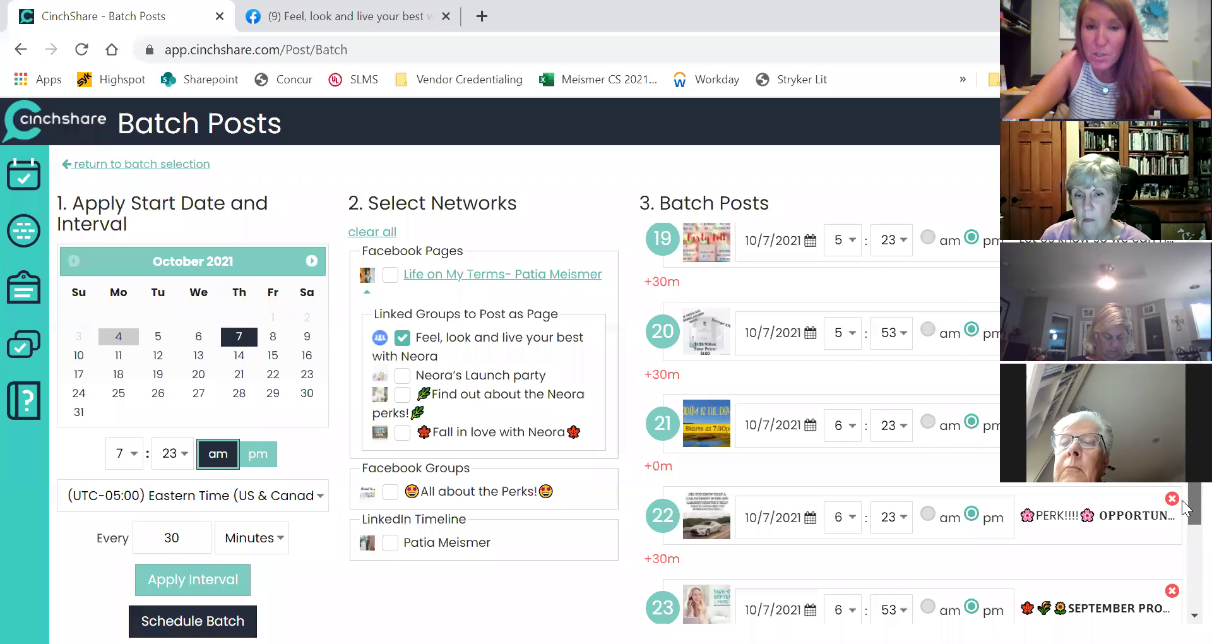
pyautogui.scroll(-1, 1182, 506)
pyautogui.scroll(15, 1182, 506)
pyautogui.scroll(-15, 1017, 488)
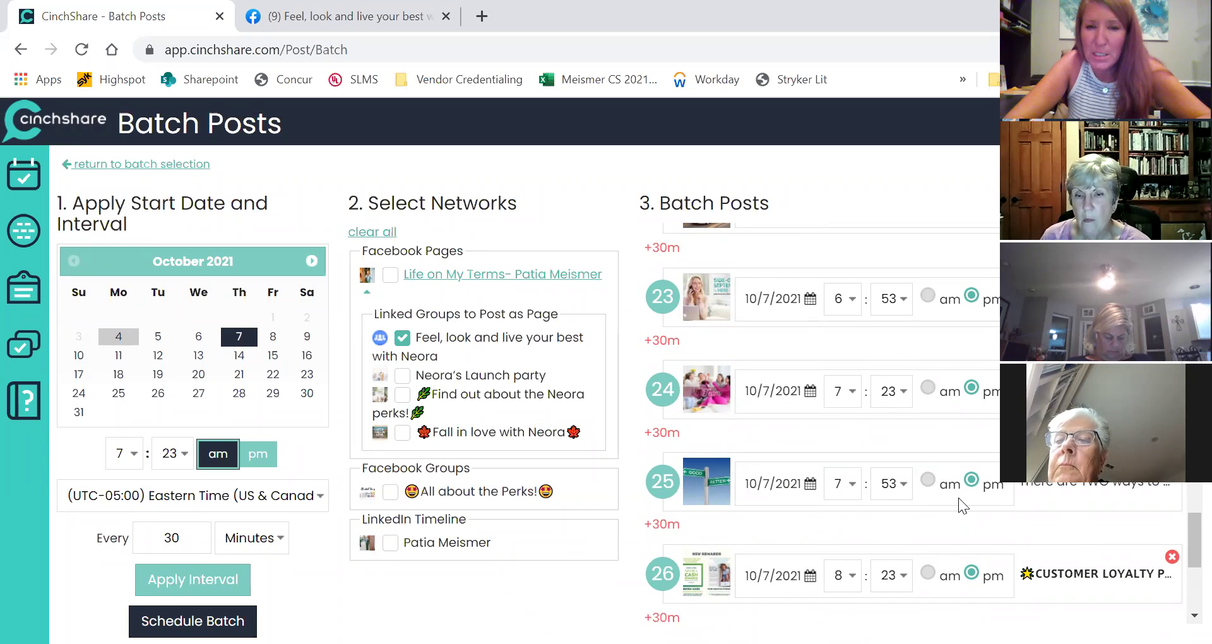
# Go to the end of the batch and remove the "use this flyer to" post scheduled for 9:53 pm.
pyautogui.moveTo(1182, 552); pyautogui.dragTo(1182, 569)
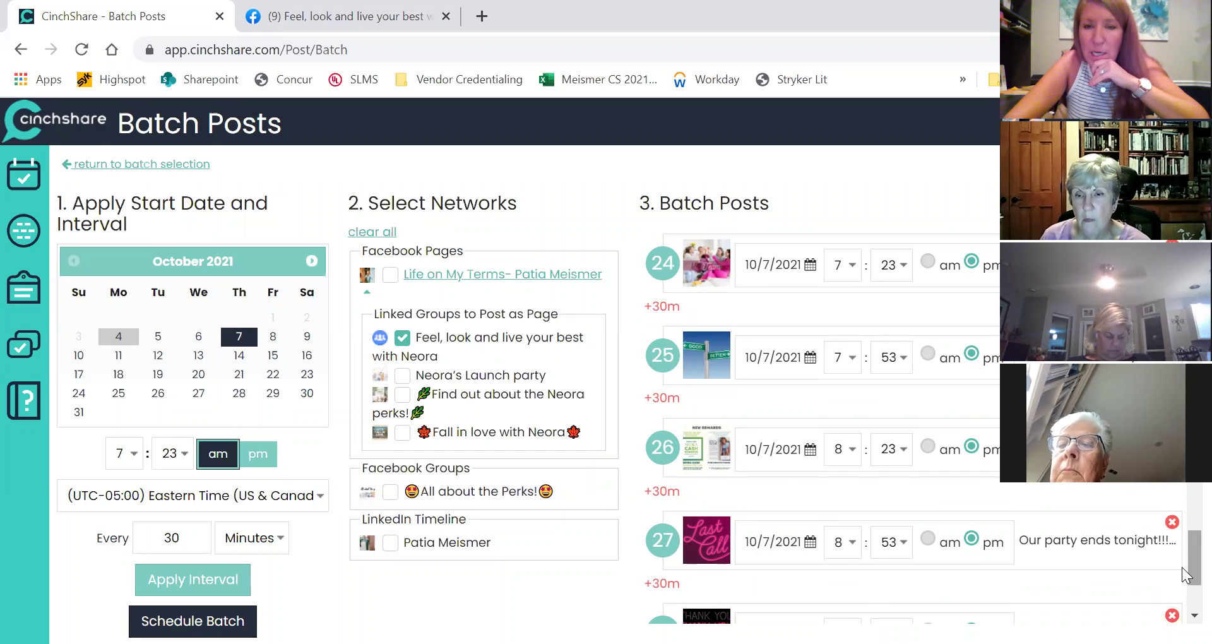
pyautogui.moveTo(1182, 553); pyautogui.dragTo(1187, 580)
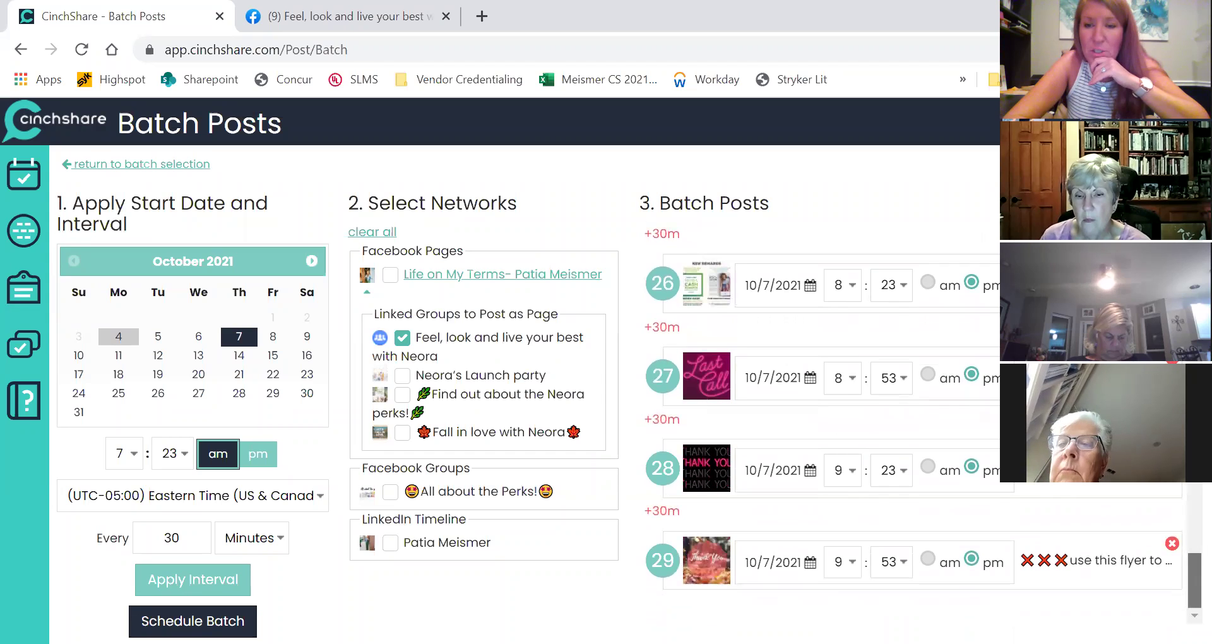
pyautogui.click(1172, 543)
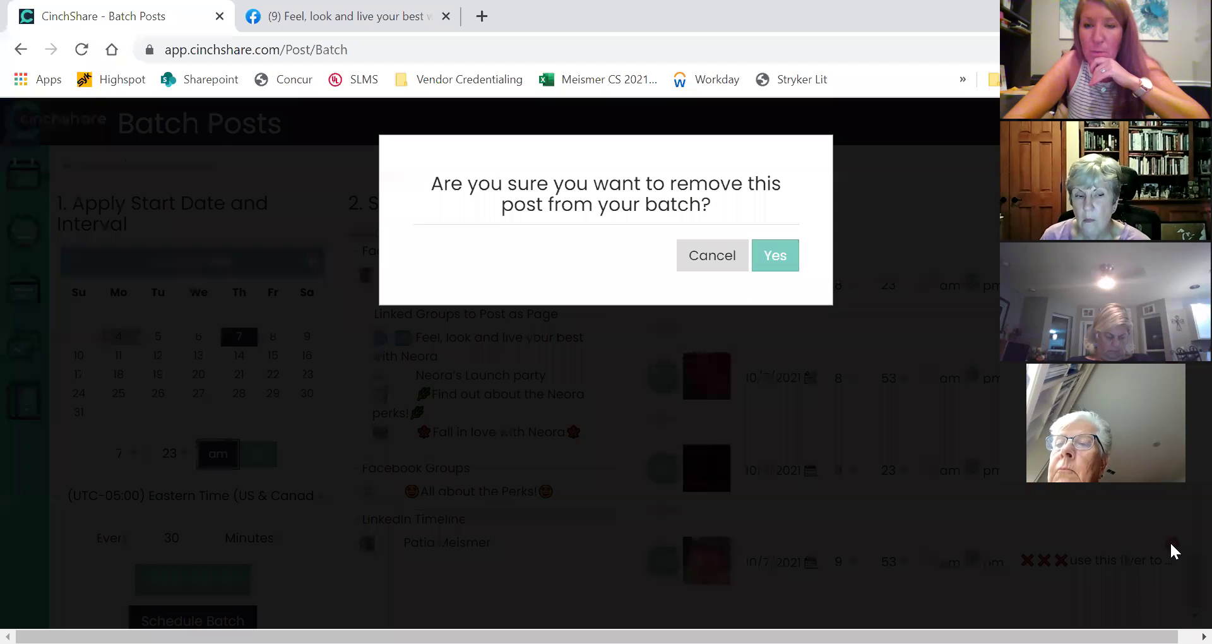
pyautogui.click(775, 255)
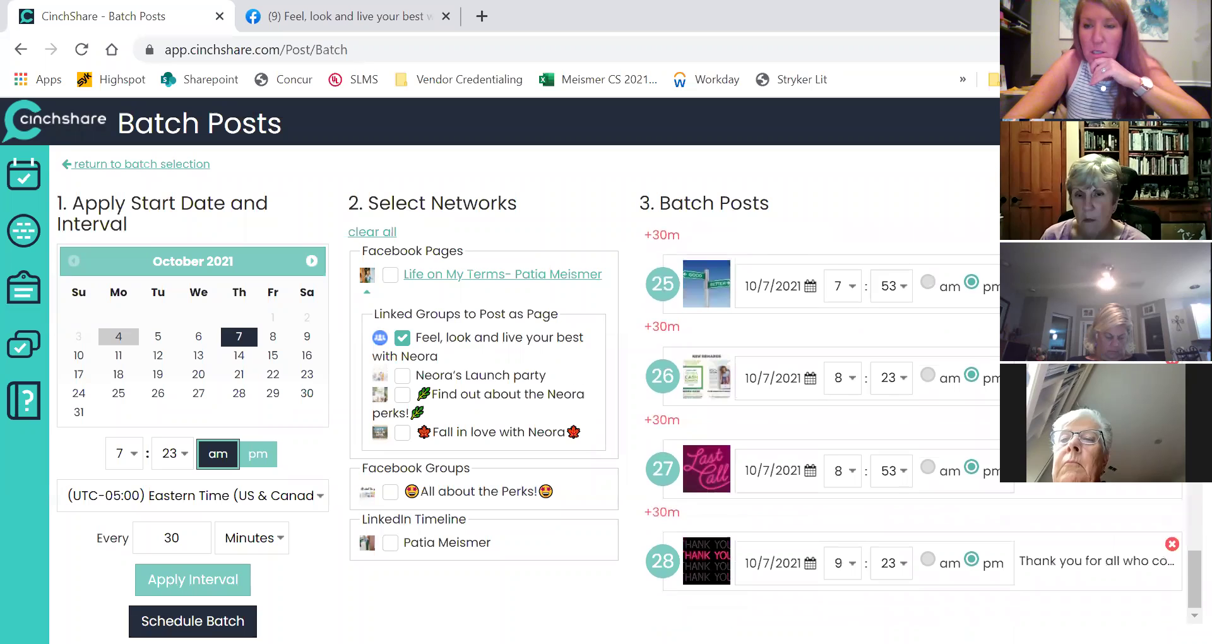
# Remove the post scheduled for 12:23 pm from the batch, and schedule the remaining batch to the selected Neora group.
pyautogui.moveTo(1182, 575); pyautogui.dragTo(1182, 341)
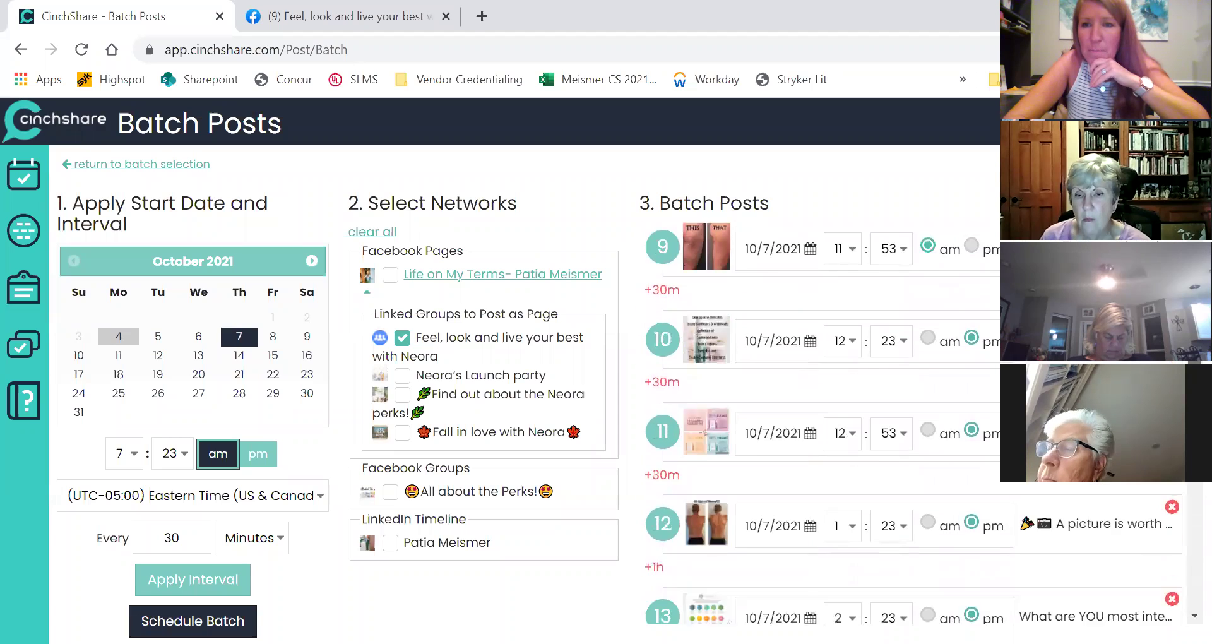
pyautogui.click(1172, 371)
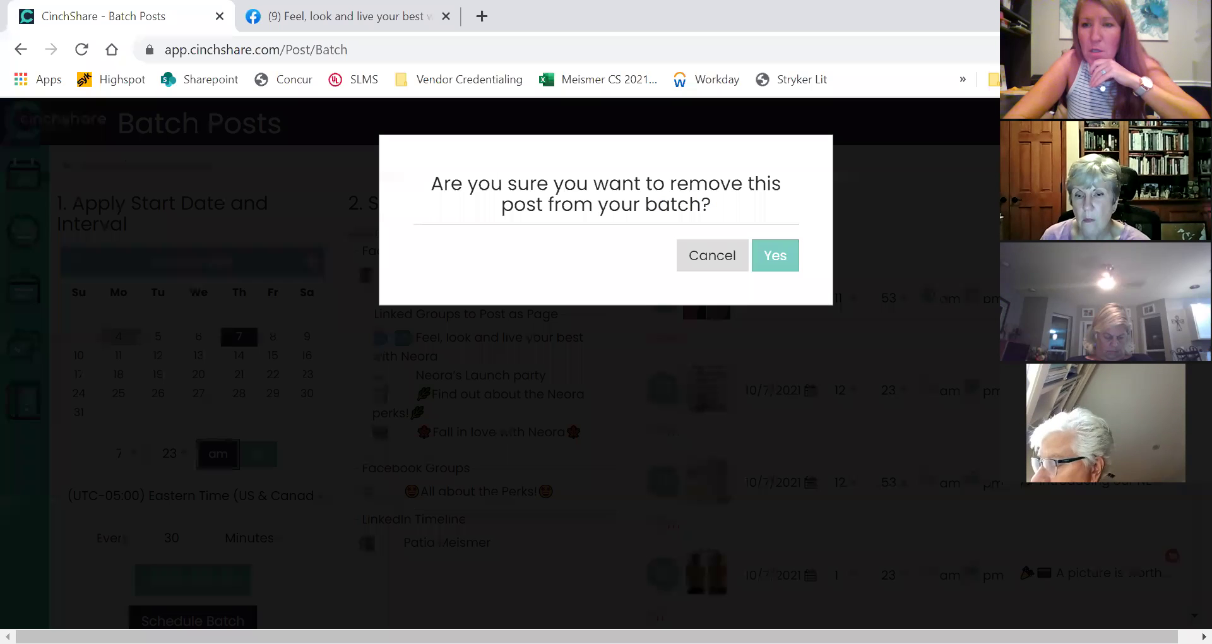
pyautogui.click(781, 251)
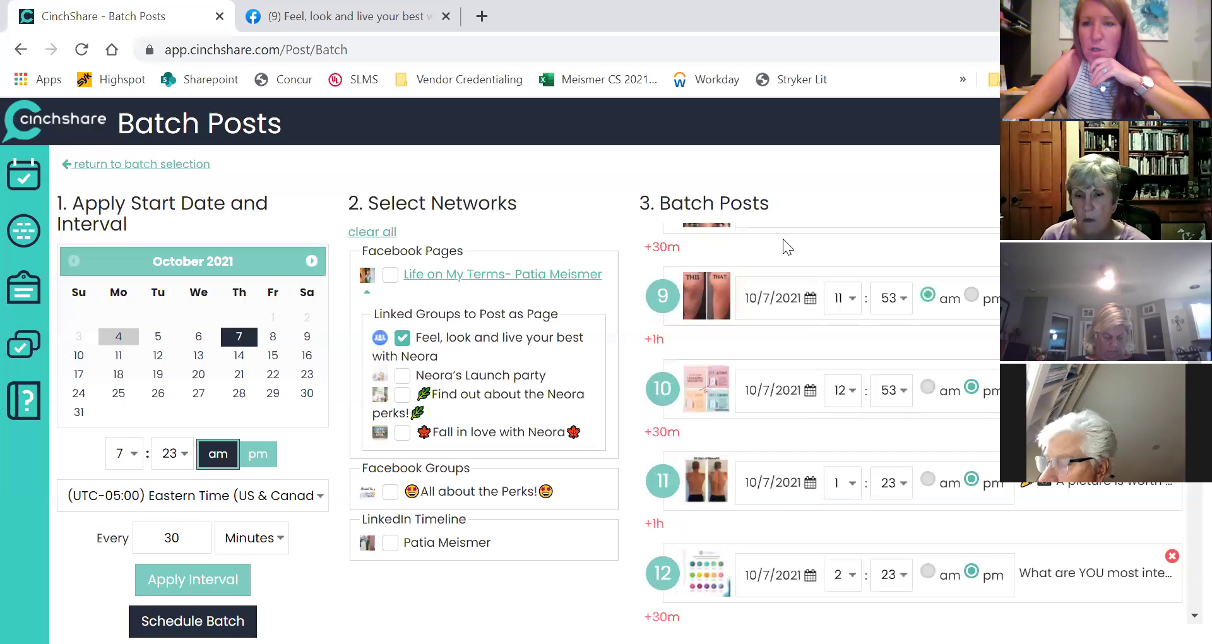
pyautogui.scroll(-20, 922, 423)
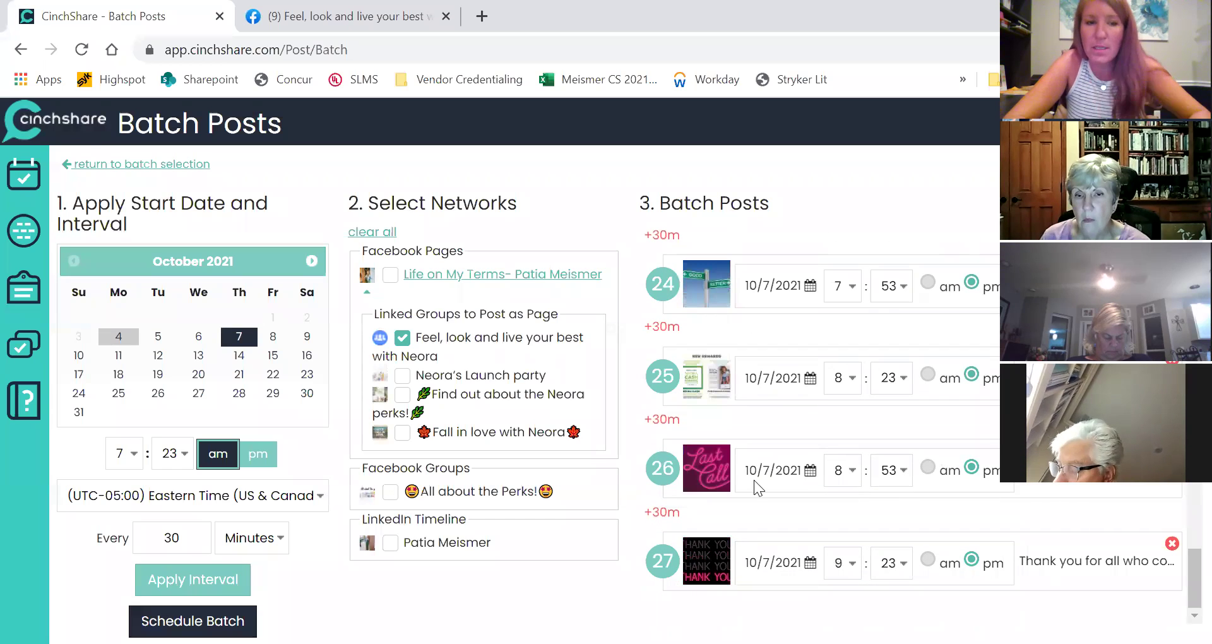
pyautogui.click(193, 621)
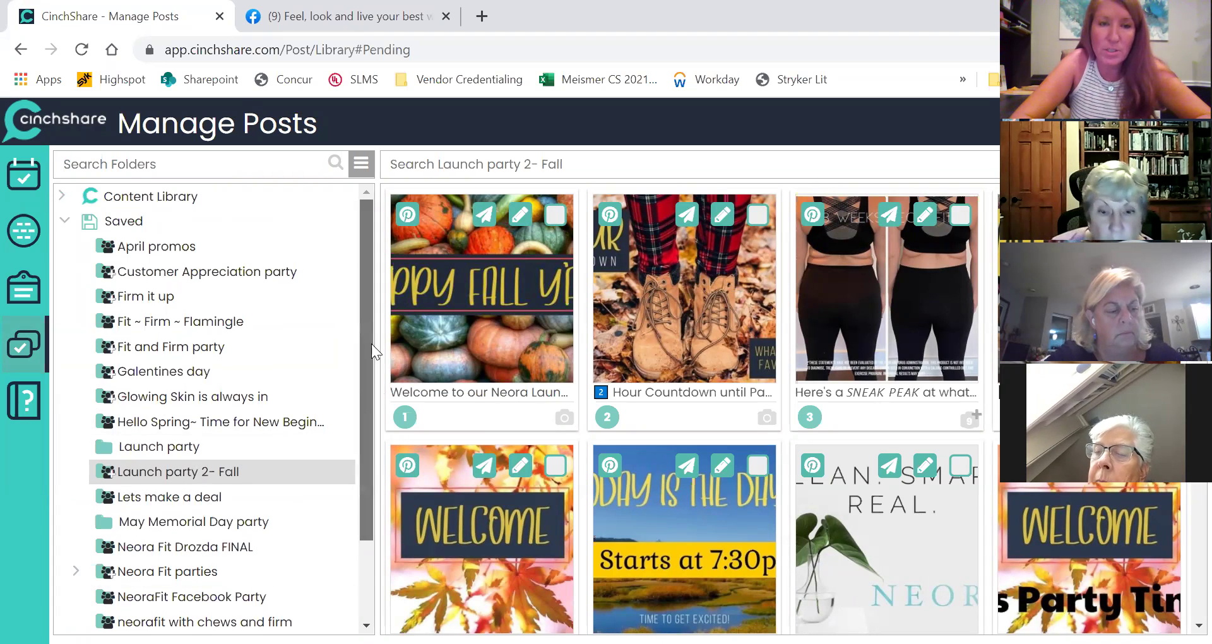
# Show the pending posts of the linked Facebook group "Feel, look and live your best with Neora" under the Facebook page.
pyautogui.scroll(-2, 366, 505)
pyautogui.click(61, 596)
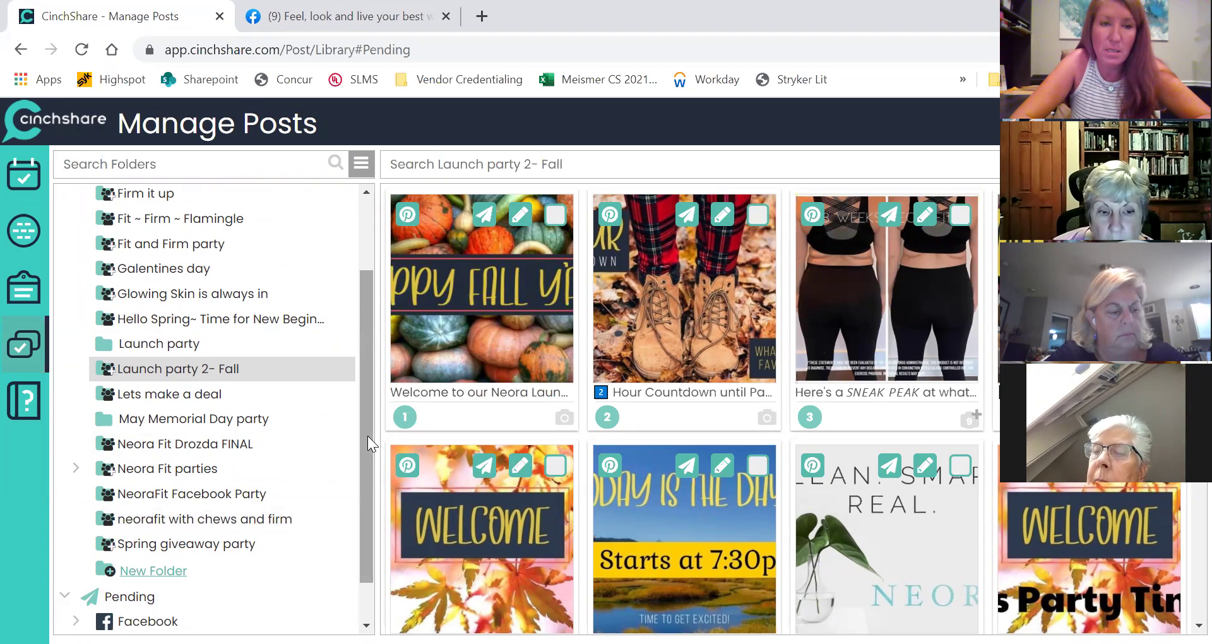
pyautogui.scroll(-2, 370, 567)
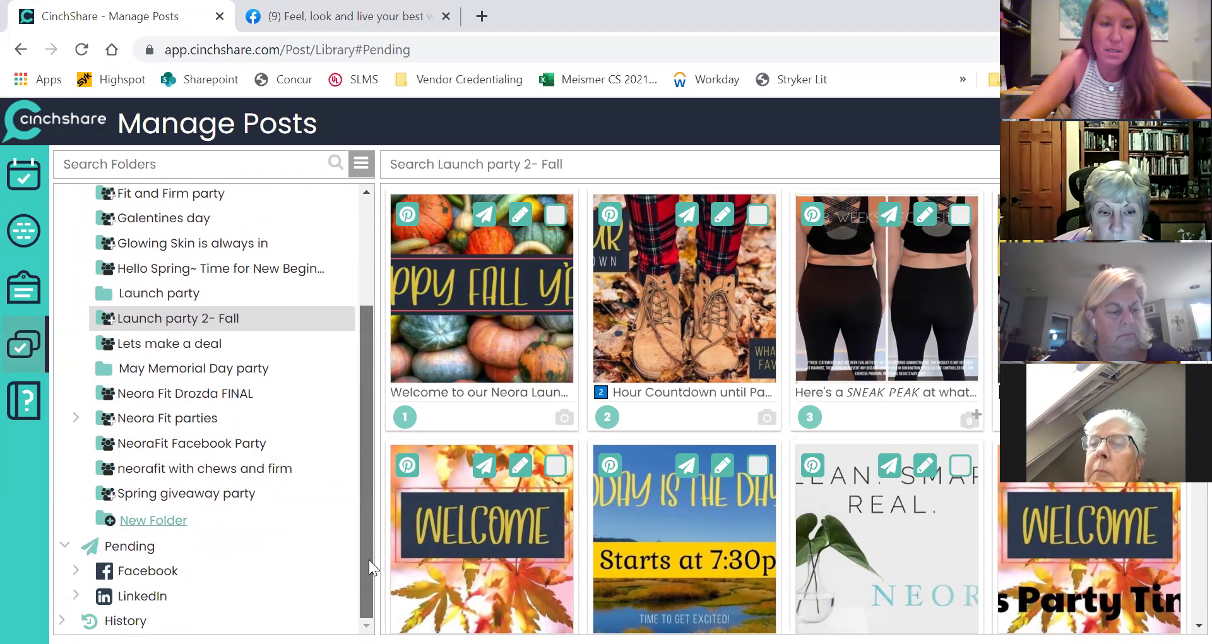
pyautogui.click(76, 572)
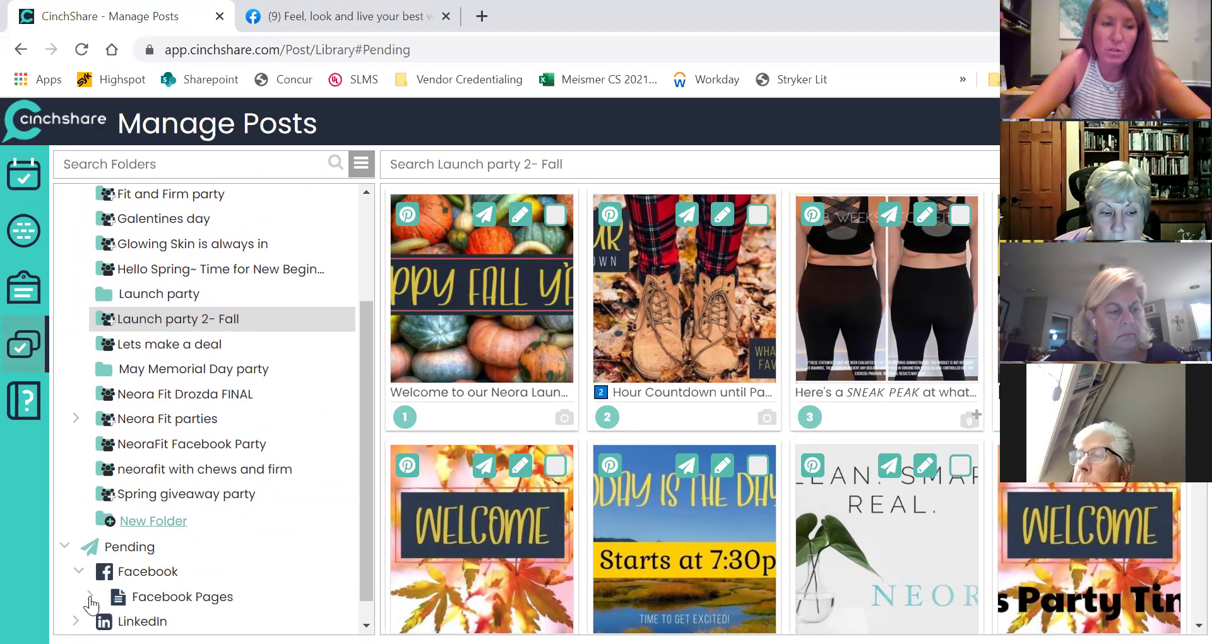
pyautogui.click(90, 597)
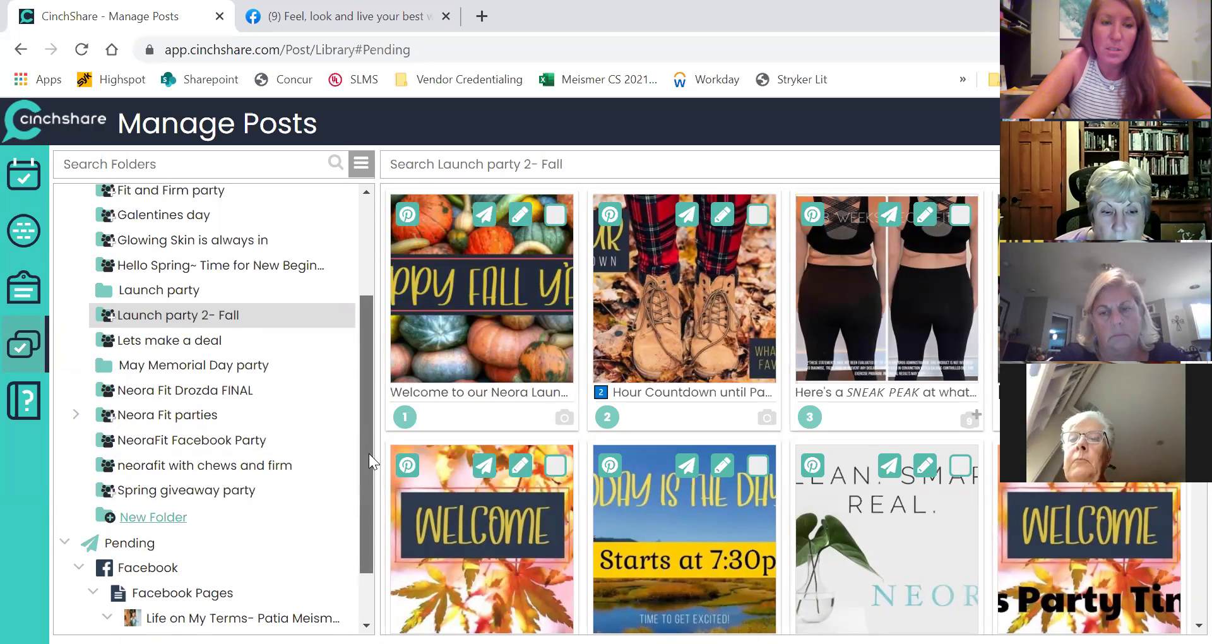
pyautogui.scroll(-1, 372, 469)
pyautogui.click(119, 580)
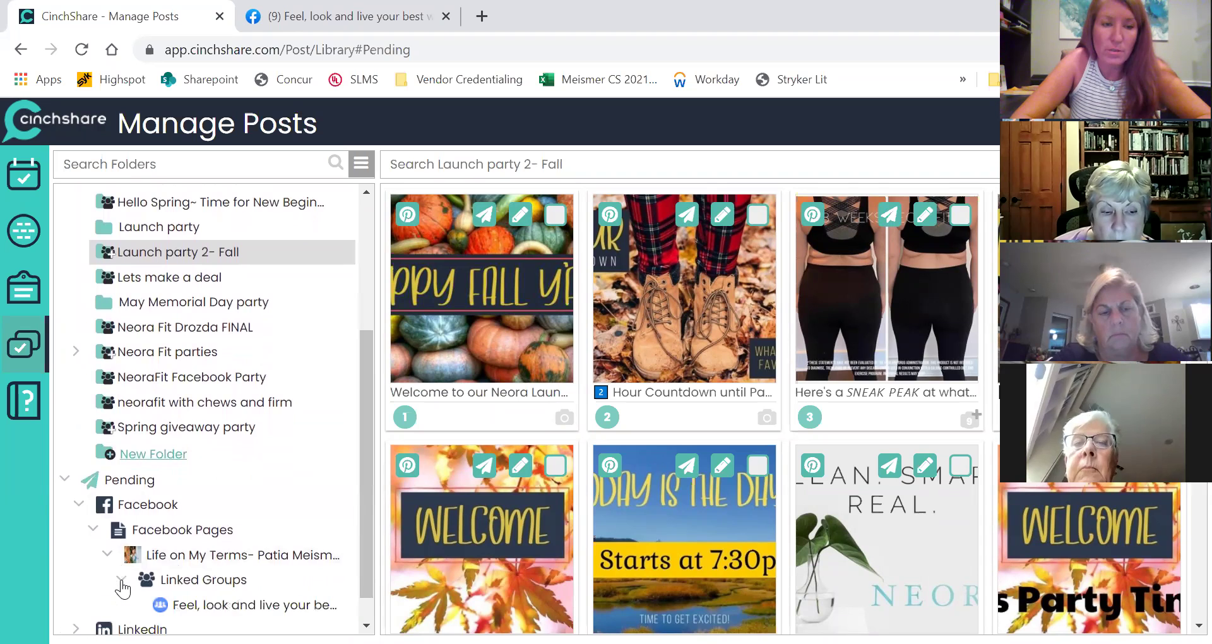
pyautogui.click(171, 608)
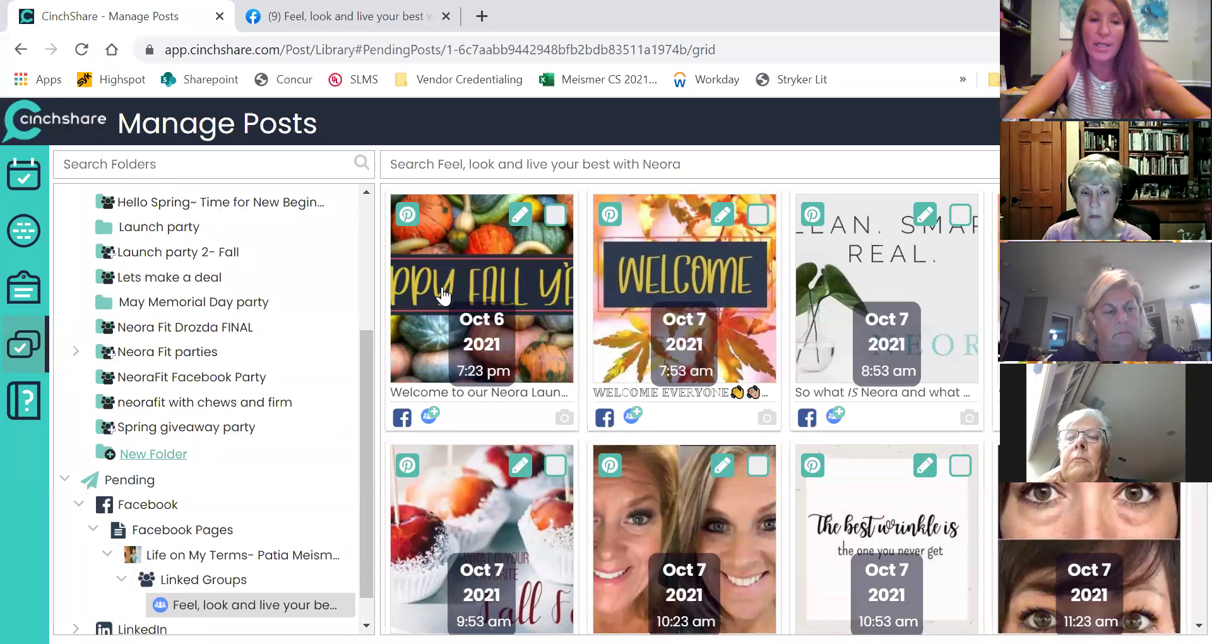
# View the details of the Oct 6 "Happy Fall Y'all" welcome post, including its editable message, and close them.
pyautogui.click(487, 259)
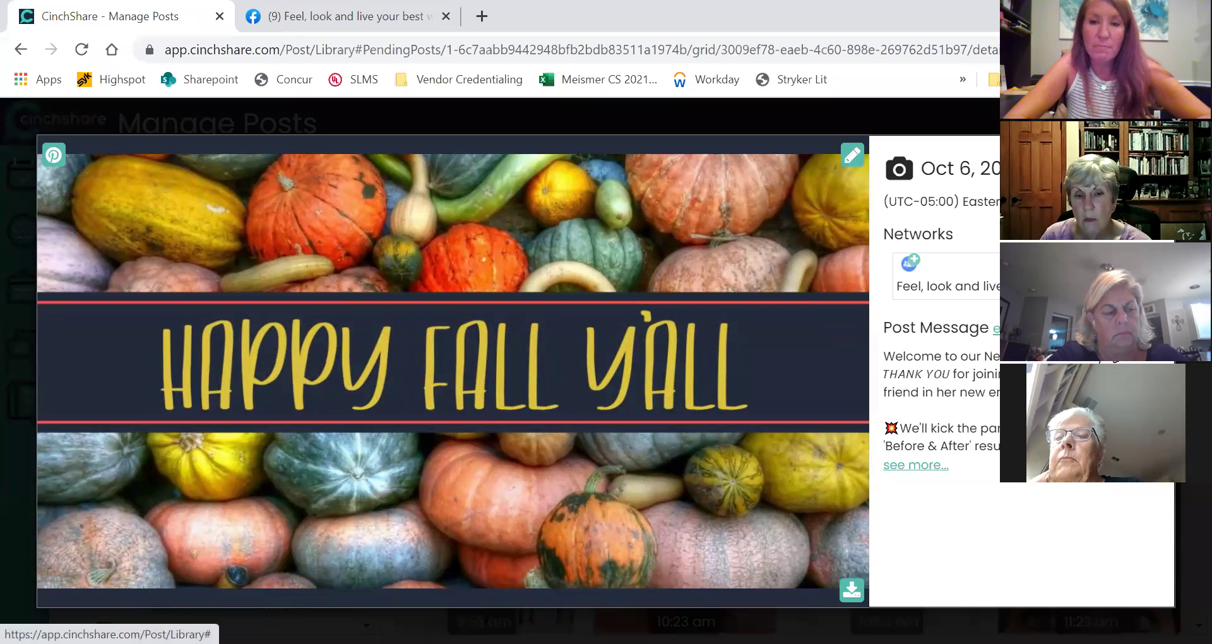
pyautogui.click(1001, 328)
pyautogui.press('Escape')
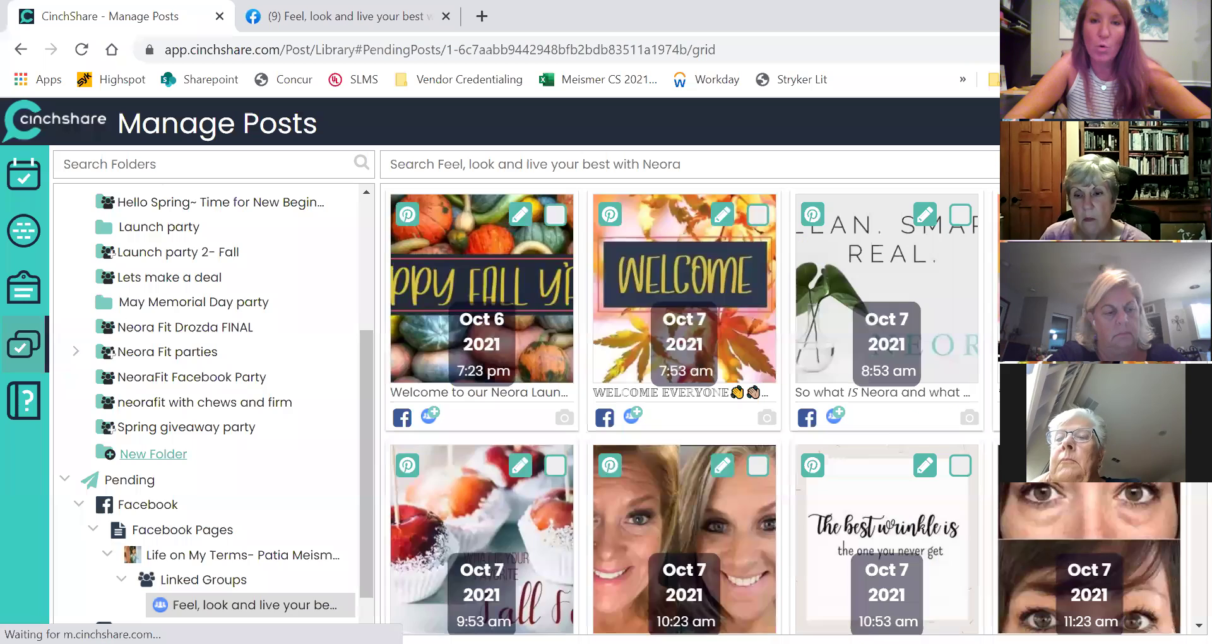
# Open the Oct 6 welcome post in the post scheduler, check its settings, schedule it again and return to Manage Posts.
pyautogui.click(519, 216)
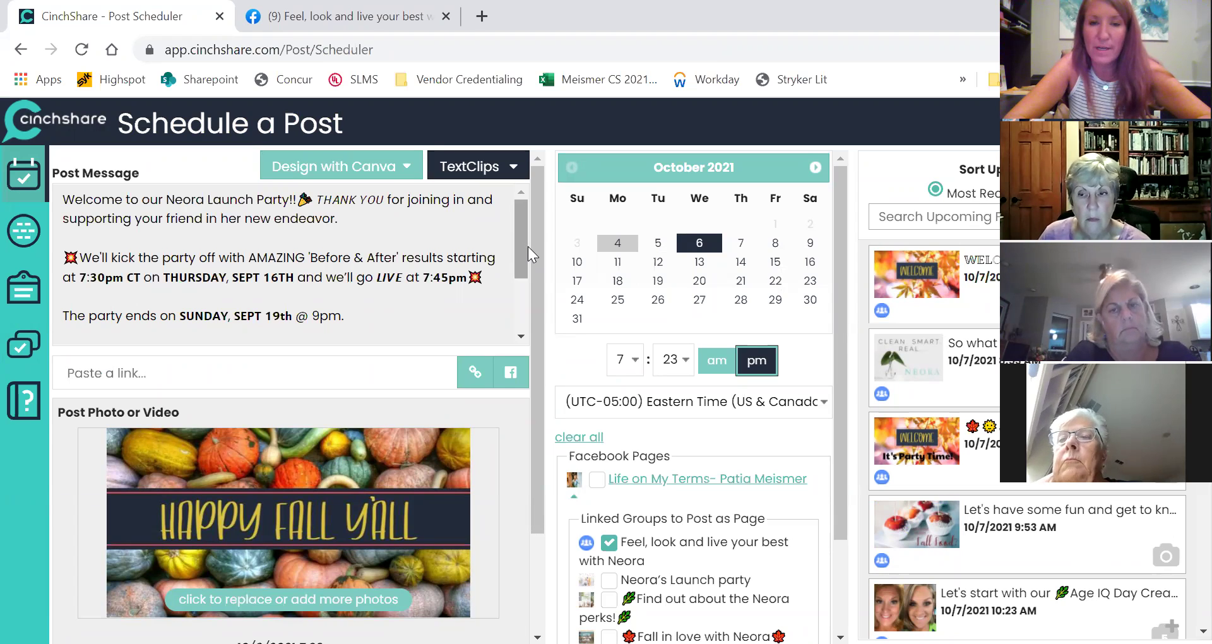
pyautogui.moveTo(833, 287); pyautogui.dragTo(841, 328)
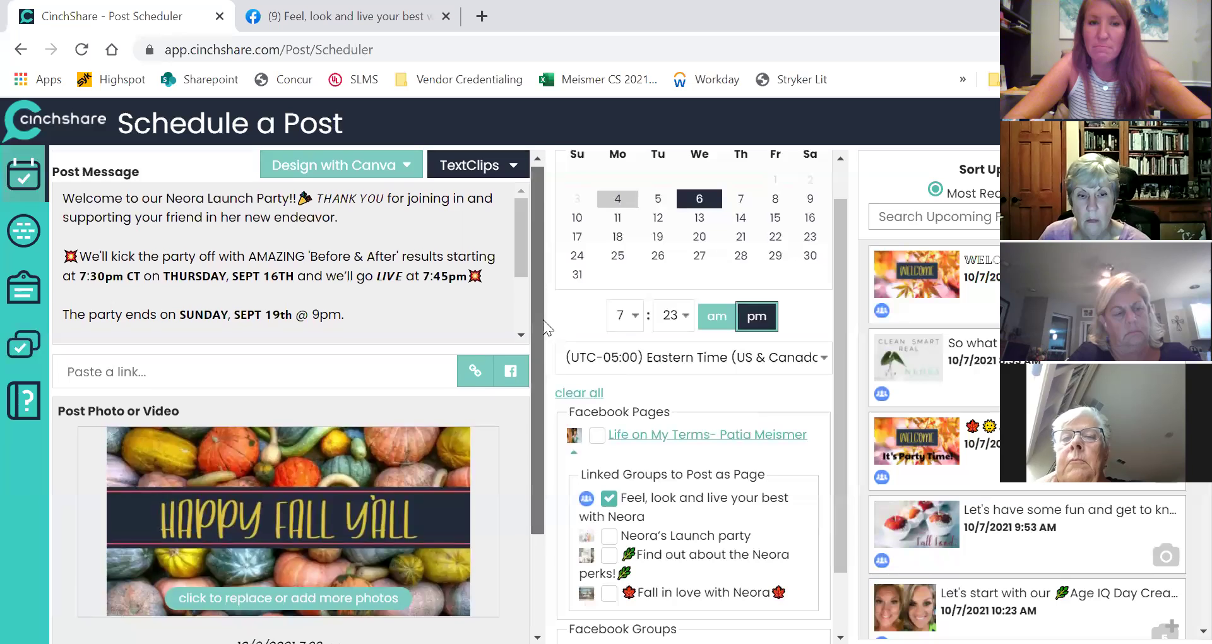
pyautogui.scroll(-2, 543, 319)
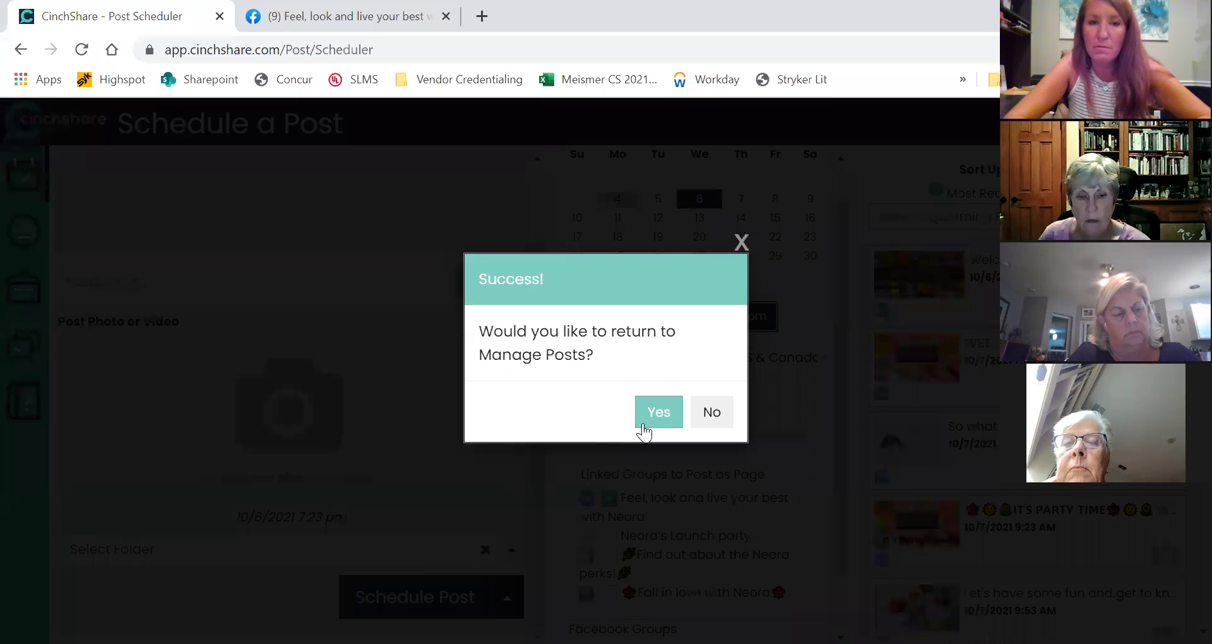
pyautogui.click(644, 431)
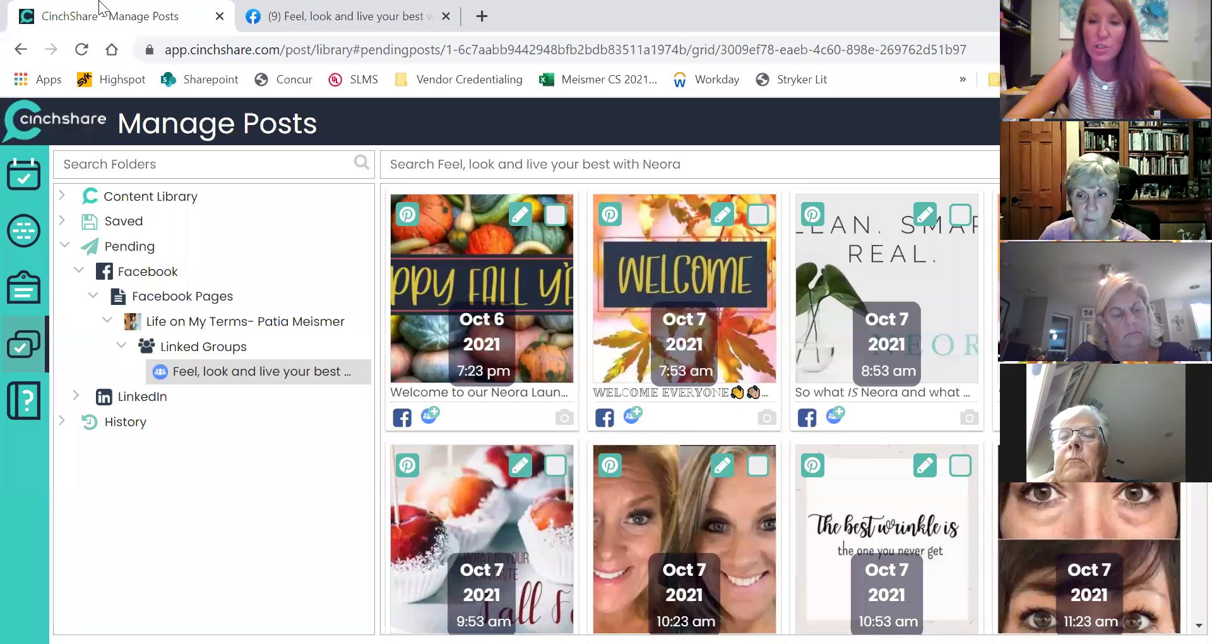
# Review all of the group's pending posts with their scheduled dates and times, from first to last and back.
pyautogui.scroll(-4, 689, 410)
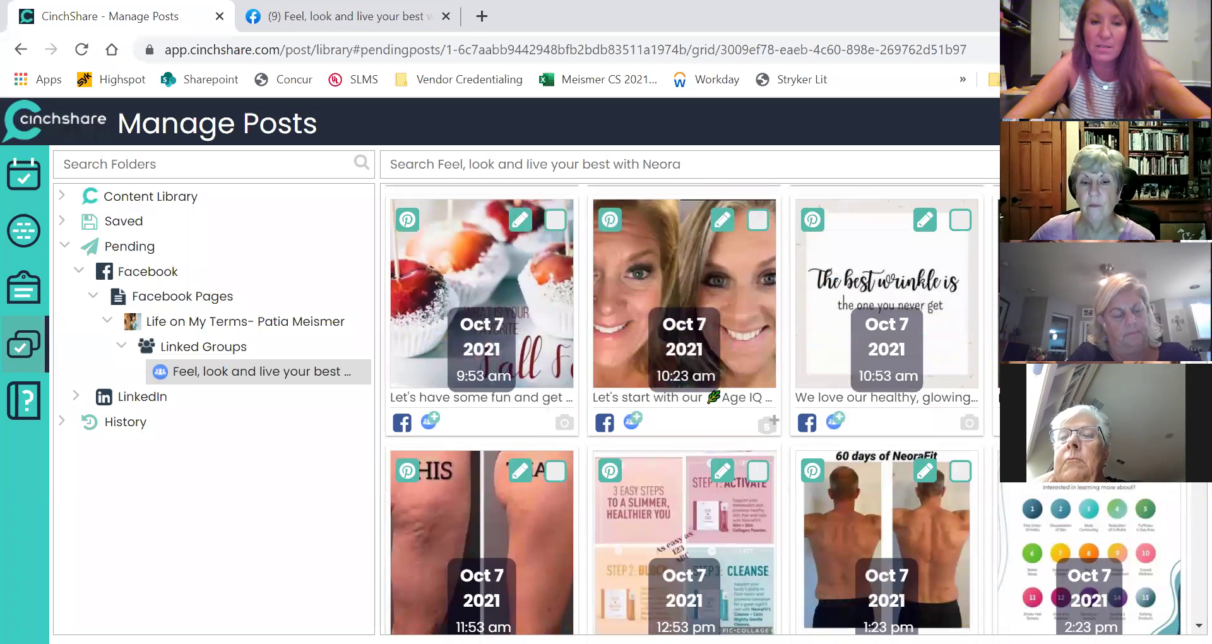
pyautogui.scroll(-6, 688, 410)
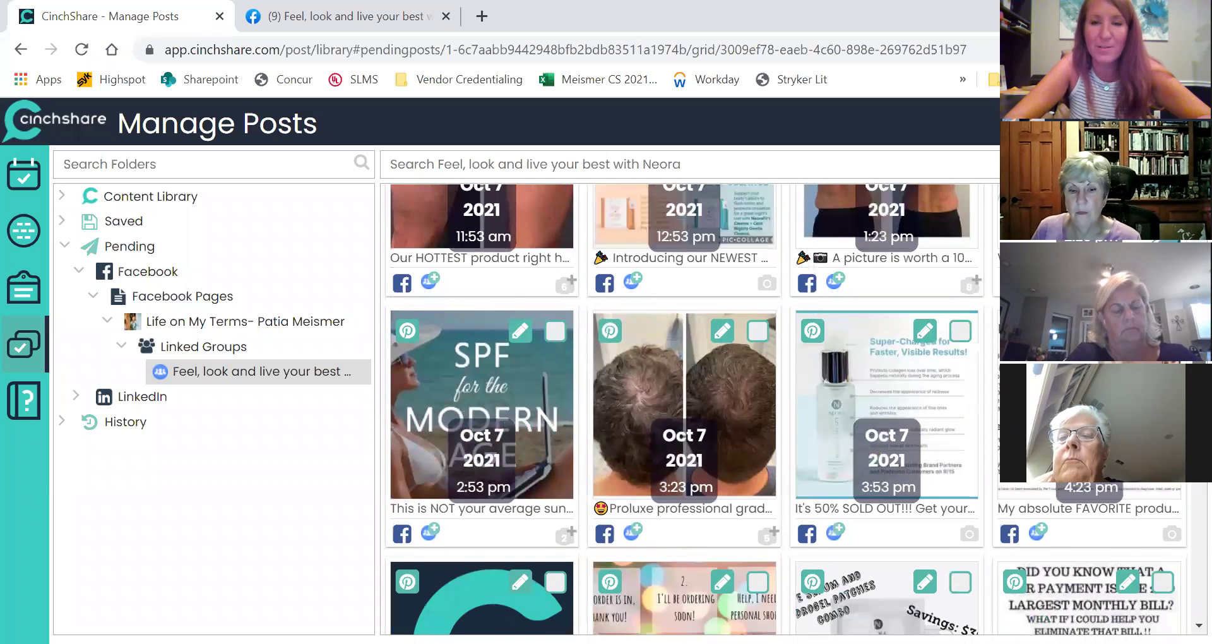
pyautogui.scroll(-2, 688, 411)
pyautogui.scroll(-5, 688, 410)
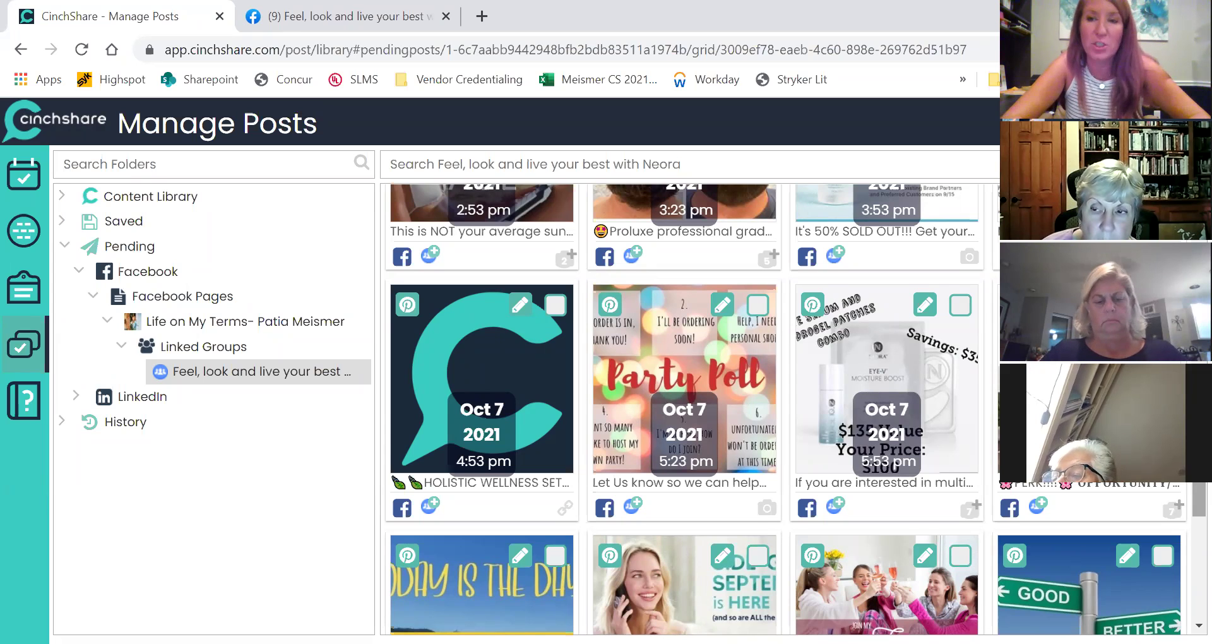
pyautogui.scroll(-3, 1182, 492)
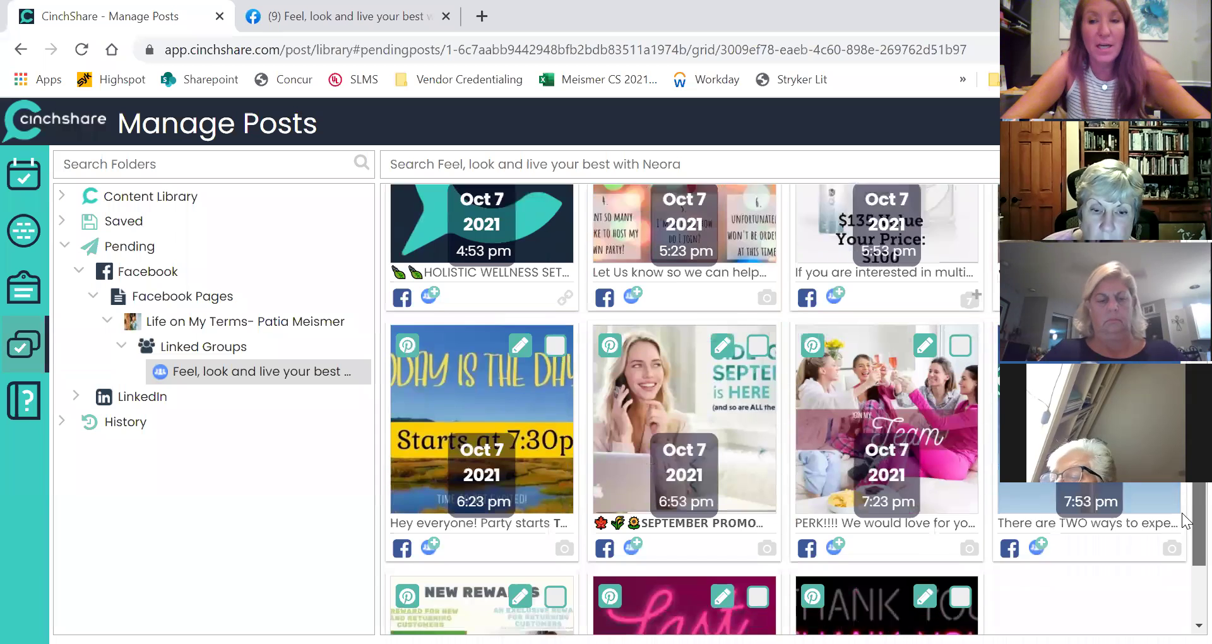
pyautogui.scroll(-3, 1182, 521)
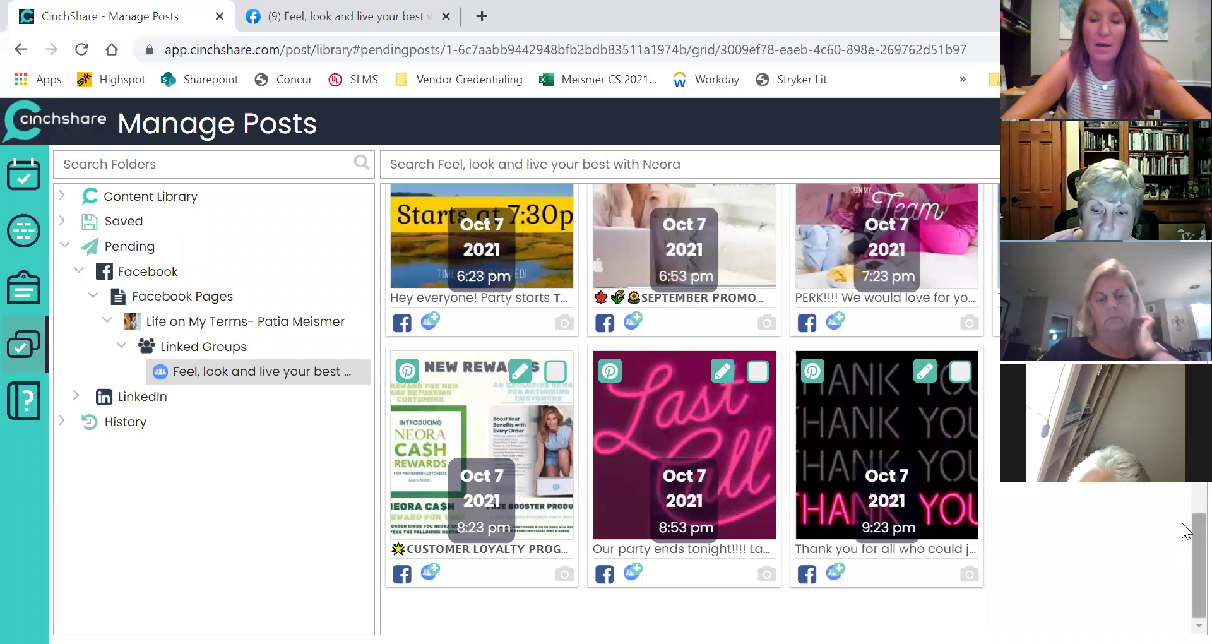
pyautogui.scroll(8, 1185, 527)
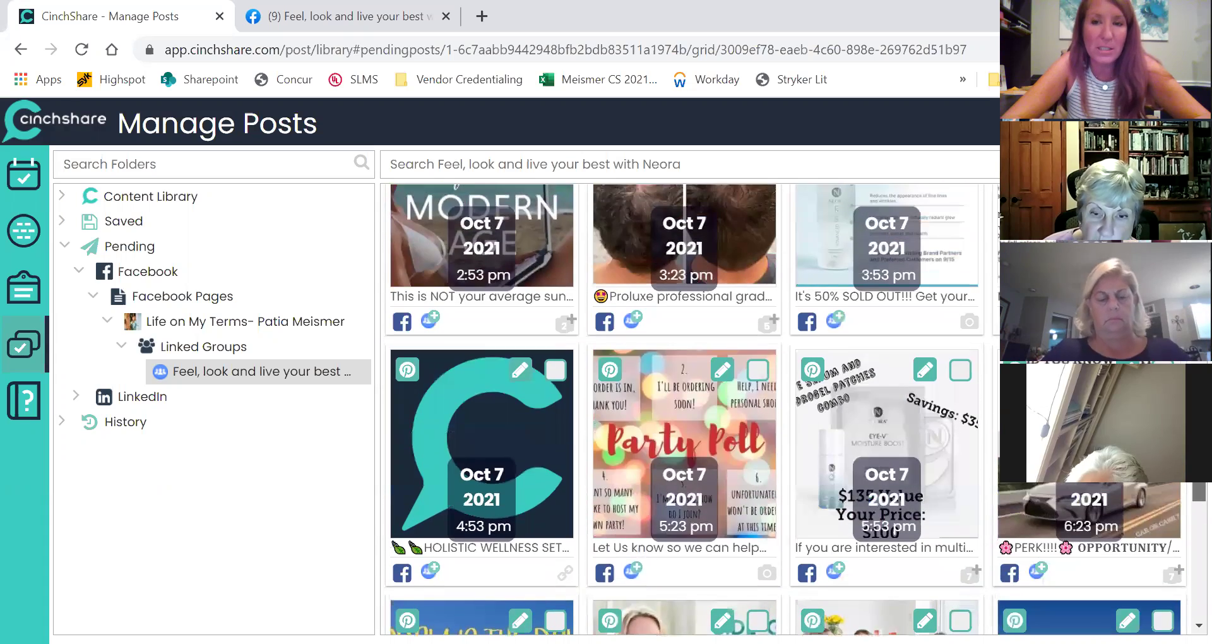
pyautogui.scroll(10, 1185, 527)
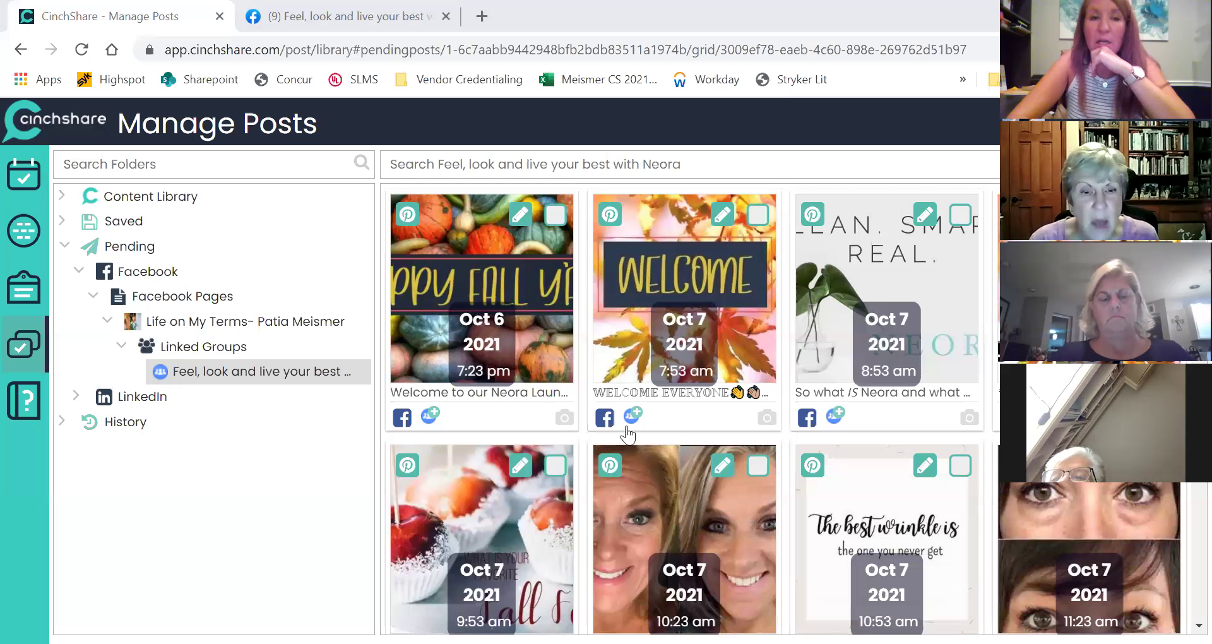
# Open the Oct 6 welcome post's message for editing in its detail view, and leave without saving.
pyautogui.click(497, 283)
pyautogui.click(1004, 329)
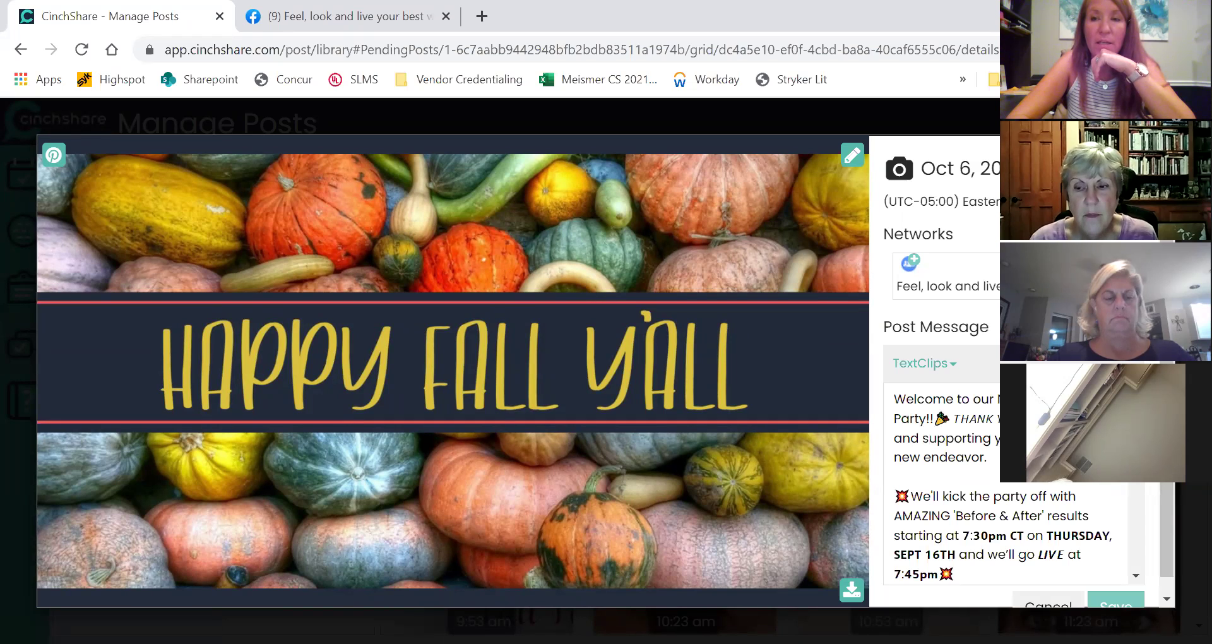
pyautogui.press('Escape')
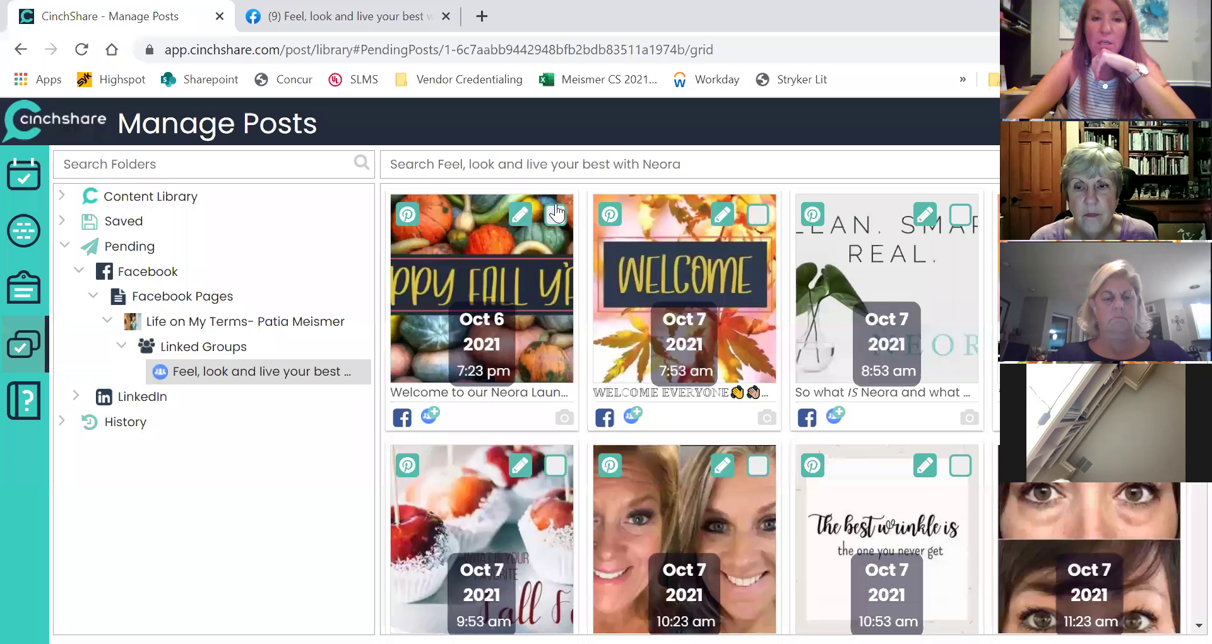
# Reopen the Oct 6 welcome post for full editing, resubmit it for 10/6/2021 7:23 pm, and go back to the pending posts.
pyautogui.click(520, 219)
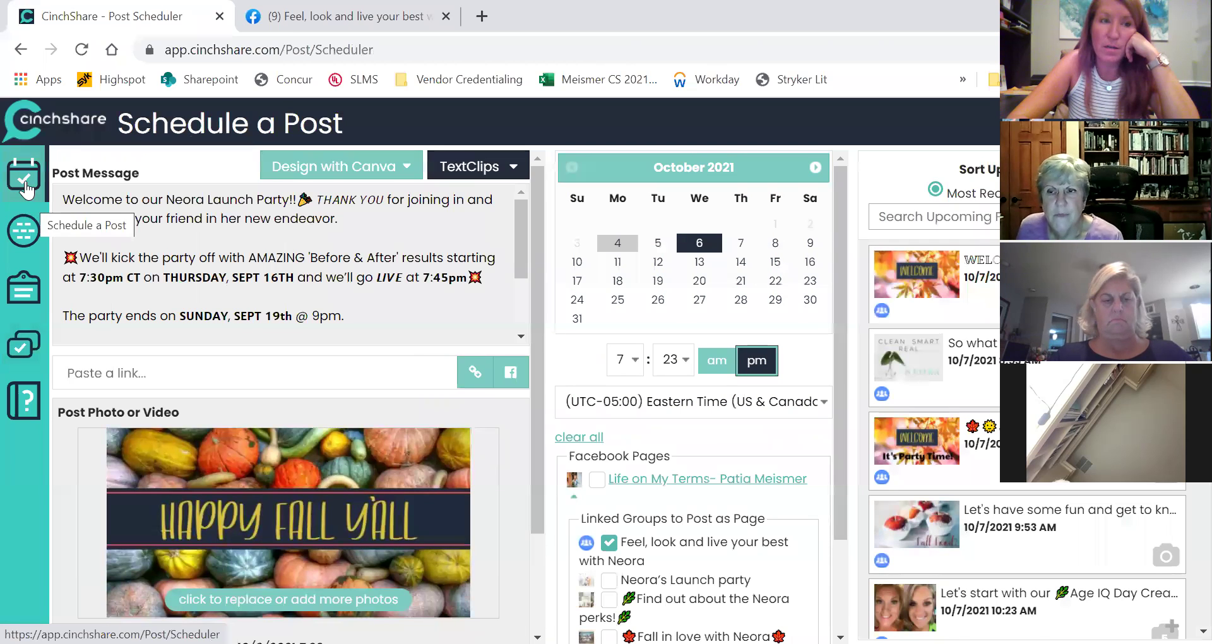
pyautogui.click(25, 343)
pyautogui.click(782, 159)
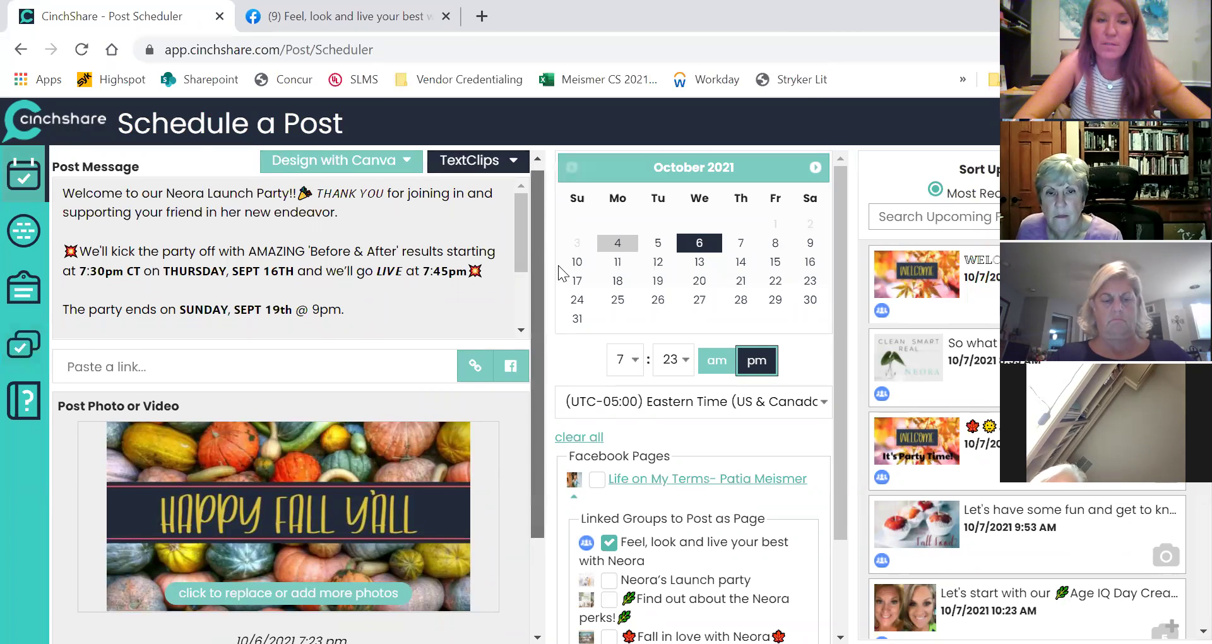
pyautogui.scroll(-2, 512, 423)
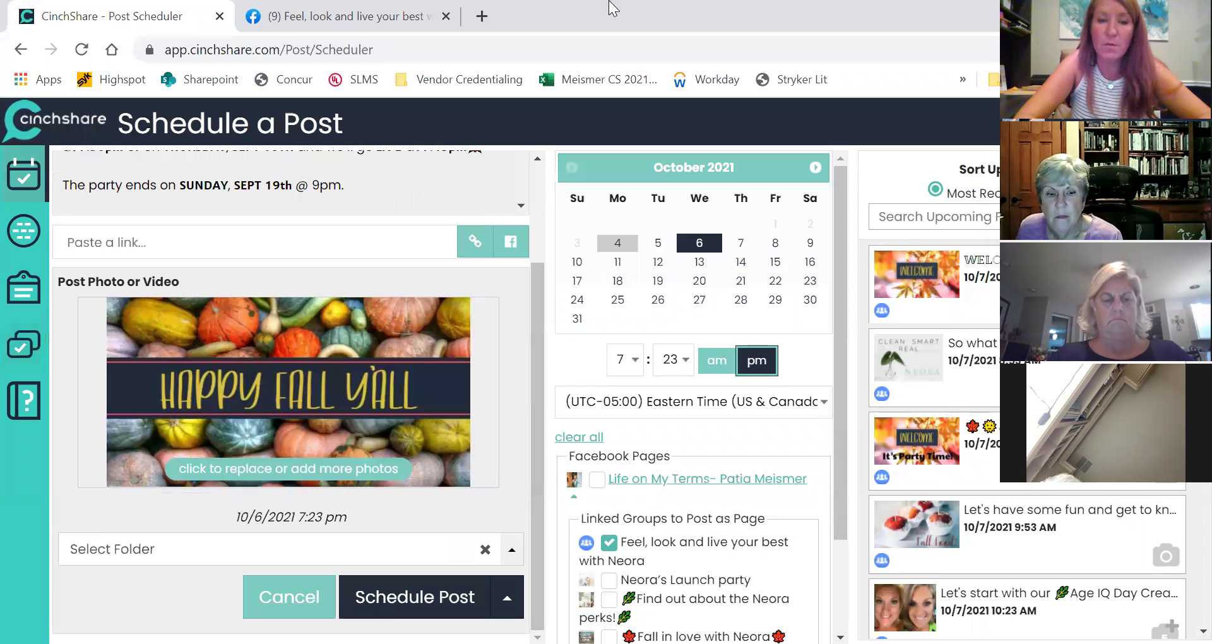
pyautogui.click(415, 597)
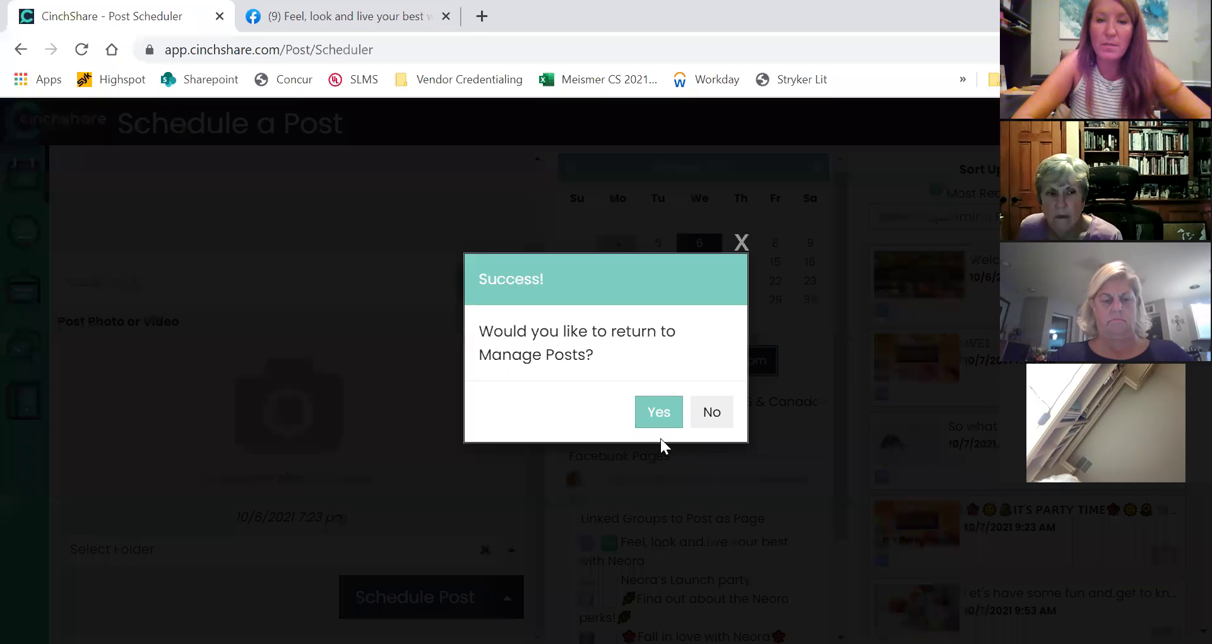
pyautogui.click(659, 415)
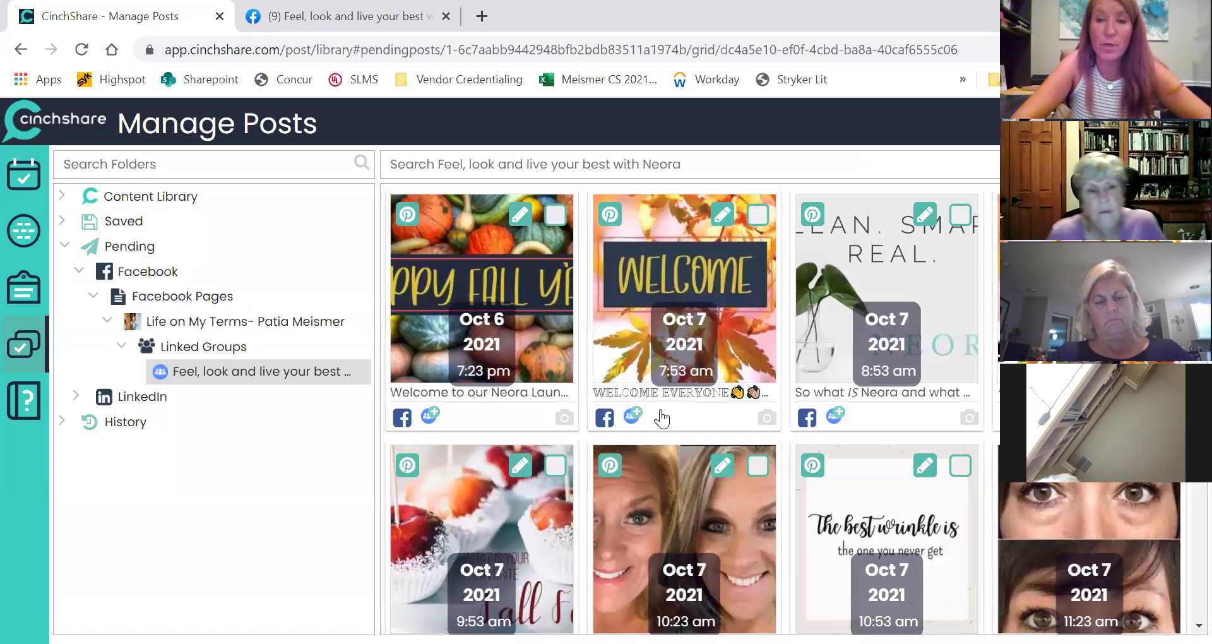
# Draft a new post with the message "testing.....", check its posting destinations and scheduling options, and discard it without saving.
pyautogui.click(30, 182)
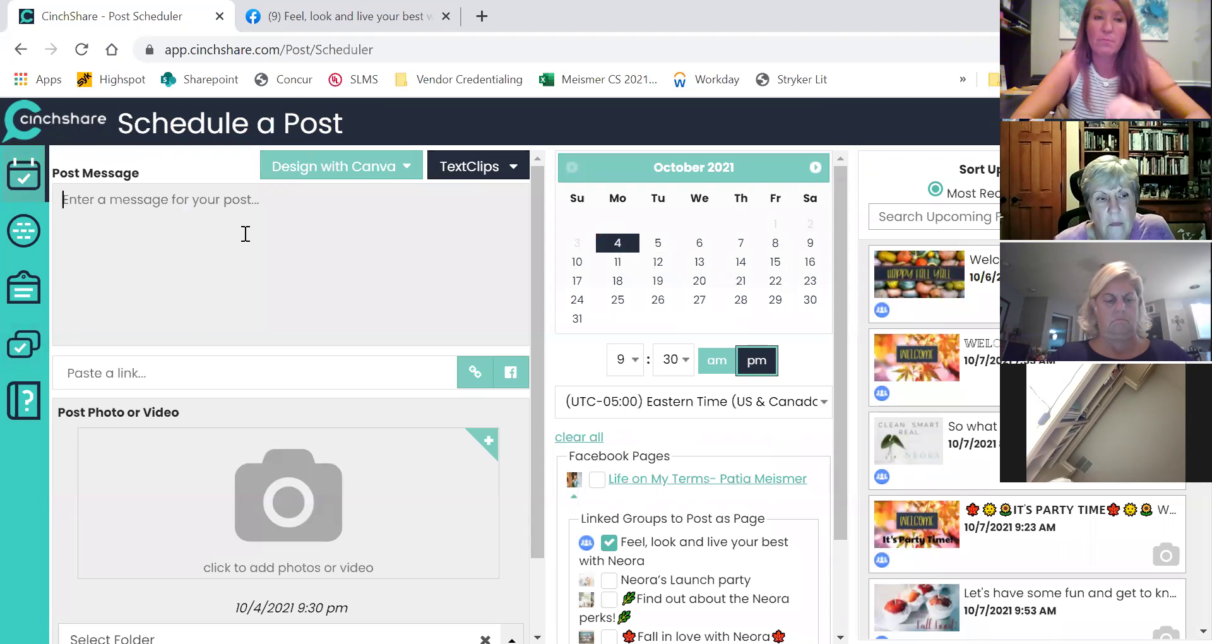
pyautogui.write('testing.....')
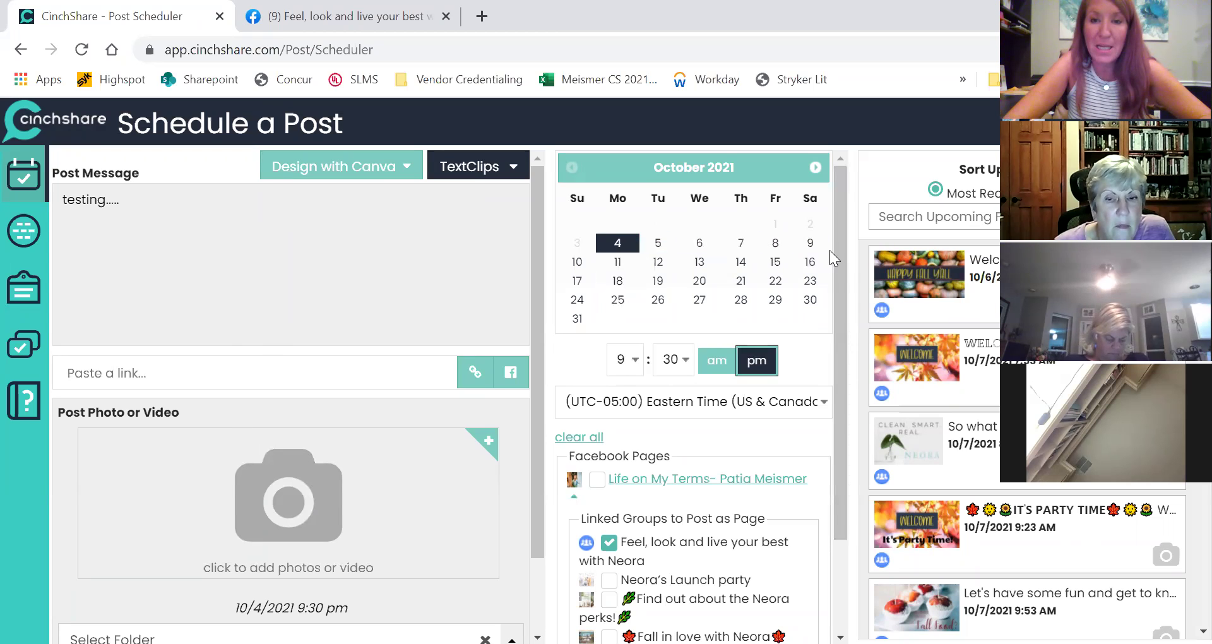
pyautogui.moveTo(846, 318); pyautogui.dragTo(840, 442)
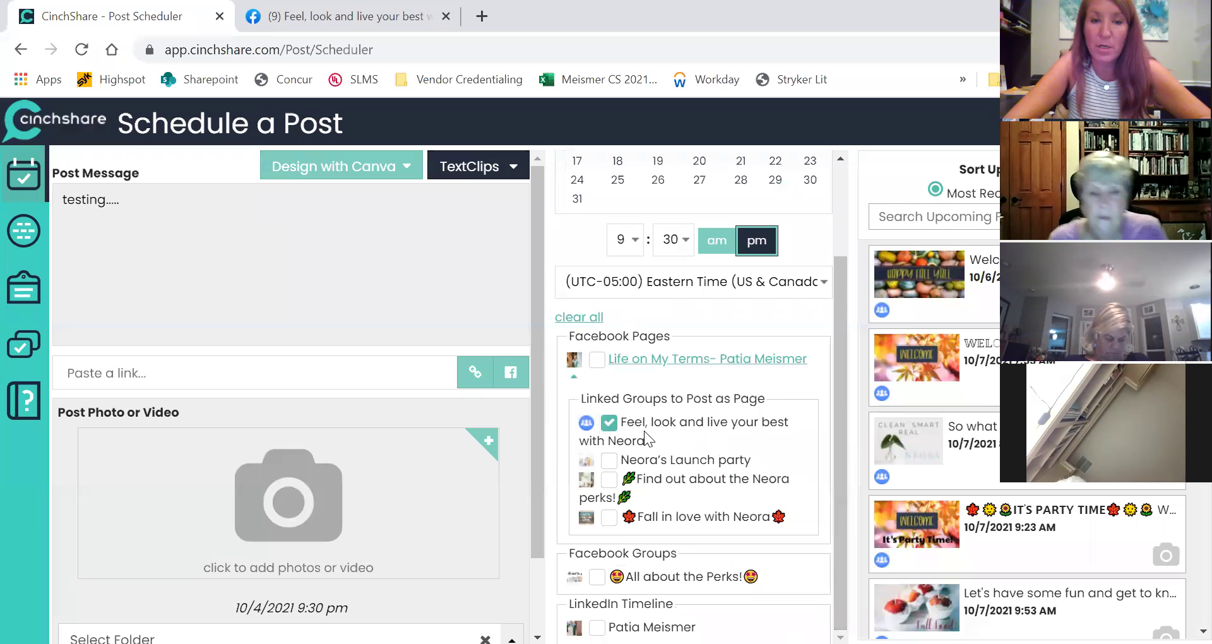
pyautogui.moveTo(537, 314); pyautogui.dragTo(538, 439)
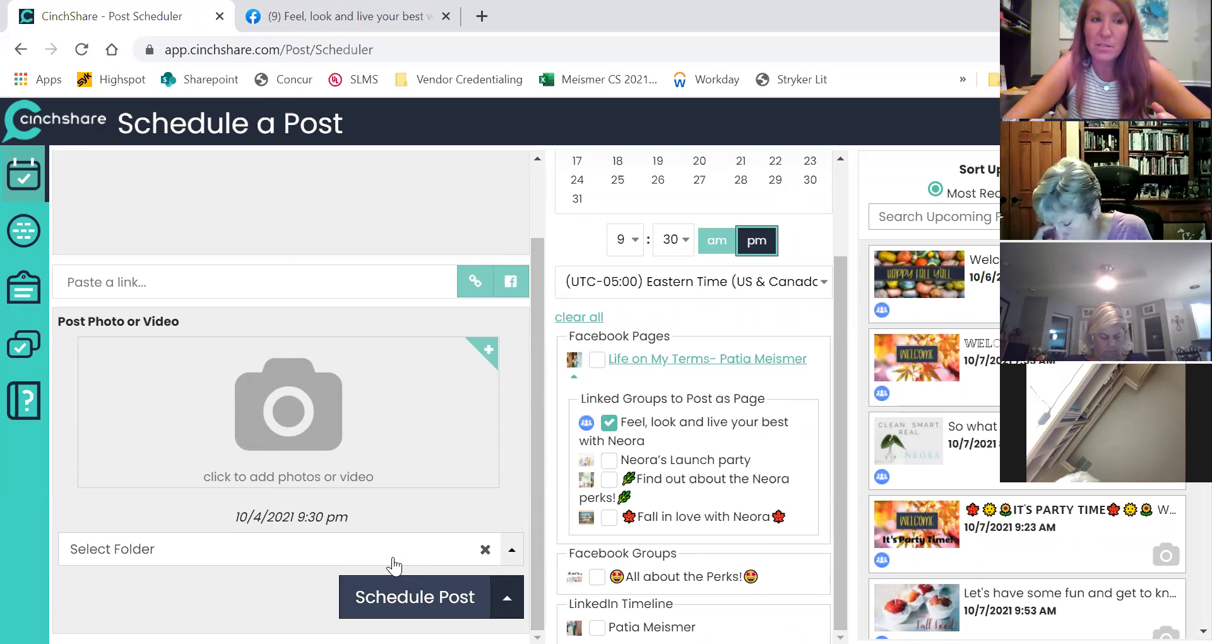
pyautogui.click(35, 175)
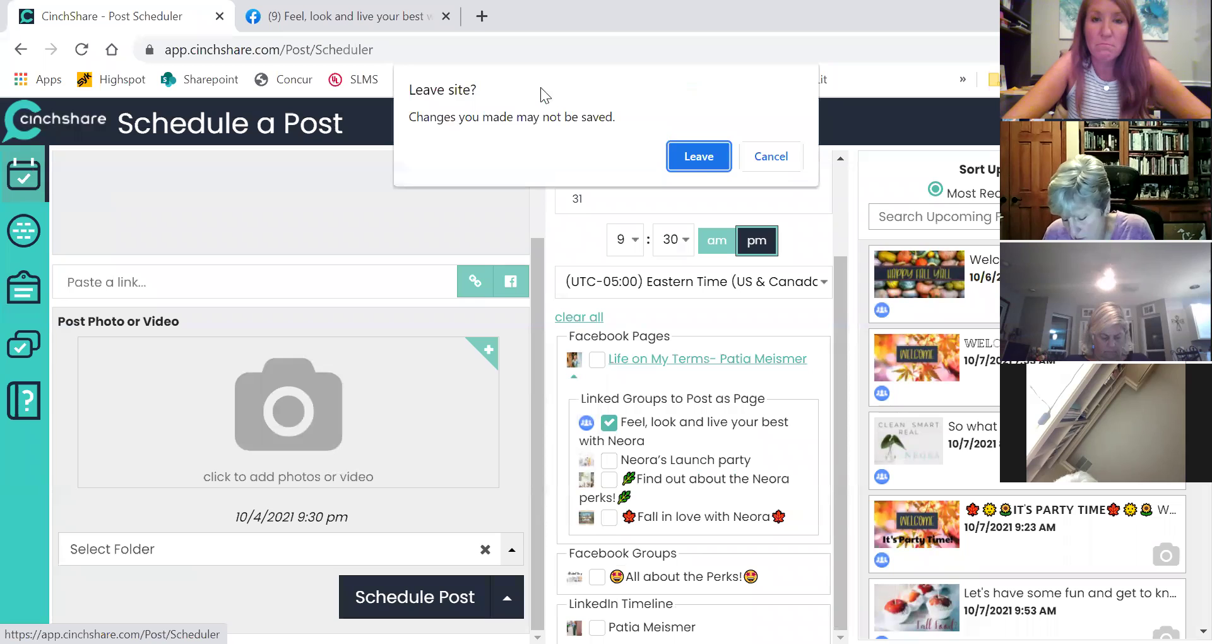
pyautogui.click(701, 165)
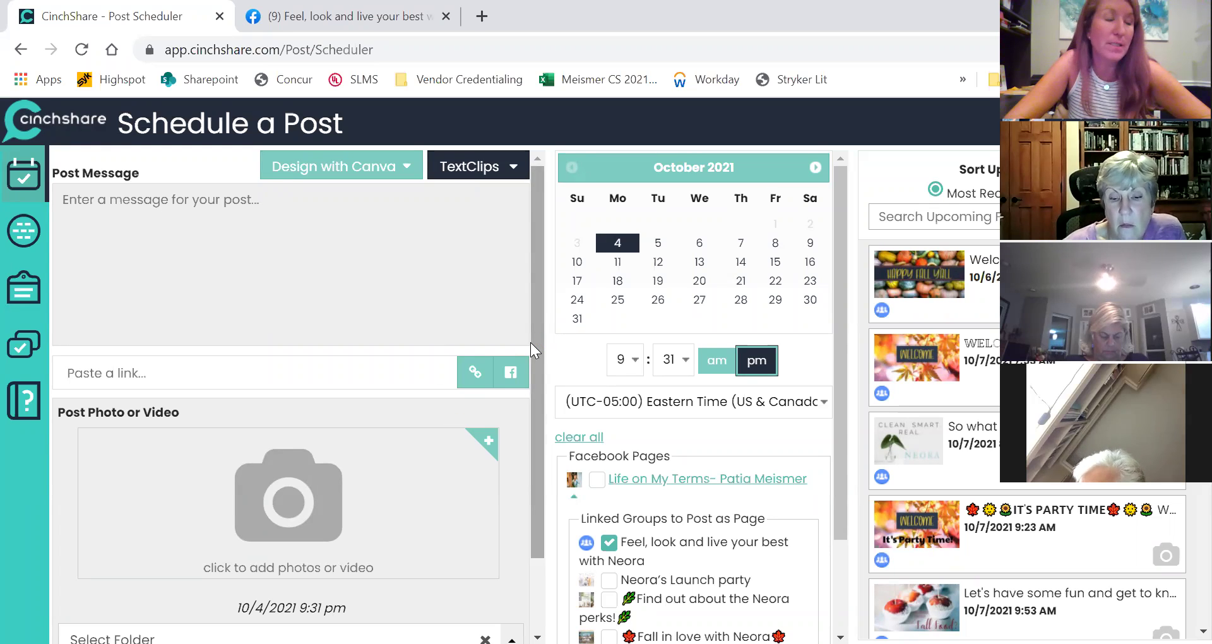
# Return to Manage Posts and browse the saved posts in the Customer Appreciation party and Hello Spring~ Time for New Beginnings folders.
pyautogui.click(35, 341)
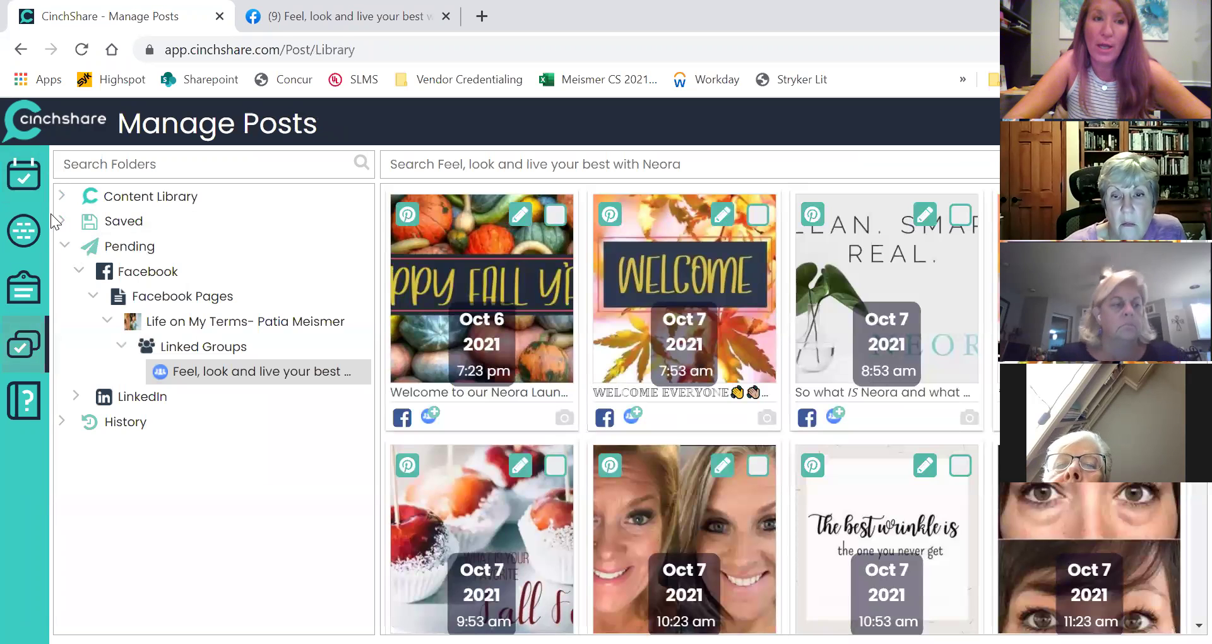
pyautogui.click(63, 221)
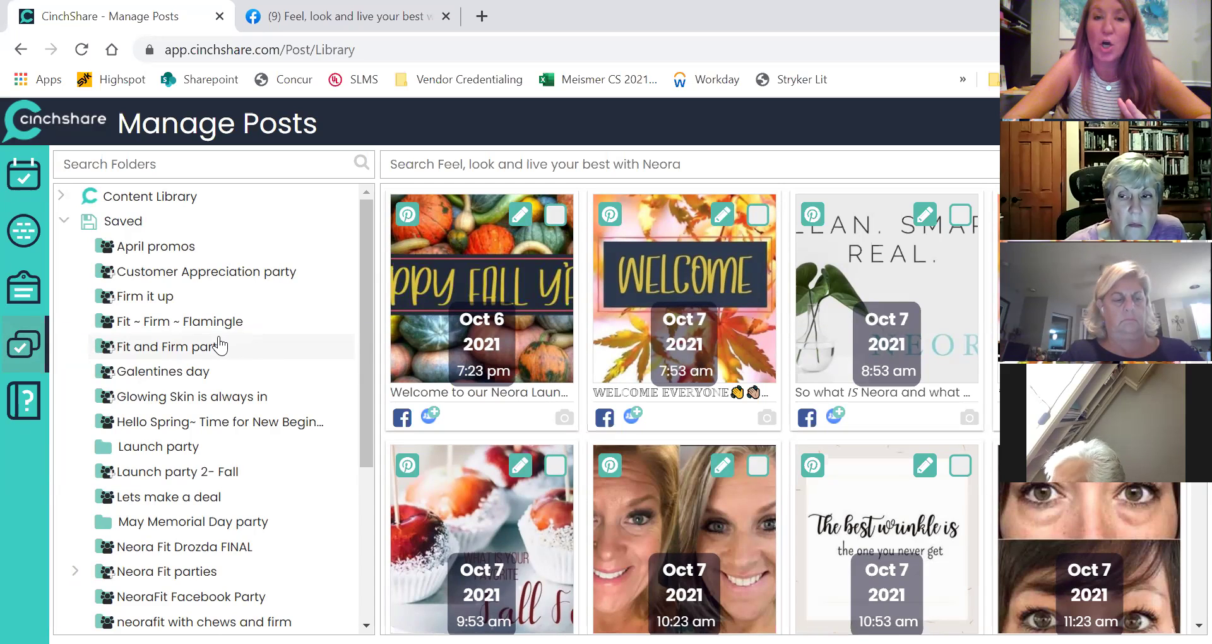
pyautogui.click(195, 279)
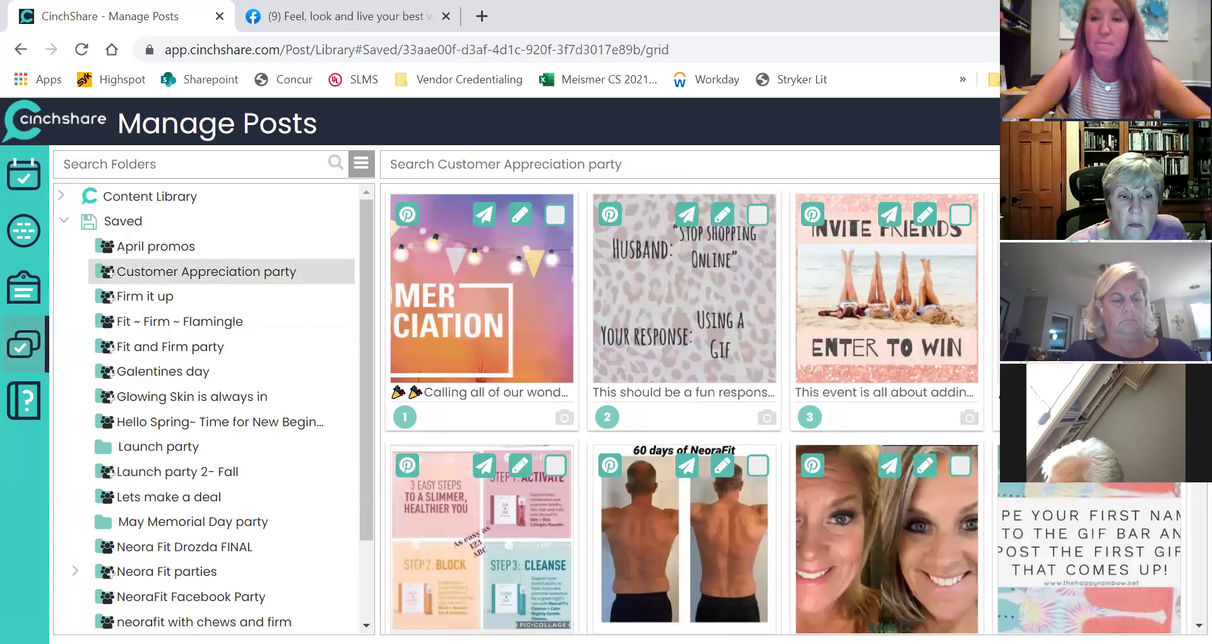
pyautogui.scroll(-20, 570, 447)
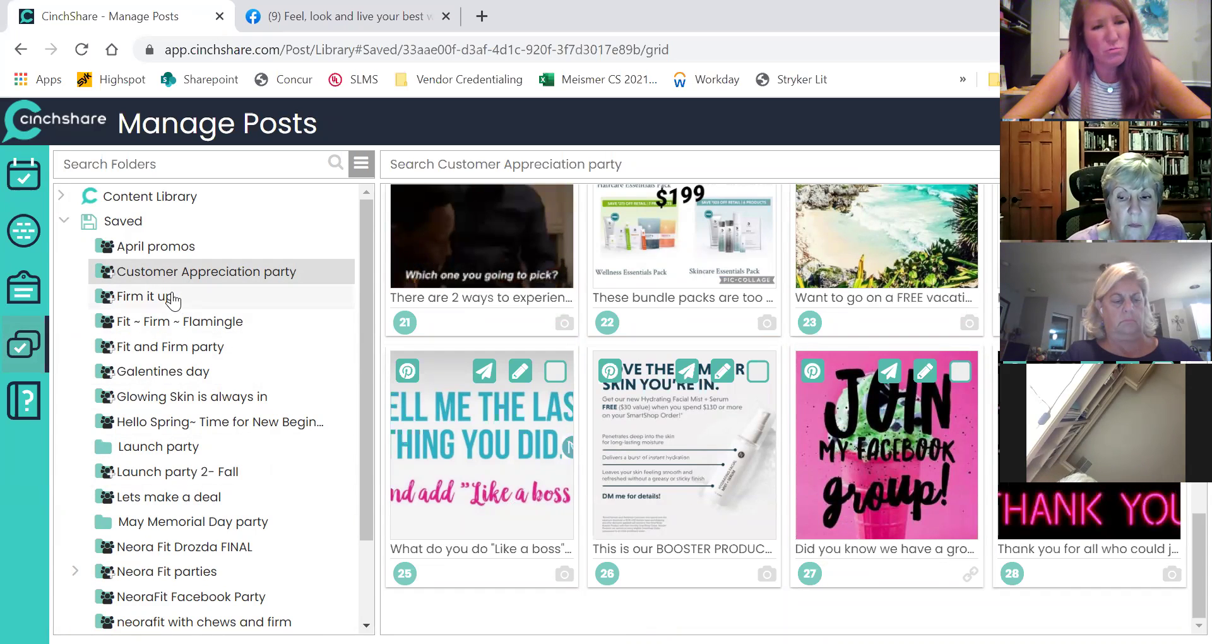
pyautogui.click(207, 429)
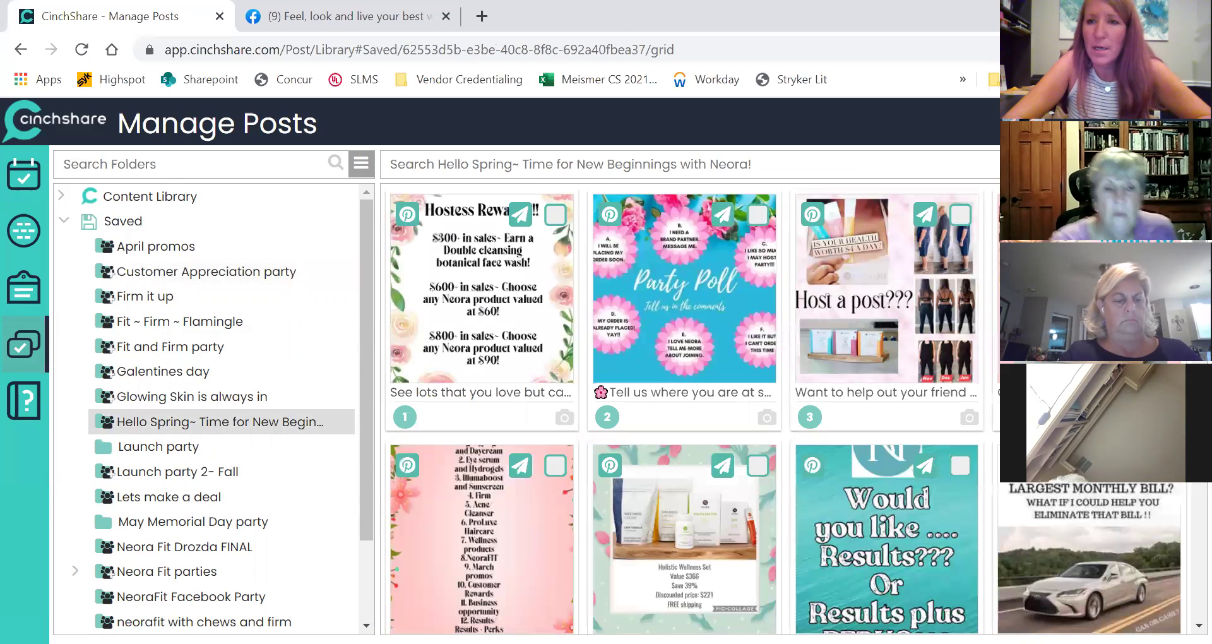
pyautogui.scroll(-20, 1185, 569)
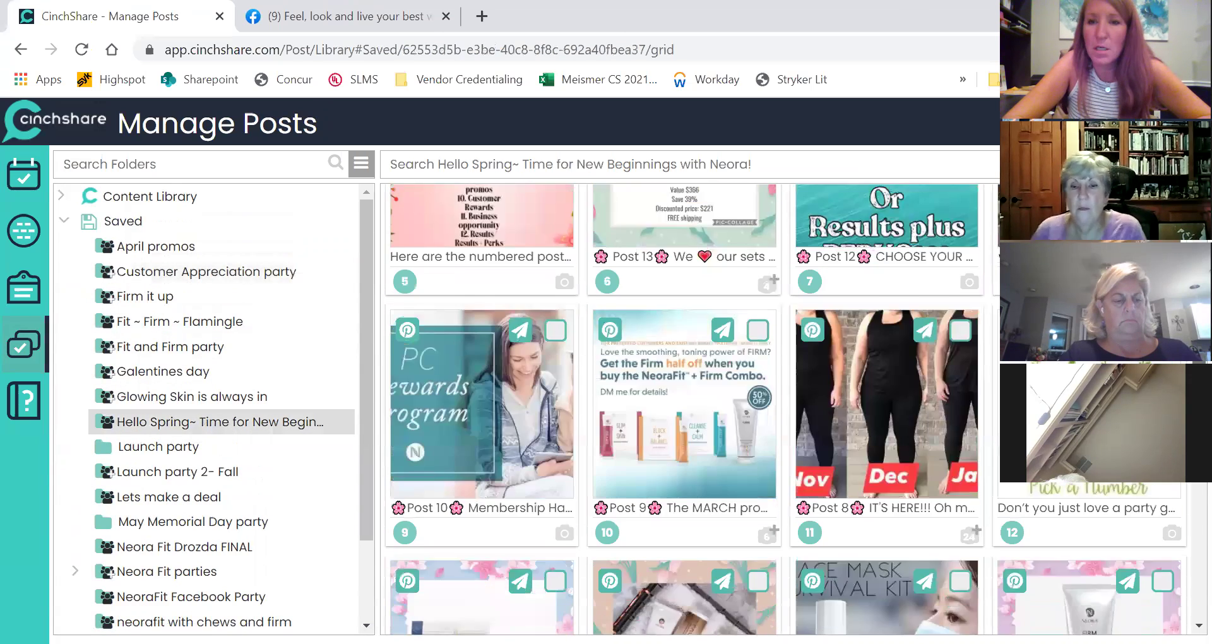
pyautogui.scroll(-4, 1185, 568)
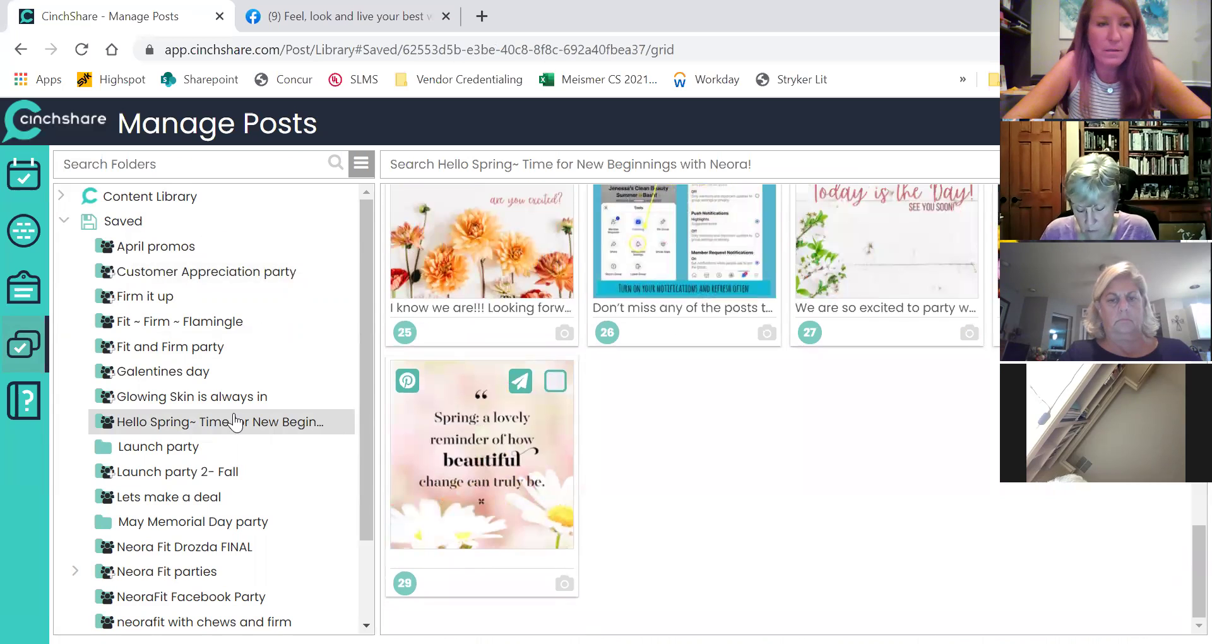
# Browse the saved posts in the Spring giveaway party folder for one to reuse individually.
pyautogui.moveTo(367, 444); pyautogui.dragTo(375, 518)
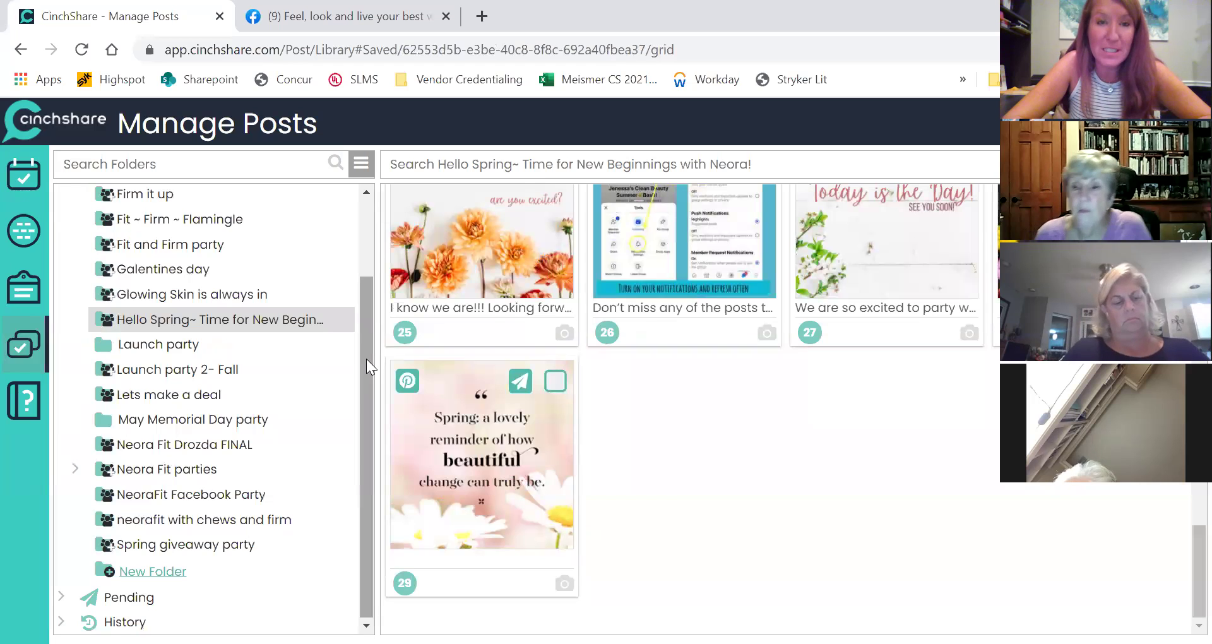
pyautogui.moveTo(367, 359); pyautogui.dragTo(365, 329)
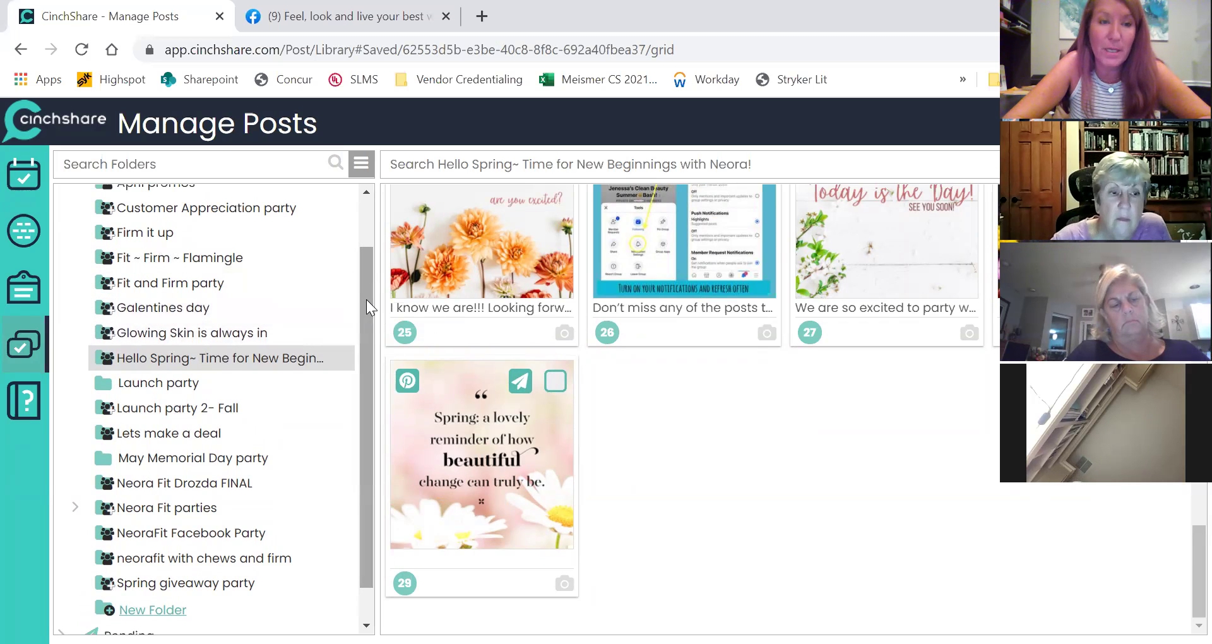
pyautogui.moveTo(366, 307); pyautogui.dragTo(367, 347)
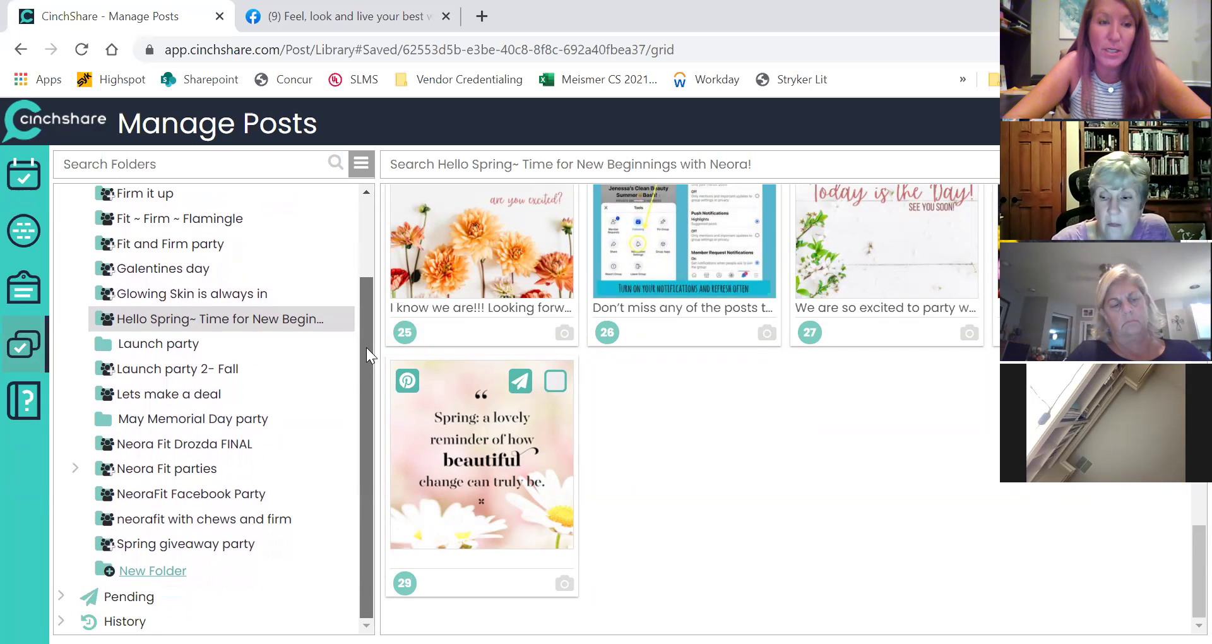
pyautogui.click(213, 550)
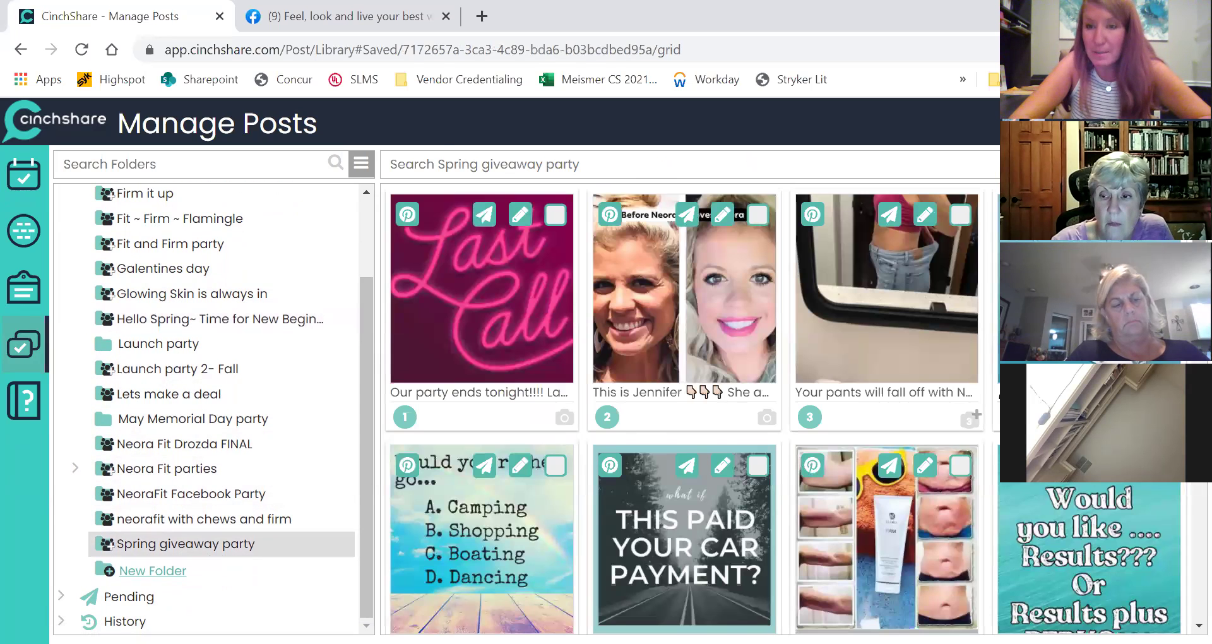
pyautogui.scroll(-15, 787, 410)
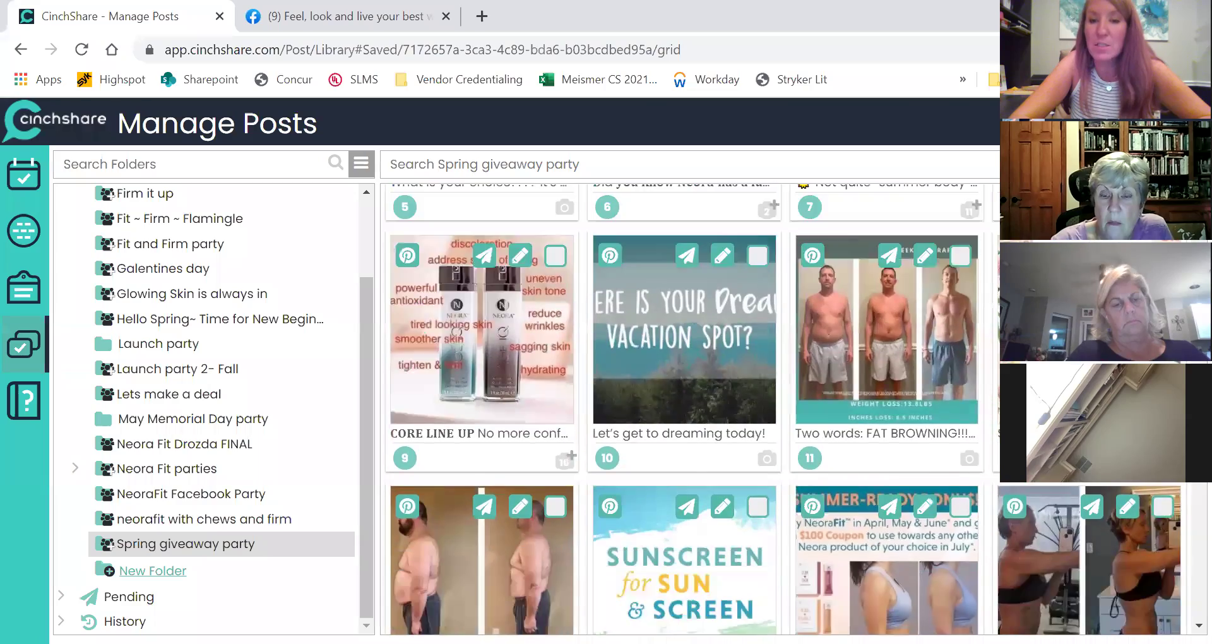
pyautogui.scroll(-10, 786, 411)
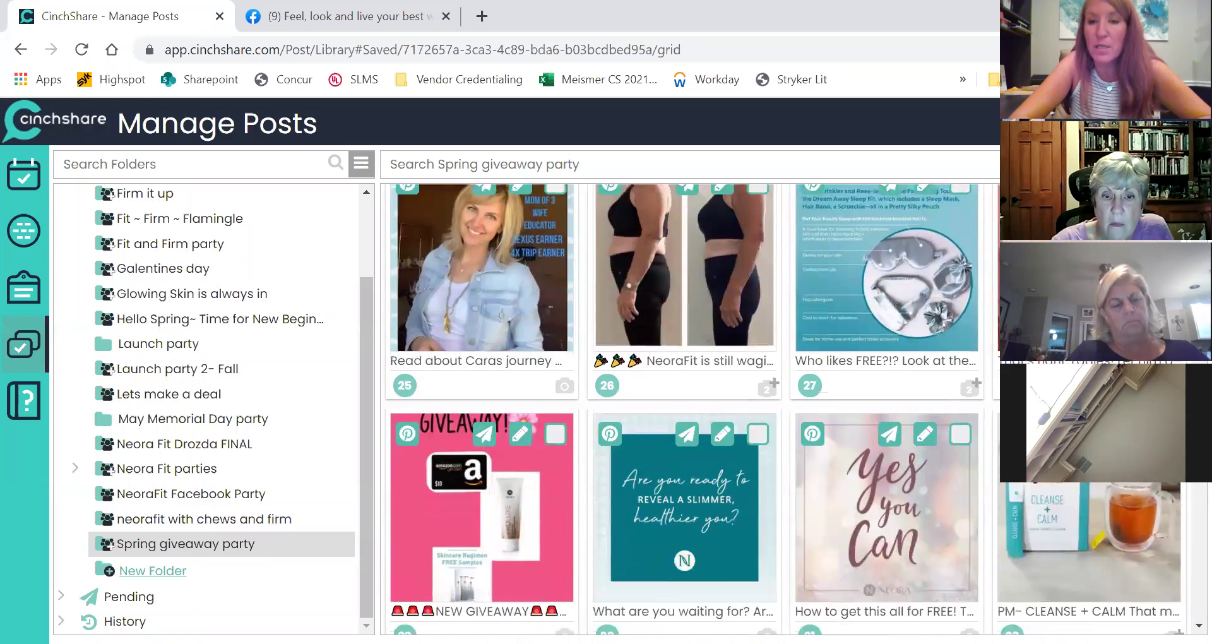
pyautogui.scroll(-12, 1186, 562)
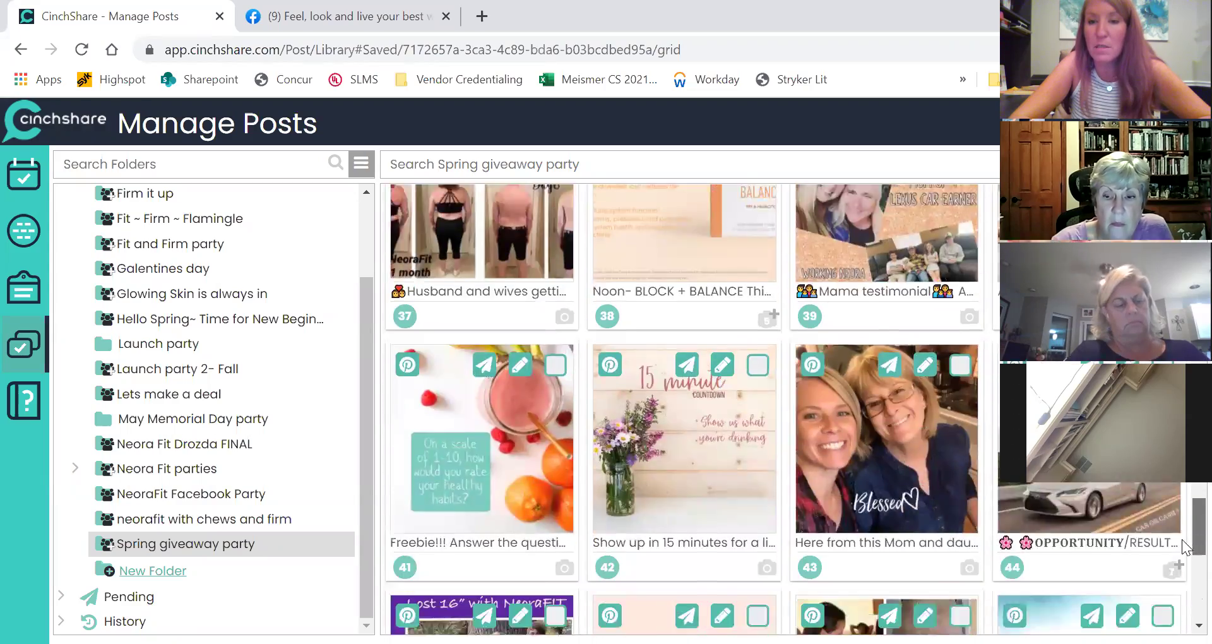
pyautogui.scroll(-4, 1186, 562)
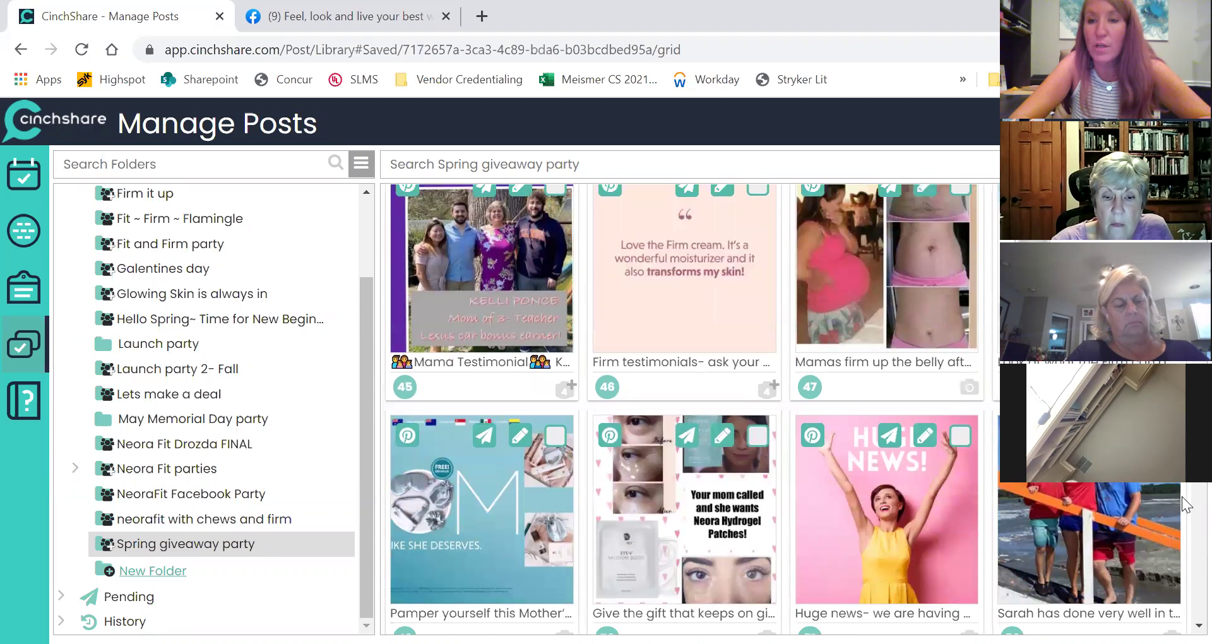
pyautogui.scroll(4, 786, 410)
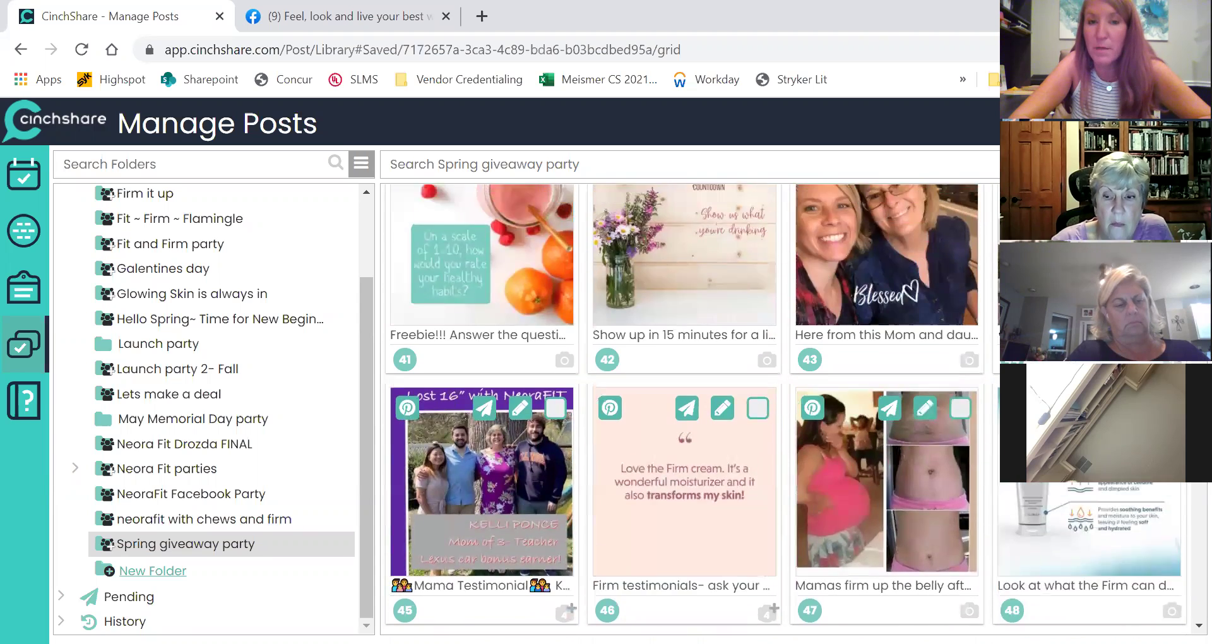
pyautogui.scroll(-2, 786, 410)
pyautogui.scroll(-9, 452, 440)
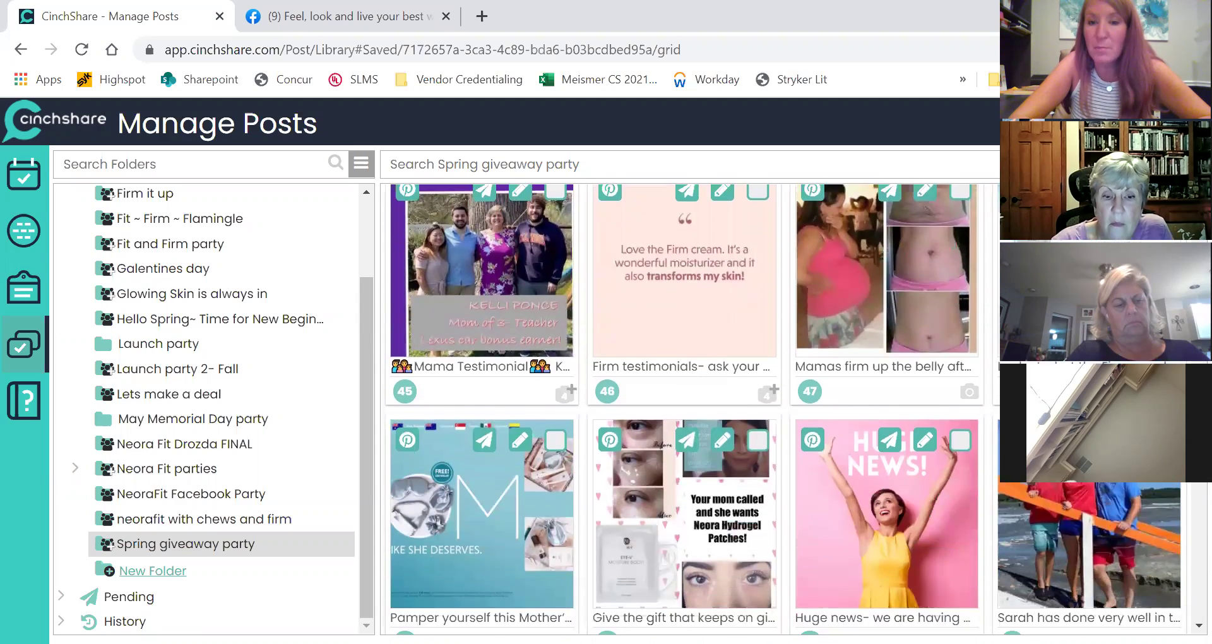
pyautogui.scroll(-10, 452, 440)
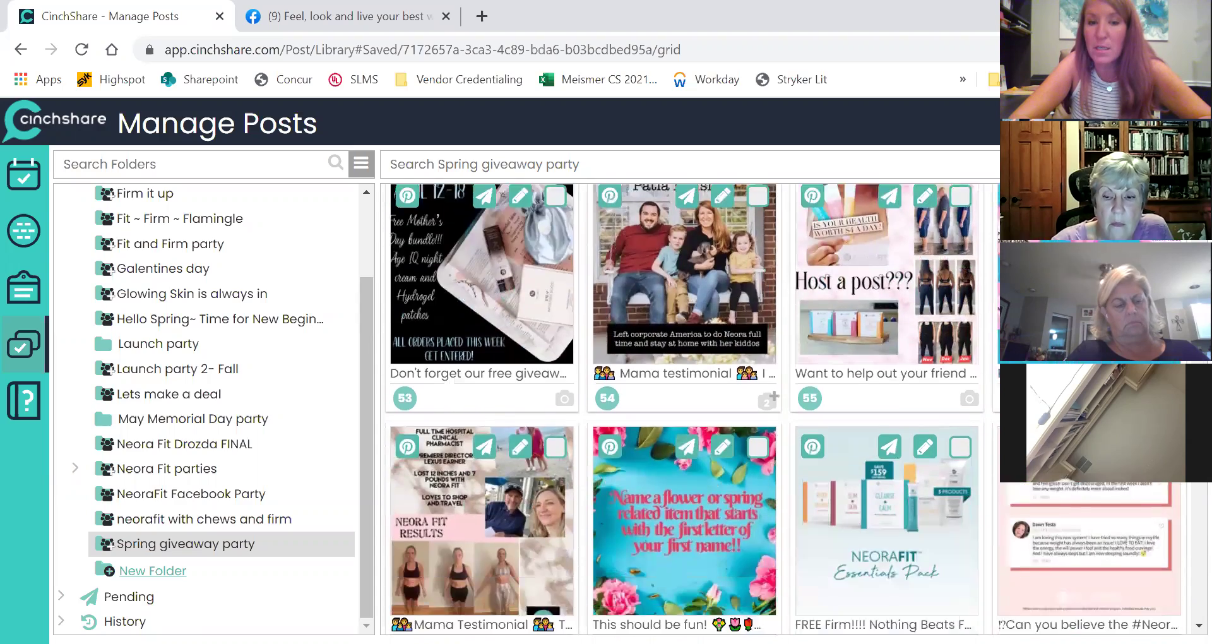
pyautogui.scroll(-10, 1186, 490)
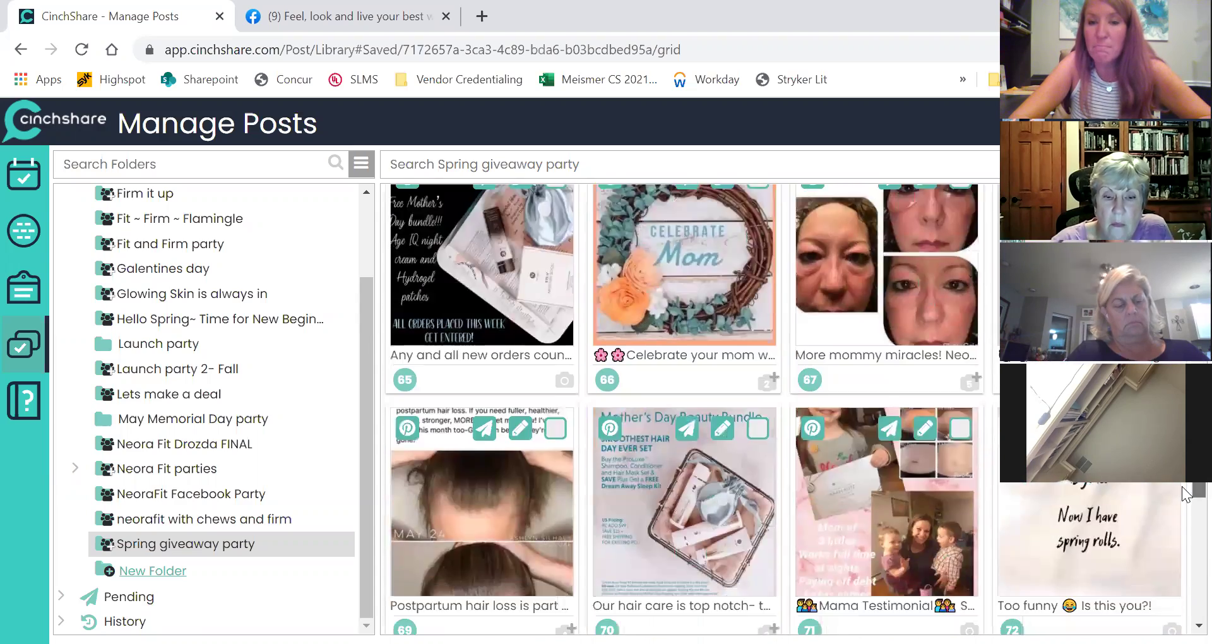
pyautogui.scroll(-10, 1186, 524)
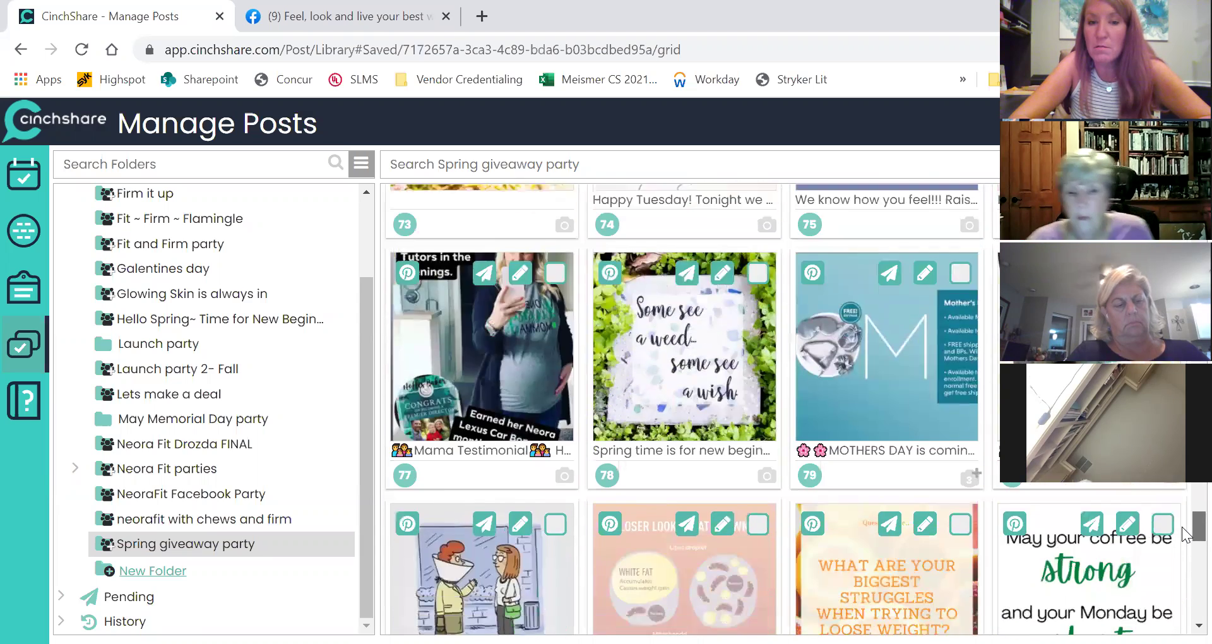
pyautogui.scroll(-1, 1187, 583)
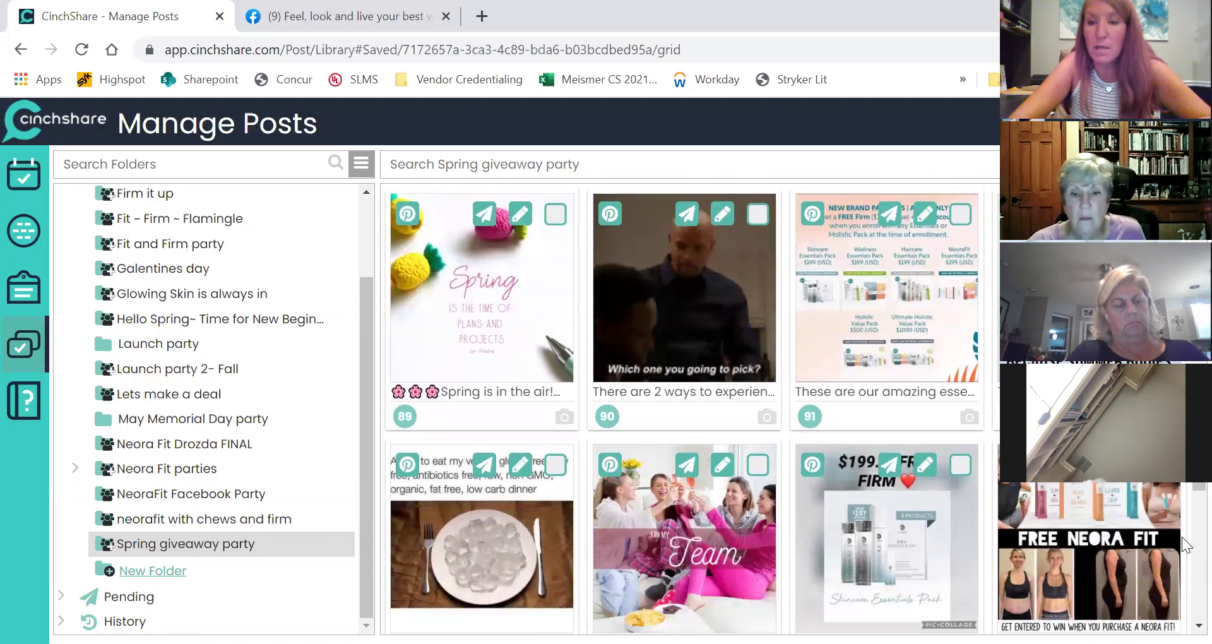
pyautogui.scroll(-3, 1187, 489)
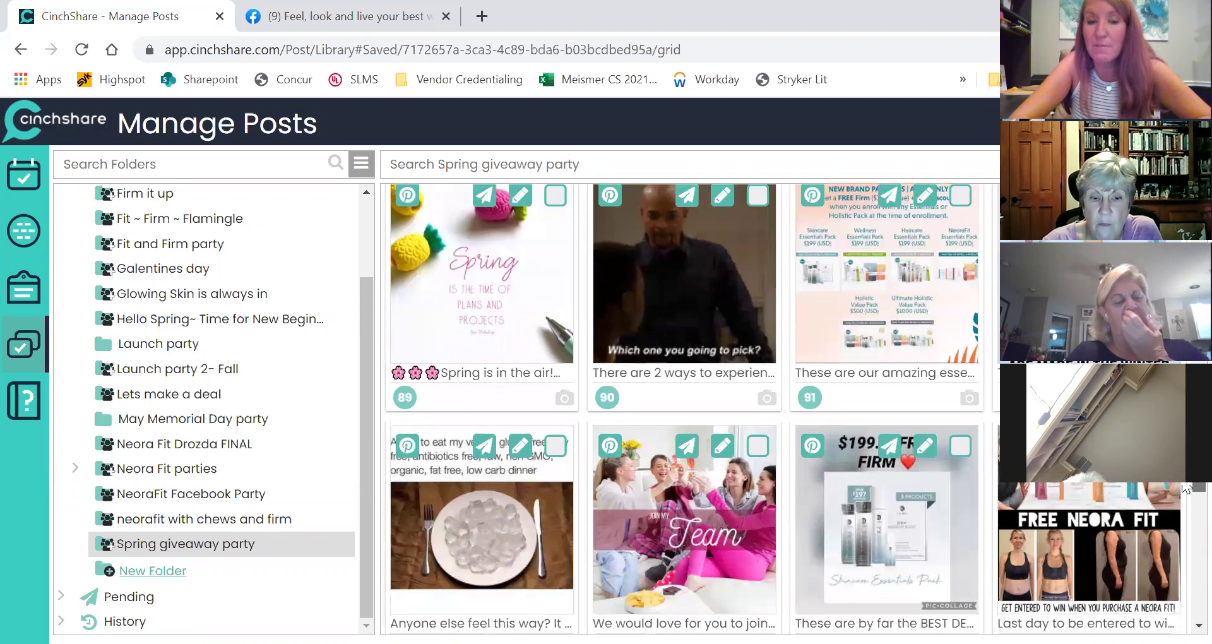
pyautogui.scroll(-3, 1186, 493)
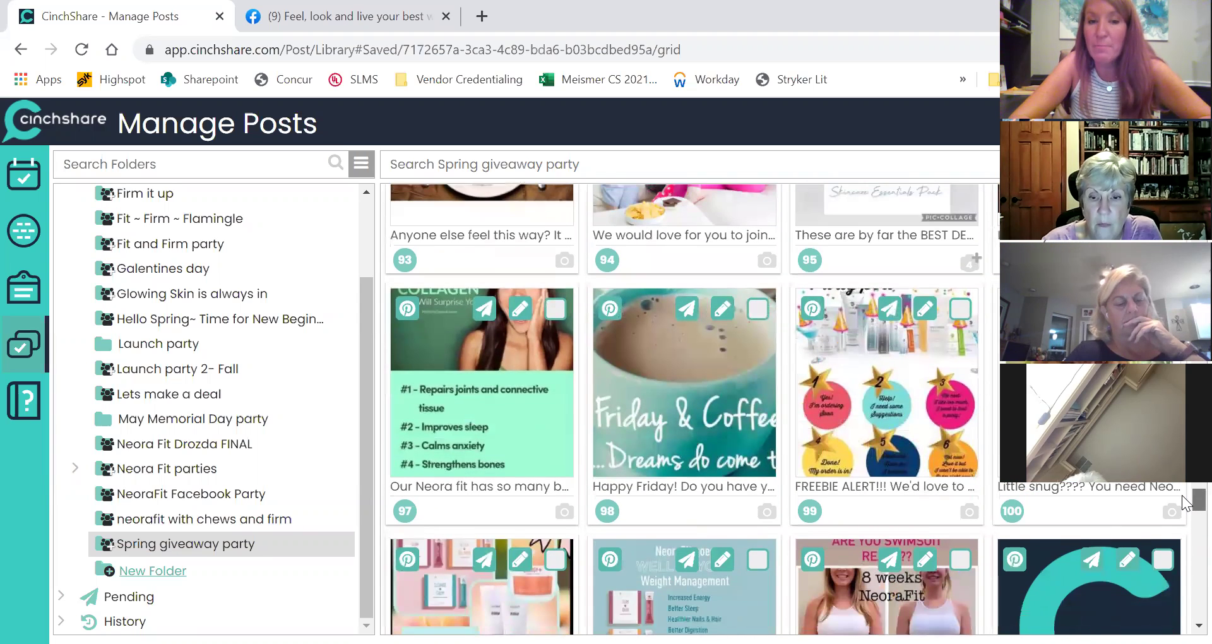
pyautogui.scroll(-3, 1182, 495)
pyautogui.scroll(4, 1182, 495)
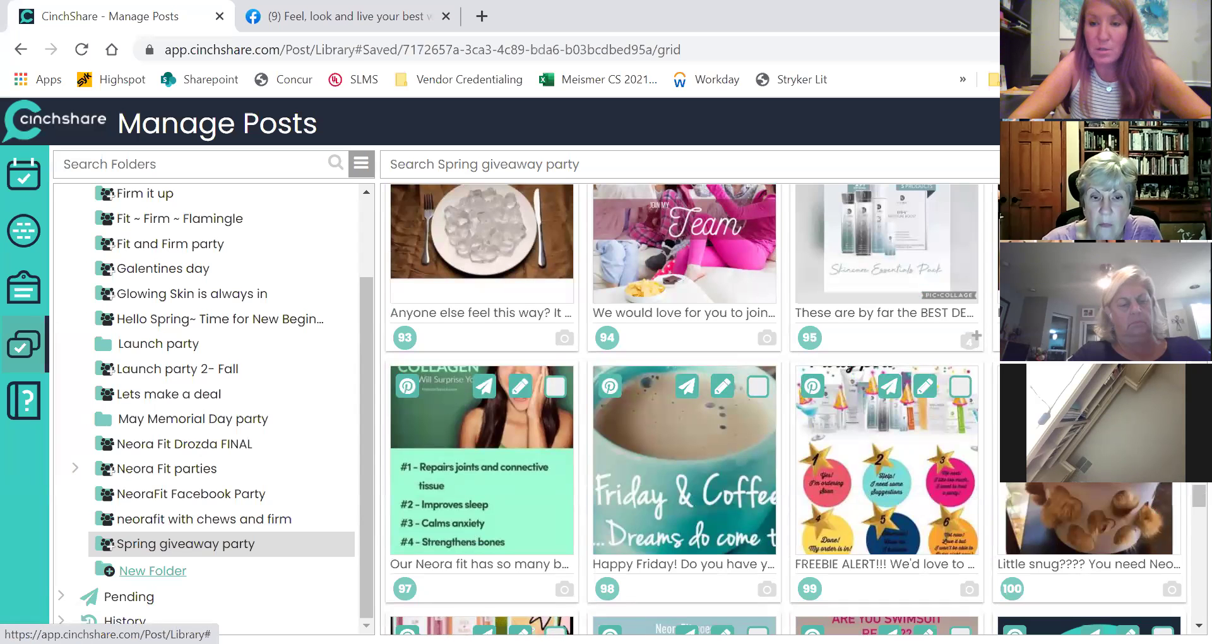
# Open the saved "Little snug????" post in the scheduler, check its contents, and return to the saved folders without scheduling it.
pyautogui.click(1092, 386)
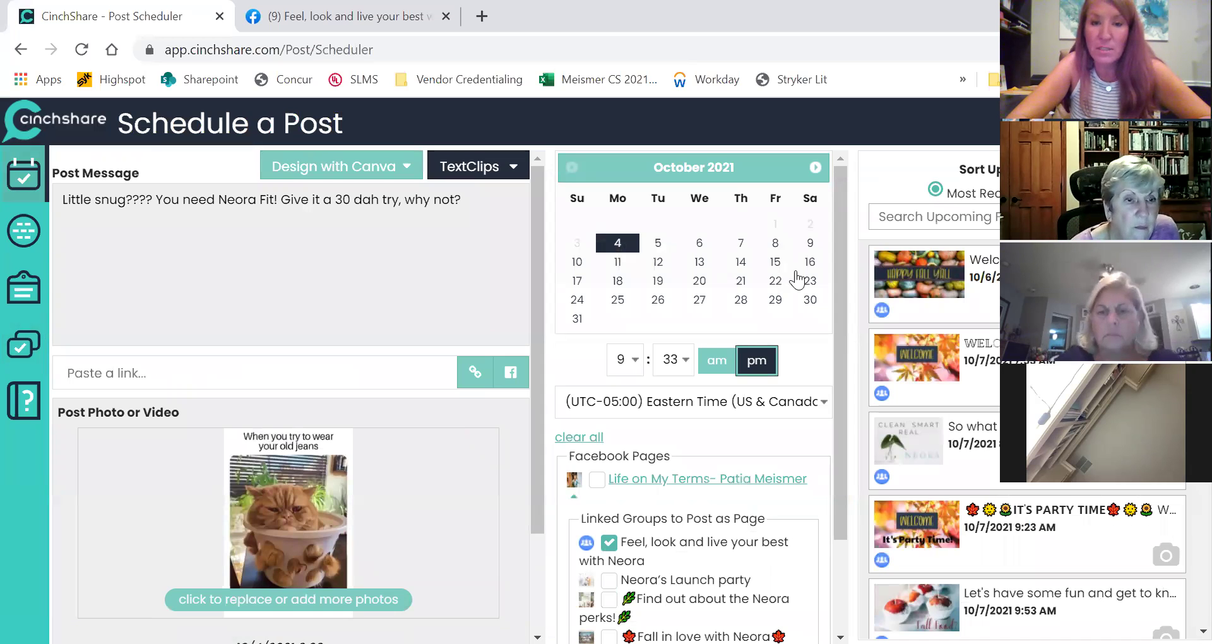
pyautogui.moveTo(539, 440); pyautogui.dragTo(552, 297)
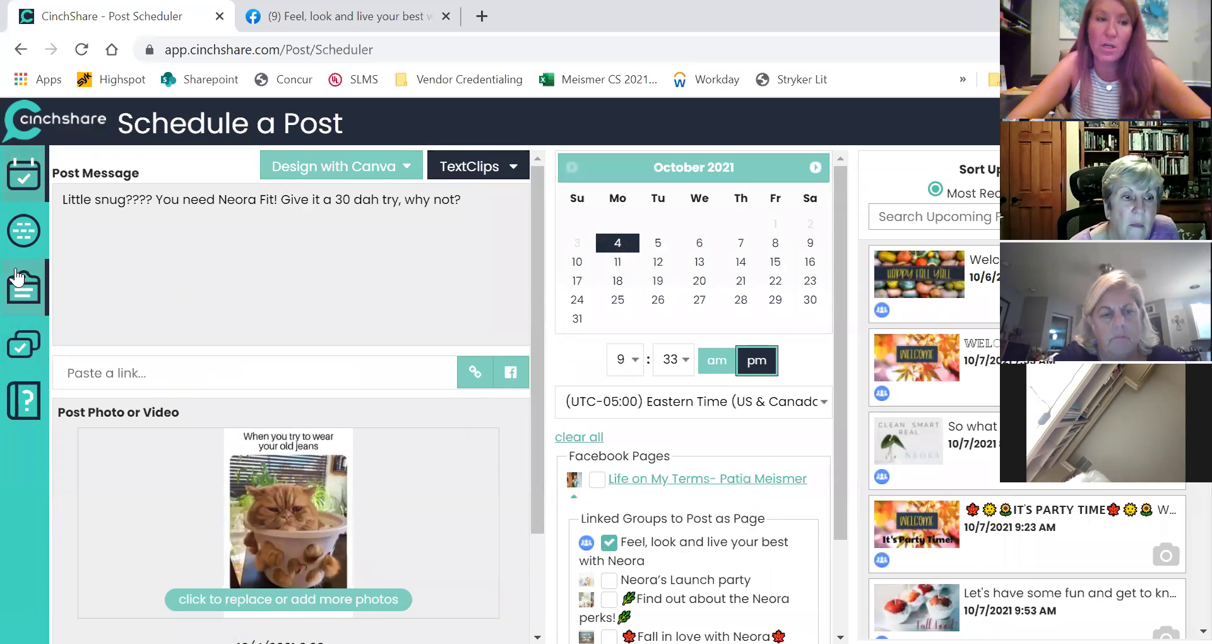
pyautogui.click(25, 345)
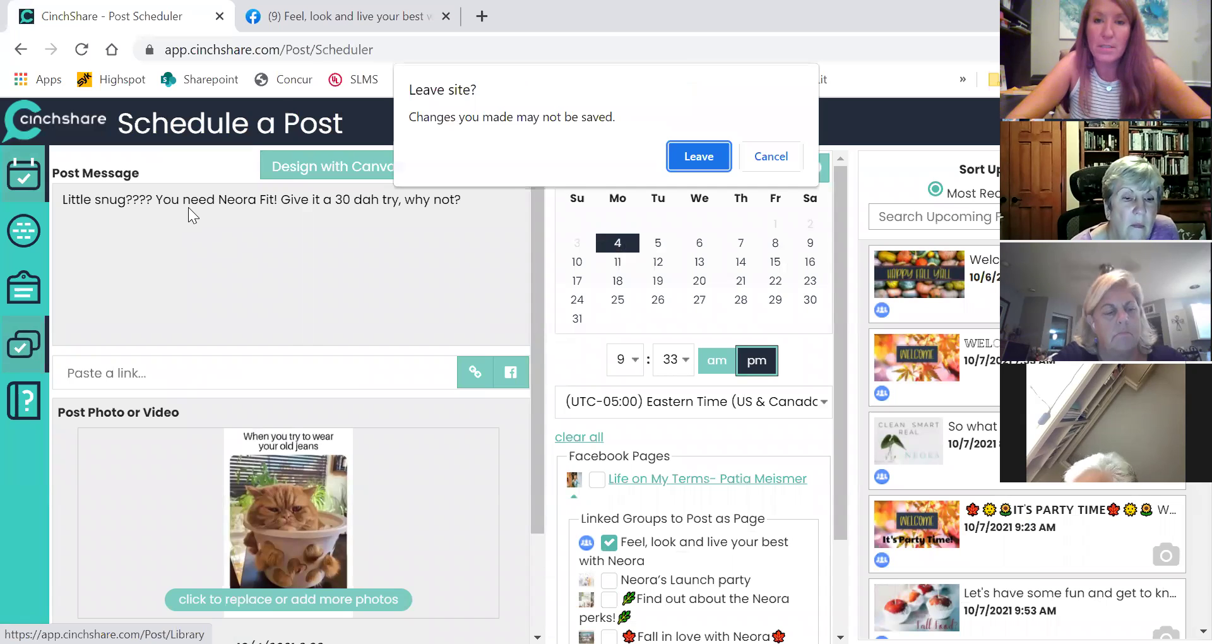
pyautogui.click(700, 156)
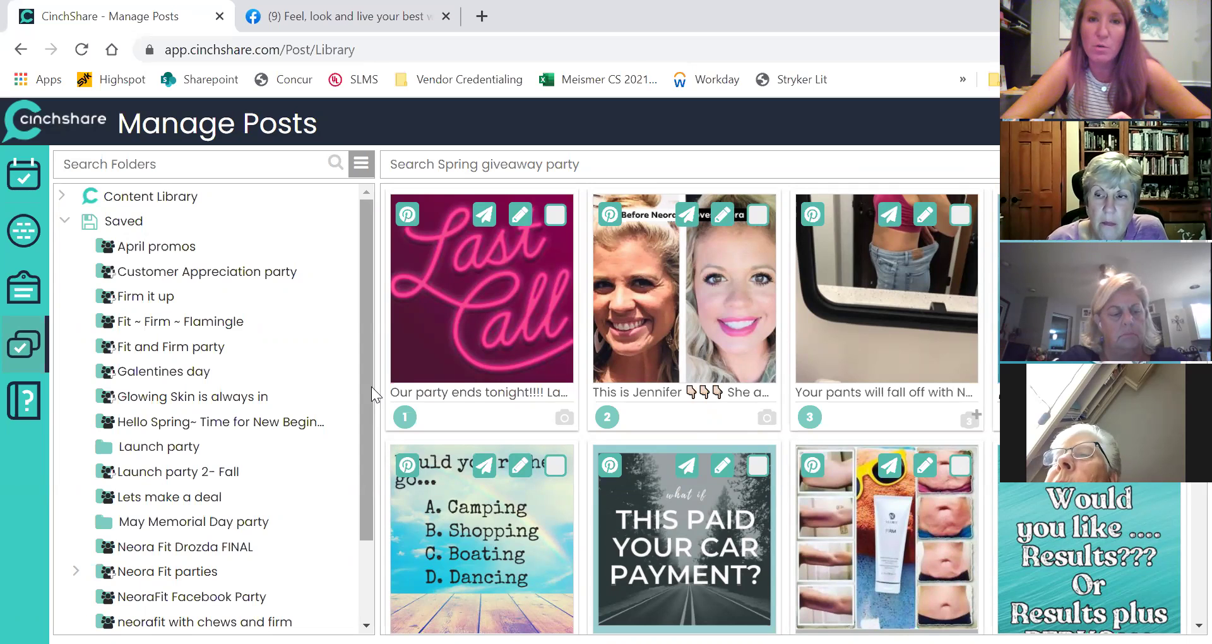
pyautogui.moveTo(370, 387); pyautogui.dragTo(386, 524)
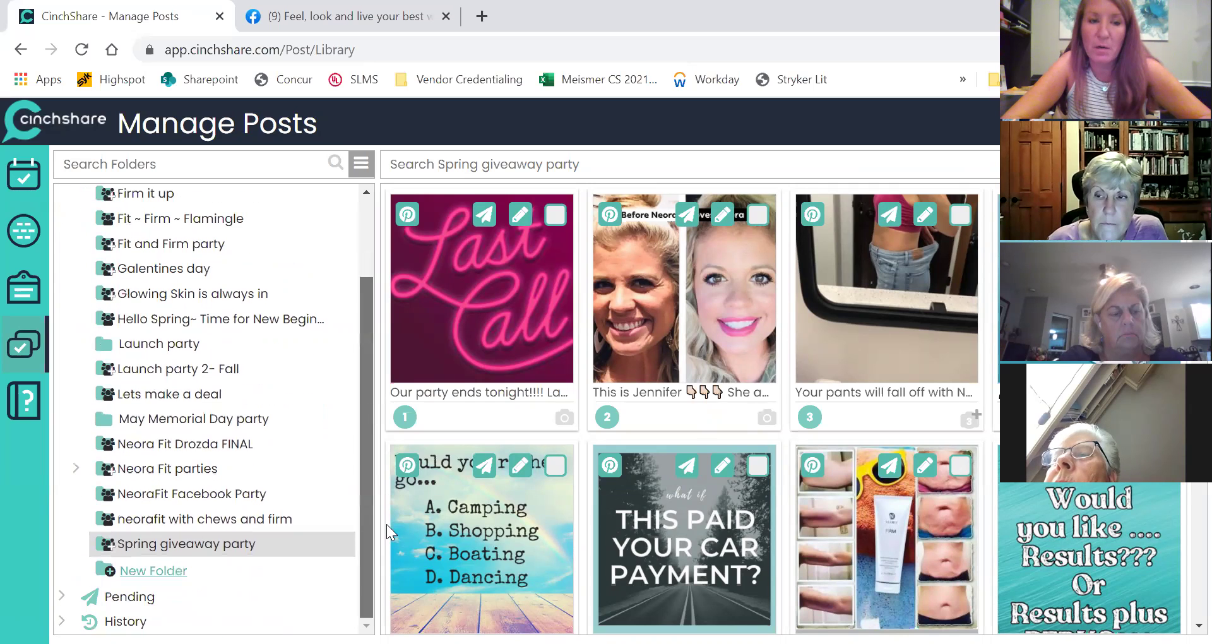
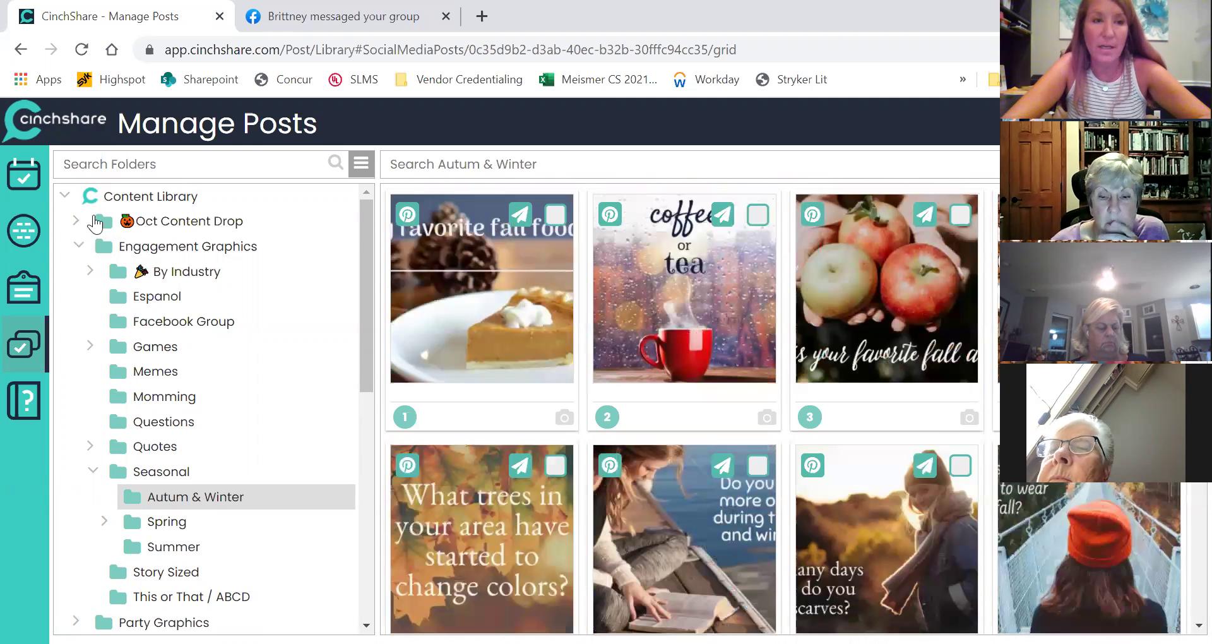
# Look through the subfolders of Oct Content Drop, search the folders for "skincare", and clear the folder search.
pyautogui.click(76, 221)
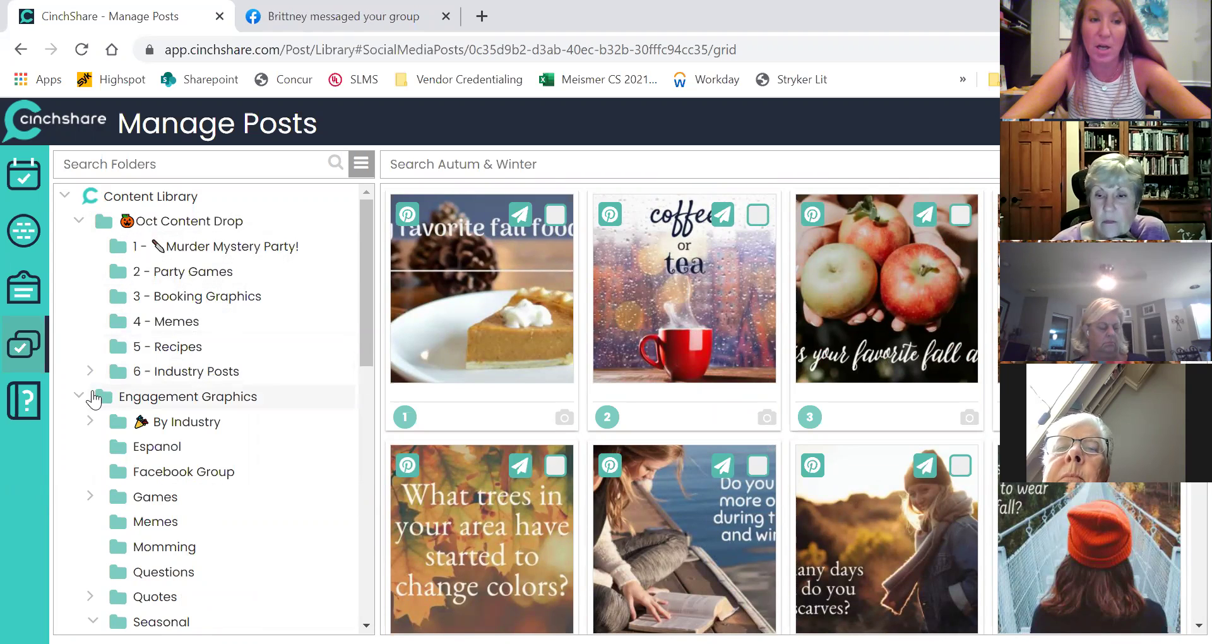
pyautogui.click(77, 222)
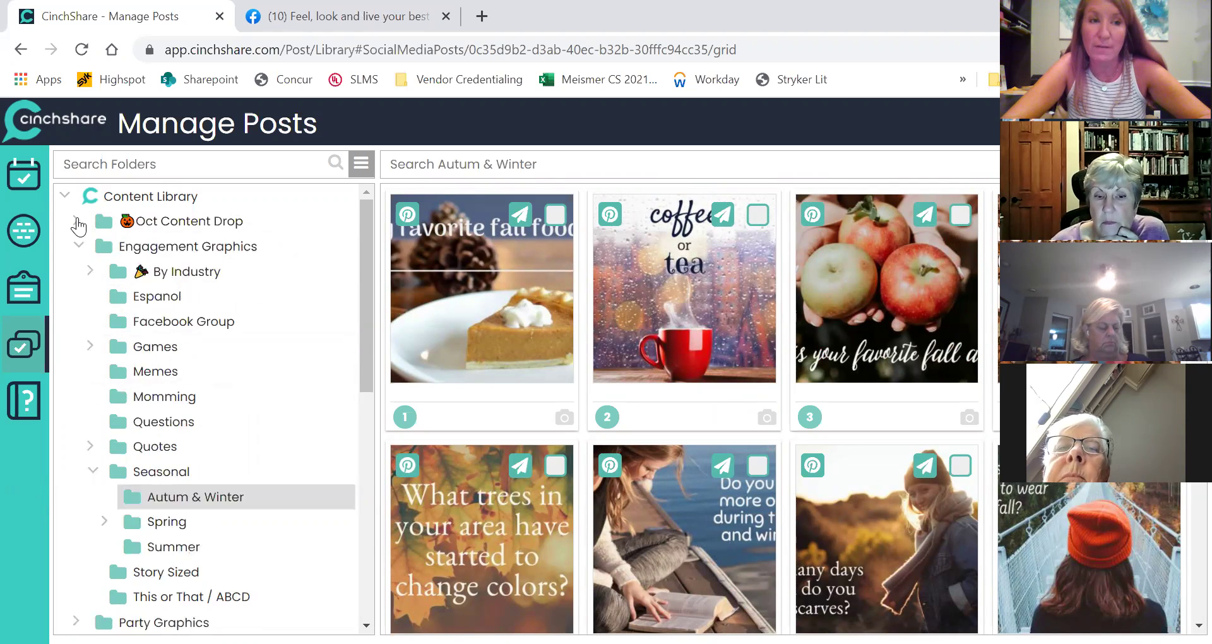
pyautogui.click(142, 163)
pyautogui.write('skincare')
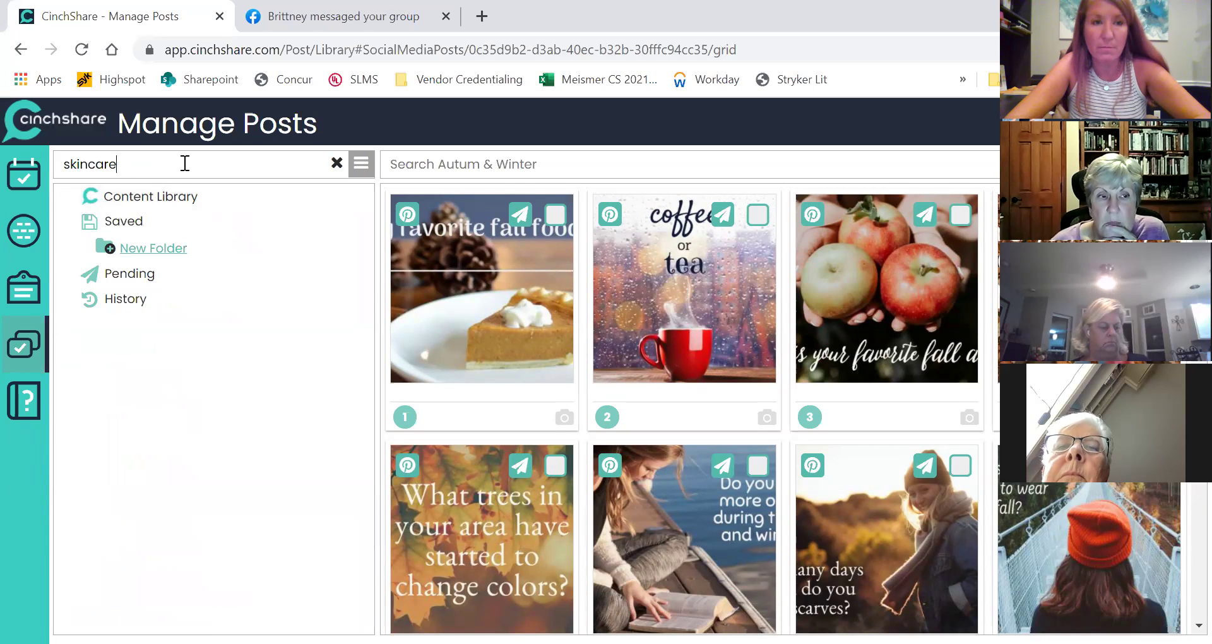
pyautogui.click(458, 162)
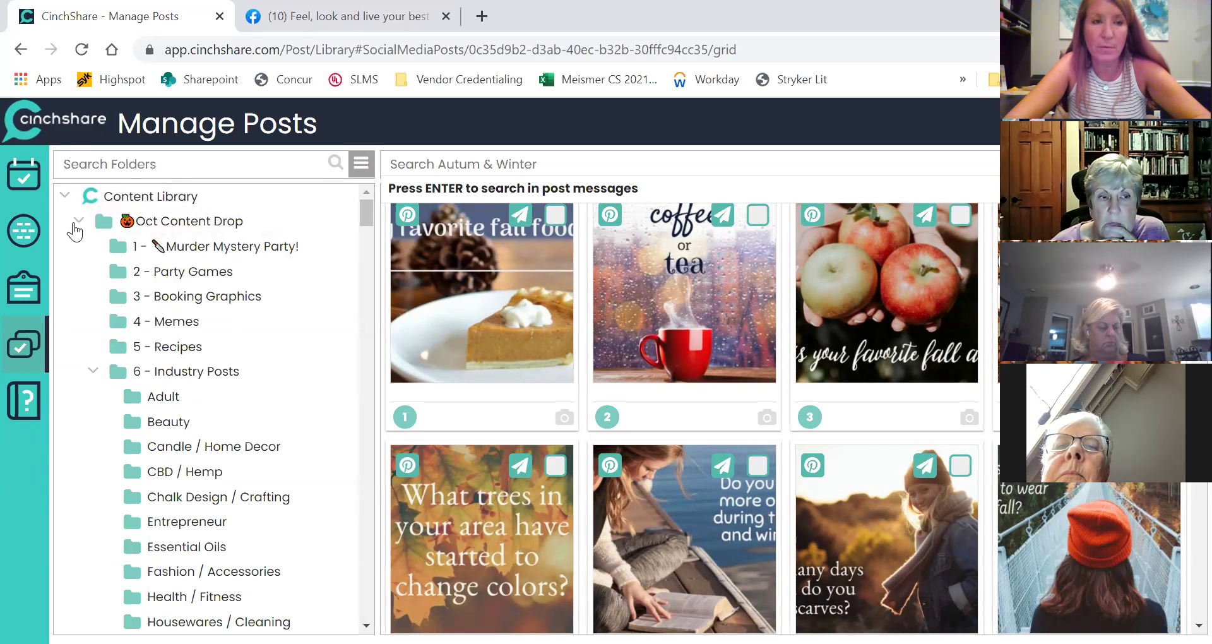
# Search the posts of the entire Content Library for "skincare" and browse the matching graphics.
pyautogui.click(78, 220)
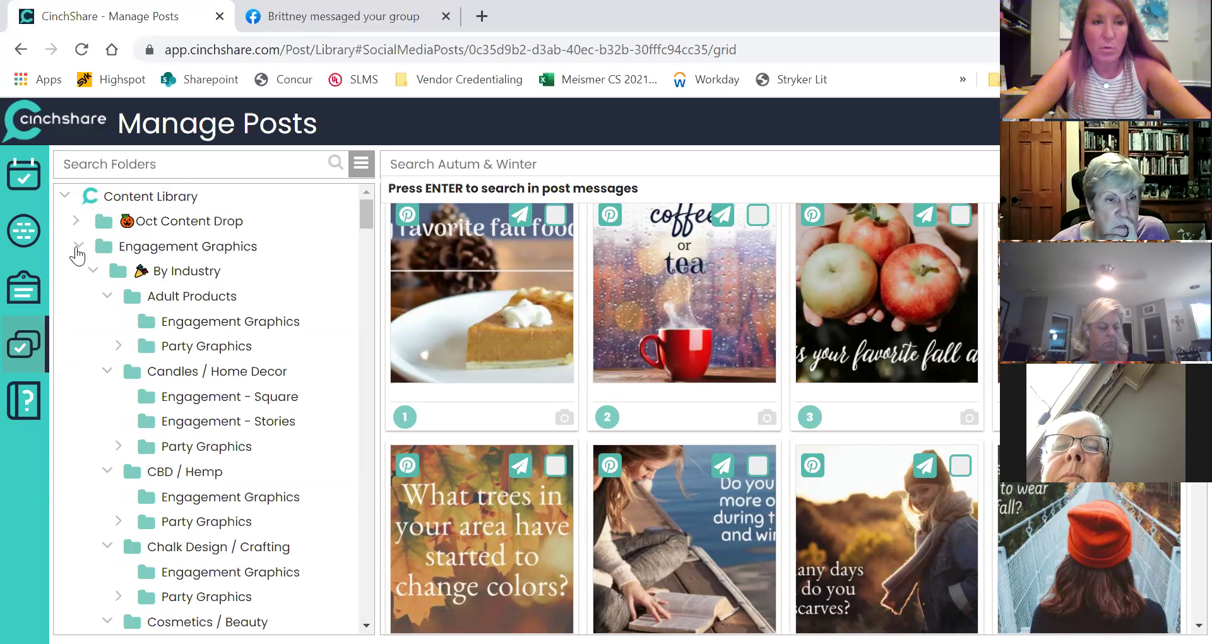
pyautogui.click(79, 247)
pyautogui.click(136, 197)
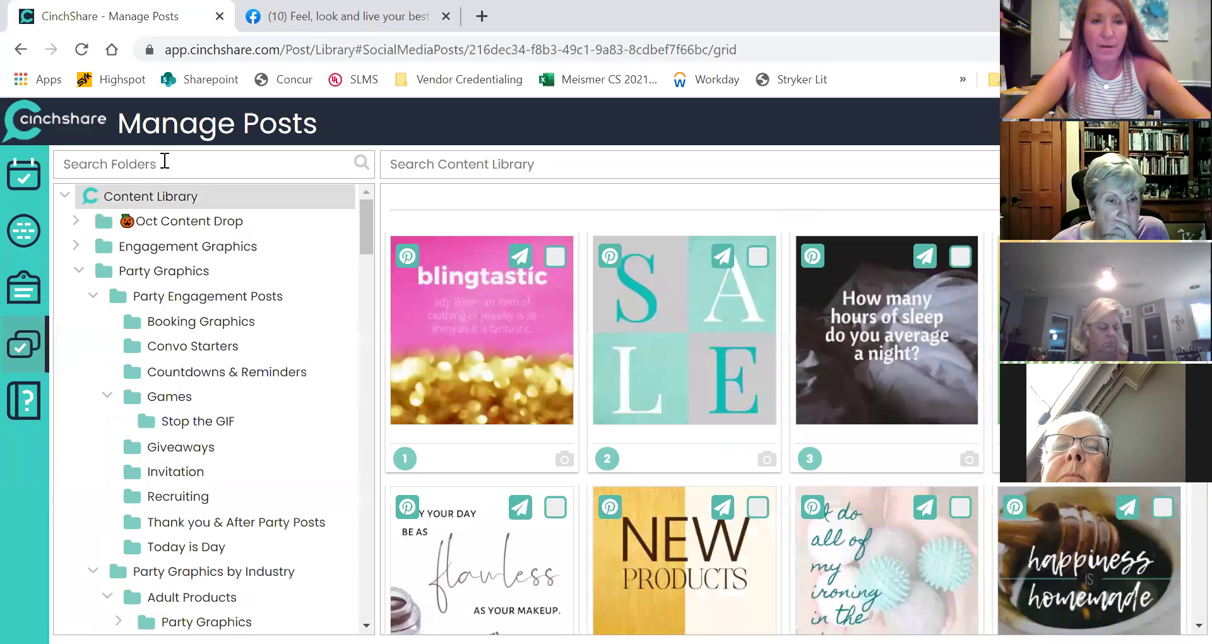
pyautogui.click(476, 158)
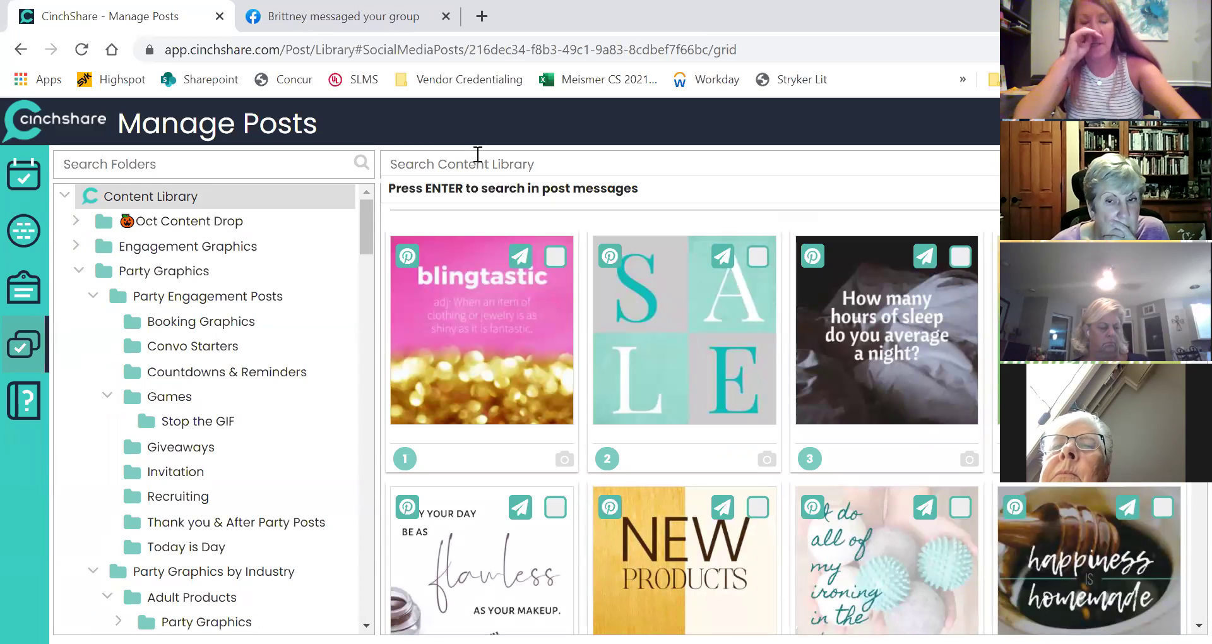
pyautogui.write('skincare')
pyautogui.press('Return')
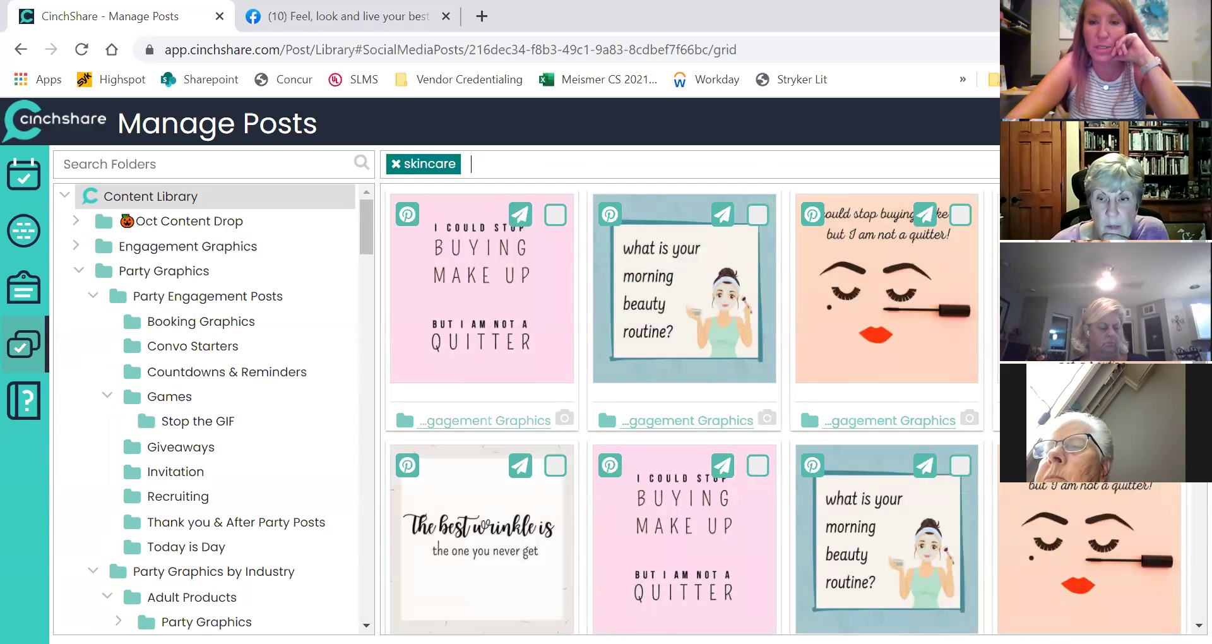
pyautogui.scroll(-5, 808, 336)
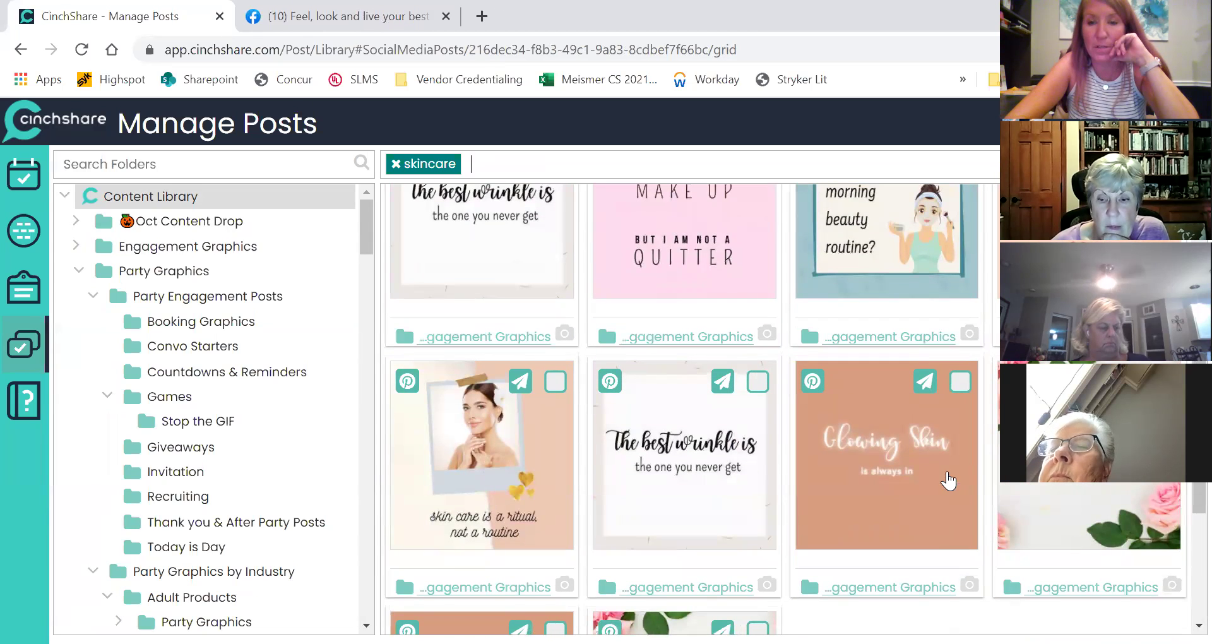
pyautogui.scroll(-4, 808, 568)
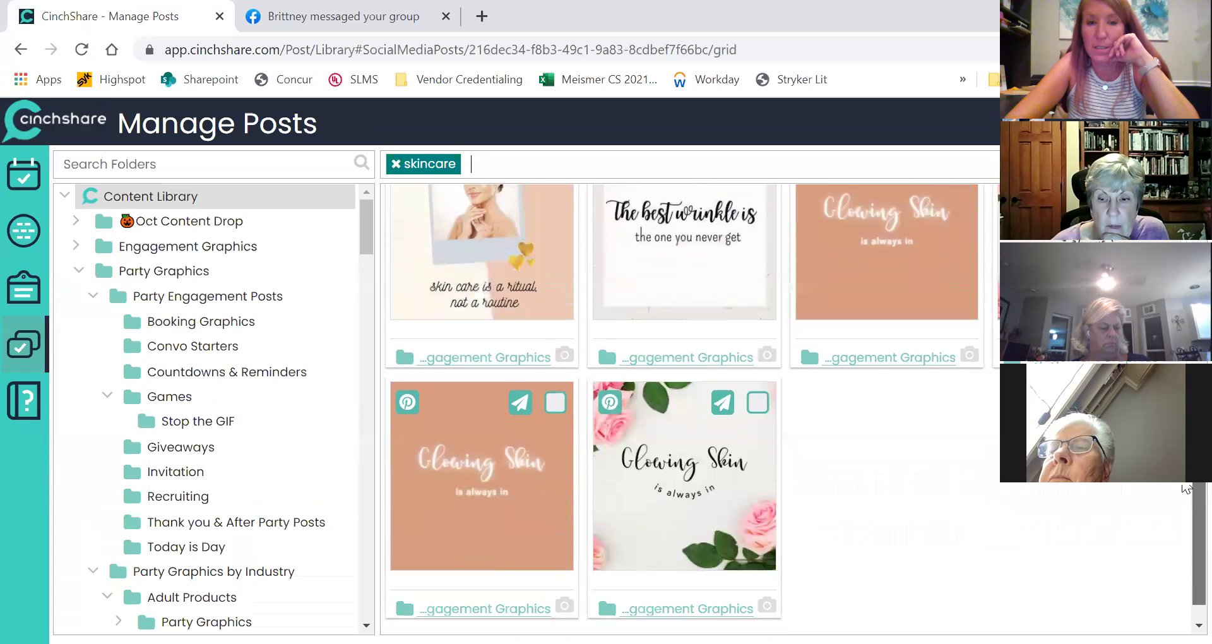
pyautogui.scroll(5, 808, 192)
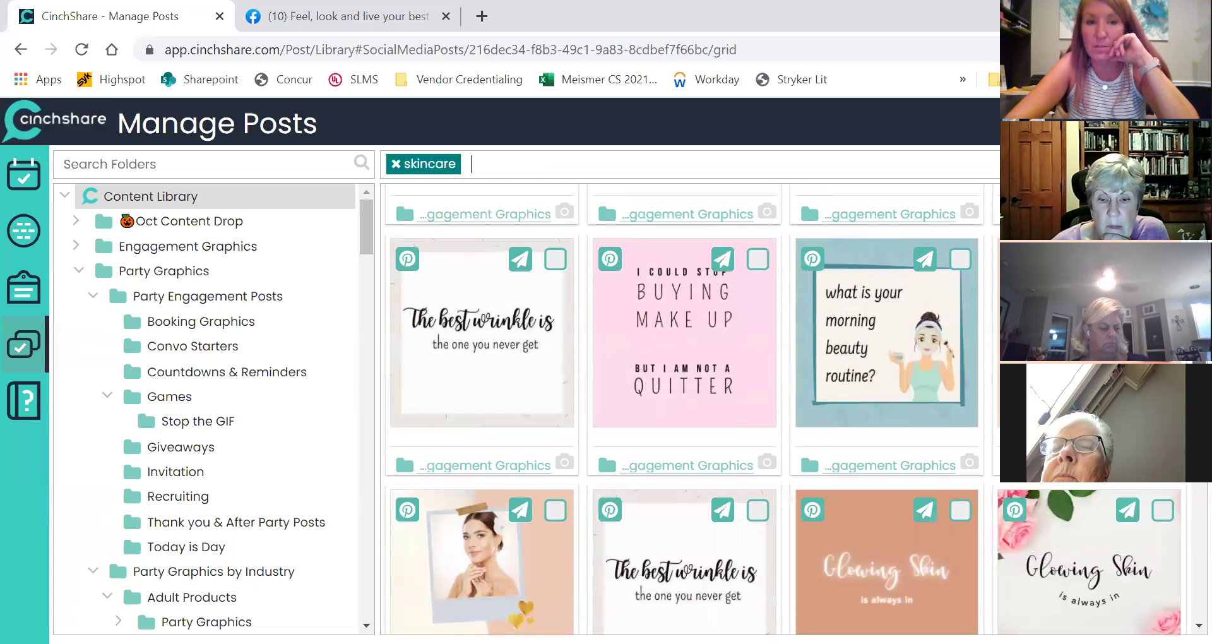
pyautogui.scroll(-5, 808, 253)
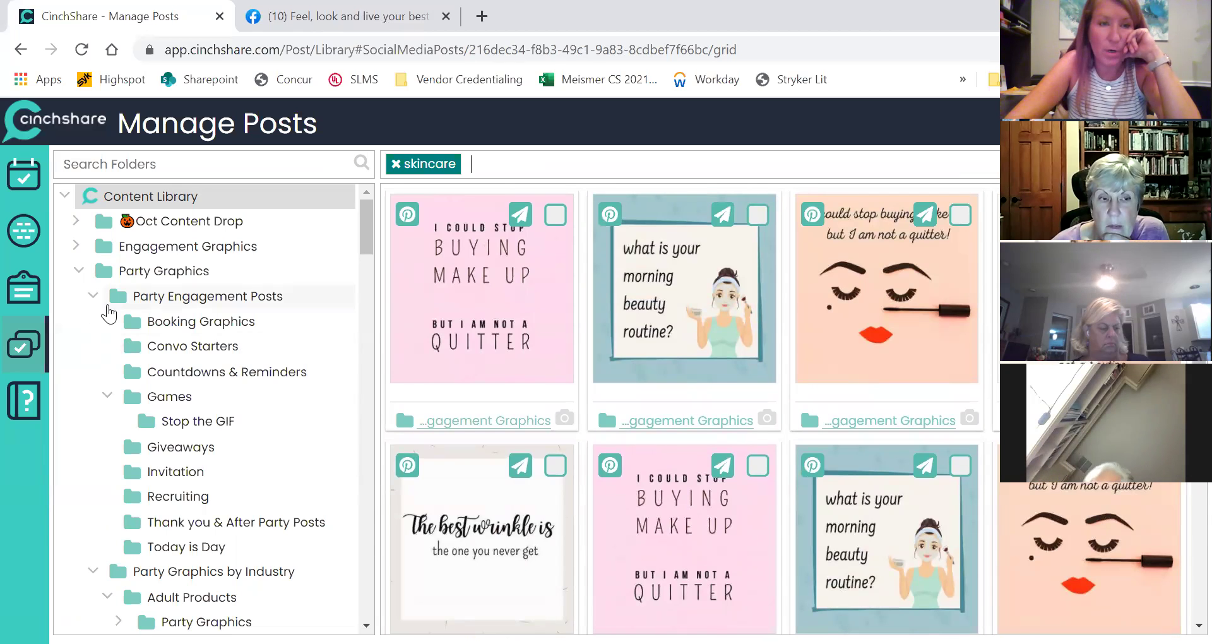
# Browse the party Games graphics, the Black & White set under Cosmetics / Beauty, and the Pink set under Entrepreneur.
pyautogui.click(189, 398)
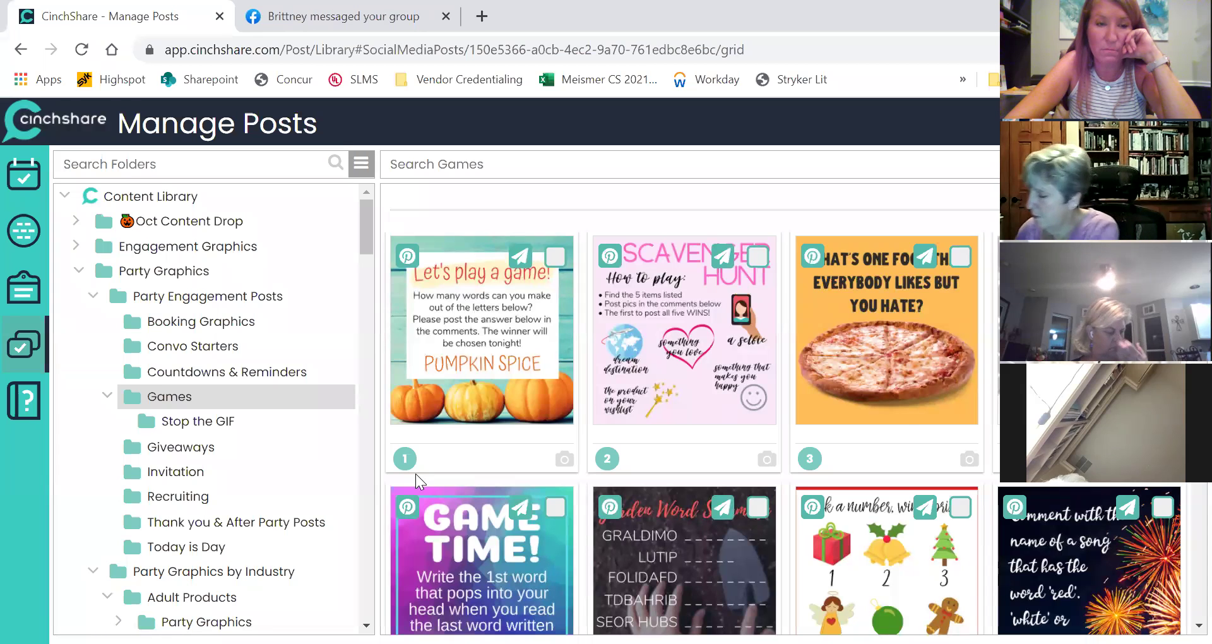
pyautogui.click(93, 296)
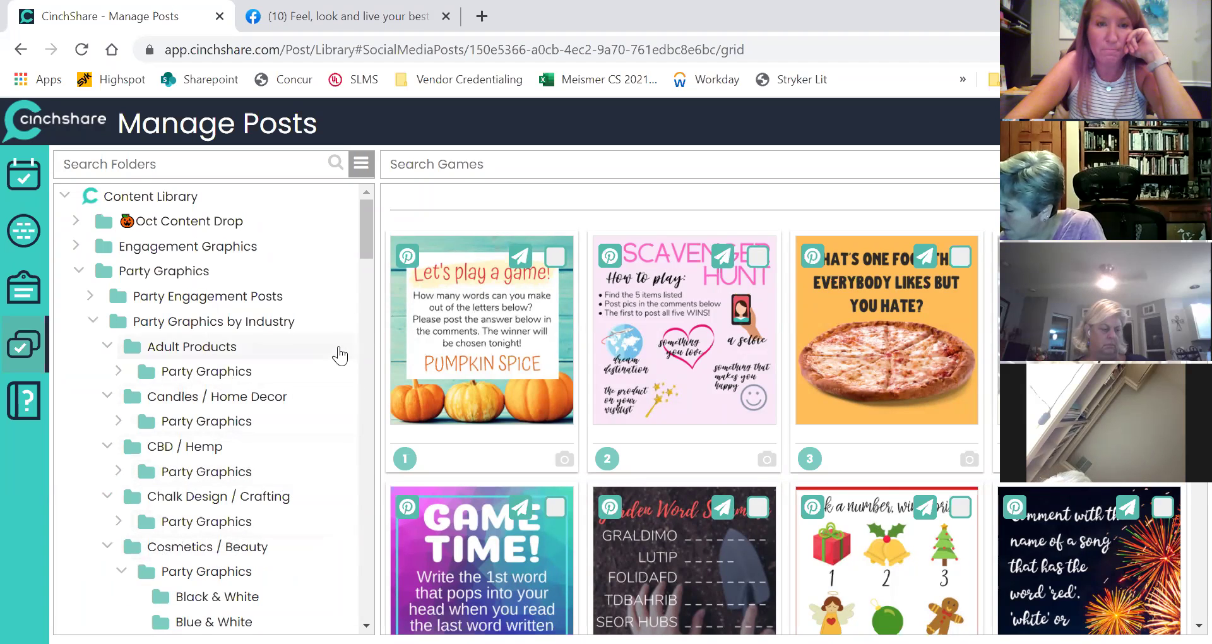
pyautogui.moveTo(369, 217); pyautogui.dragTo(377, 252)
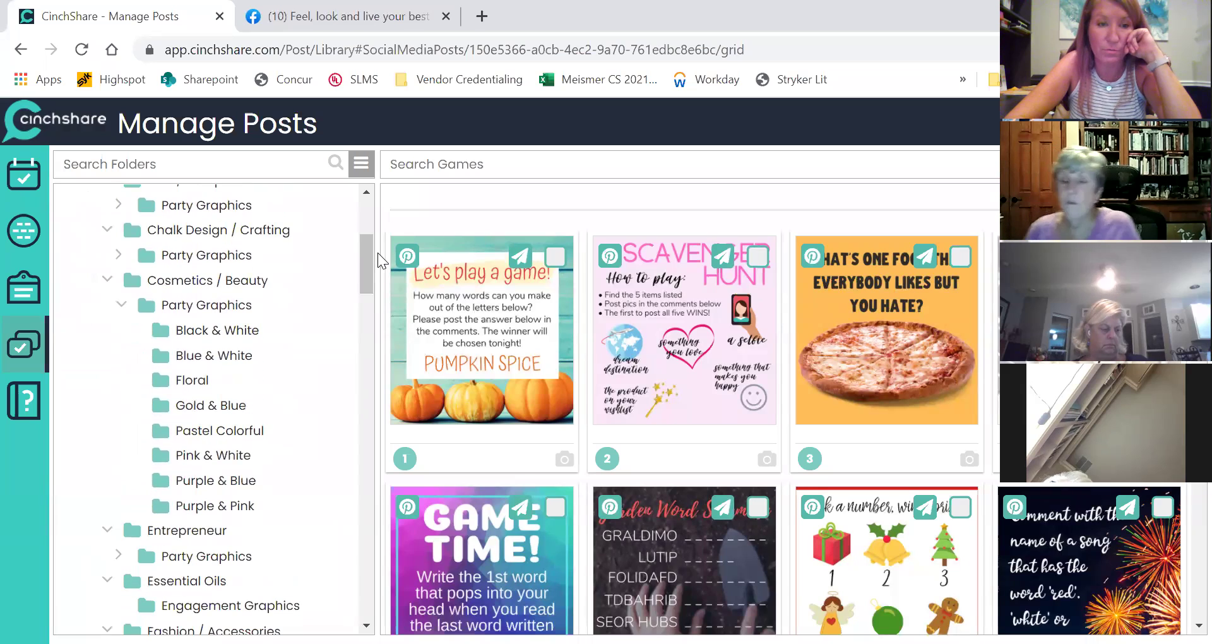
pyautogui.click(218, 331)
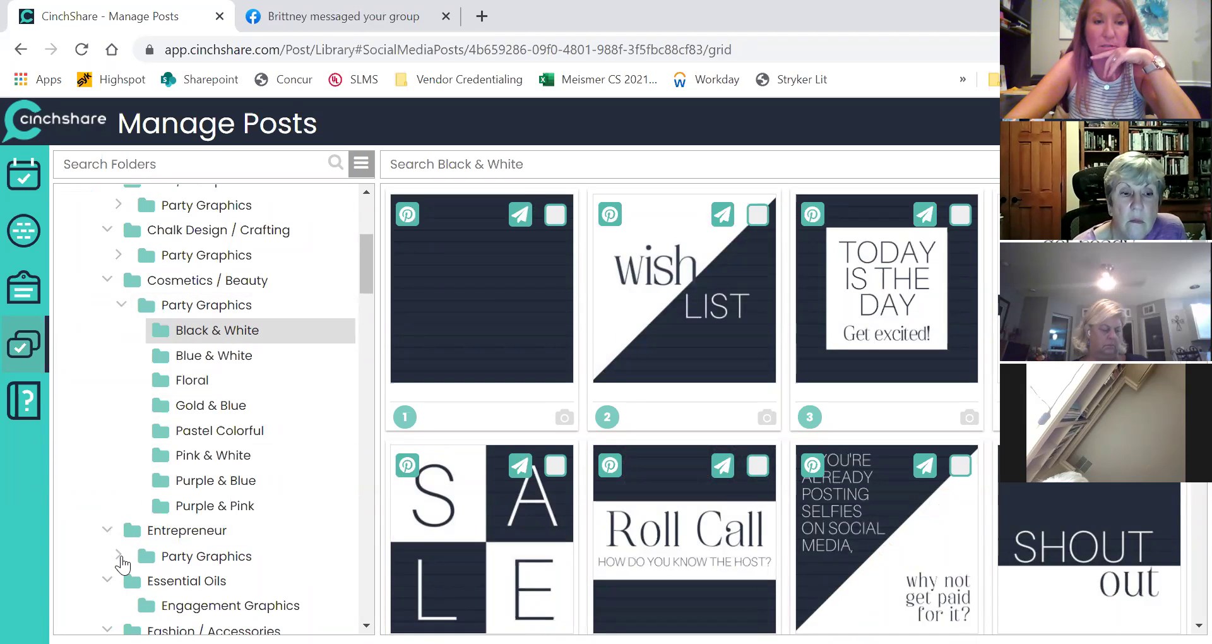
pyautogui.click(118, 556)
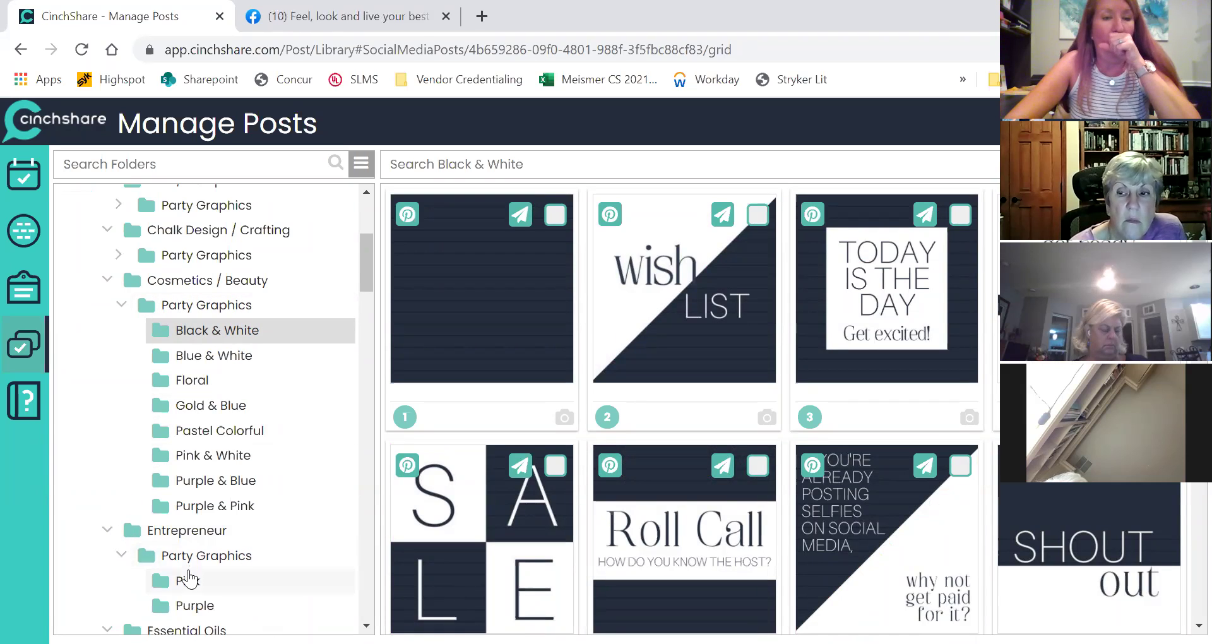
pyautogui.click(189, 586)
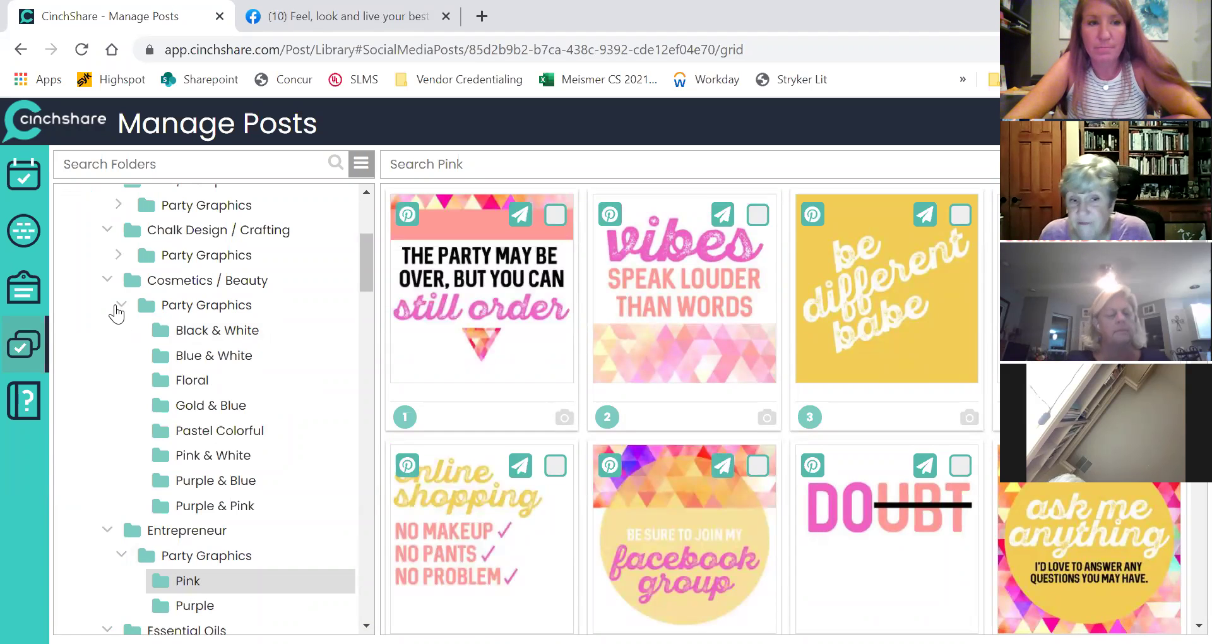
# Collapse the Cosmetics / Beauty folder and the entire Content Library and Saved folder trees.
pyautogui.click(107, 279)
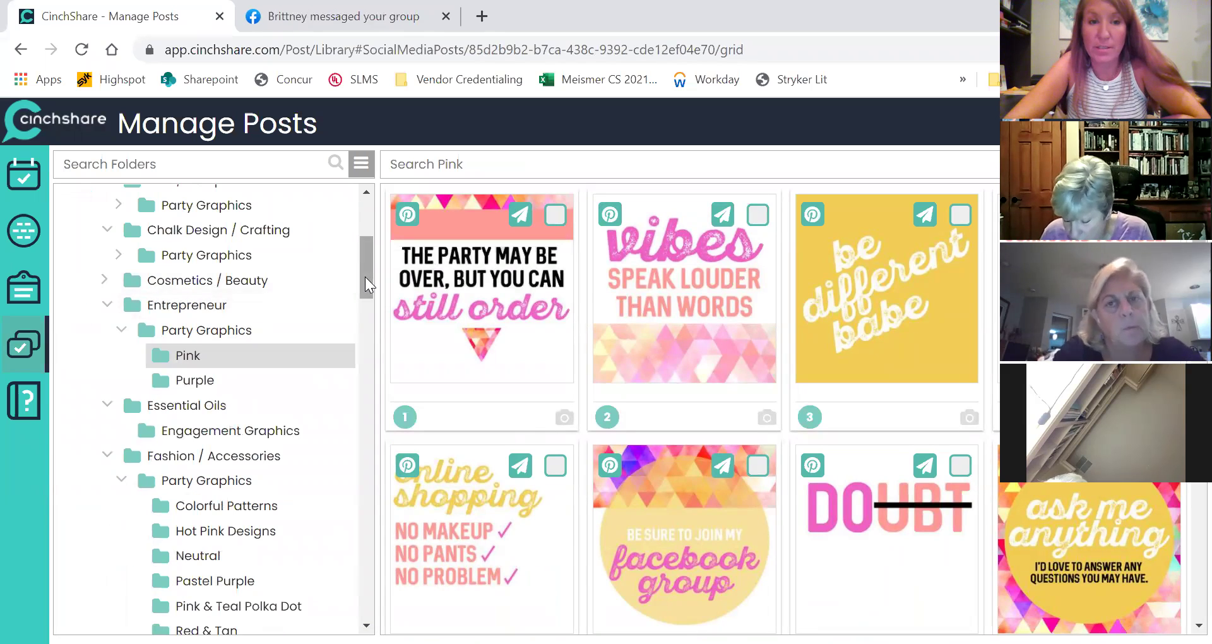
pyautogui.moveTo(365, 276); pyautogui.dragTo(360, 187)
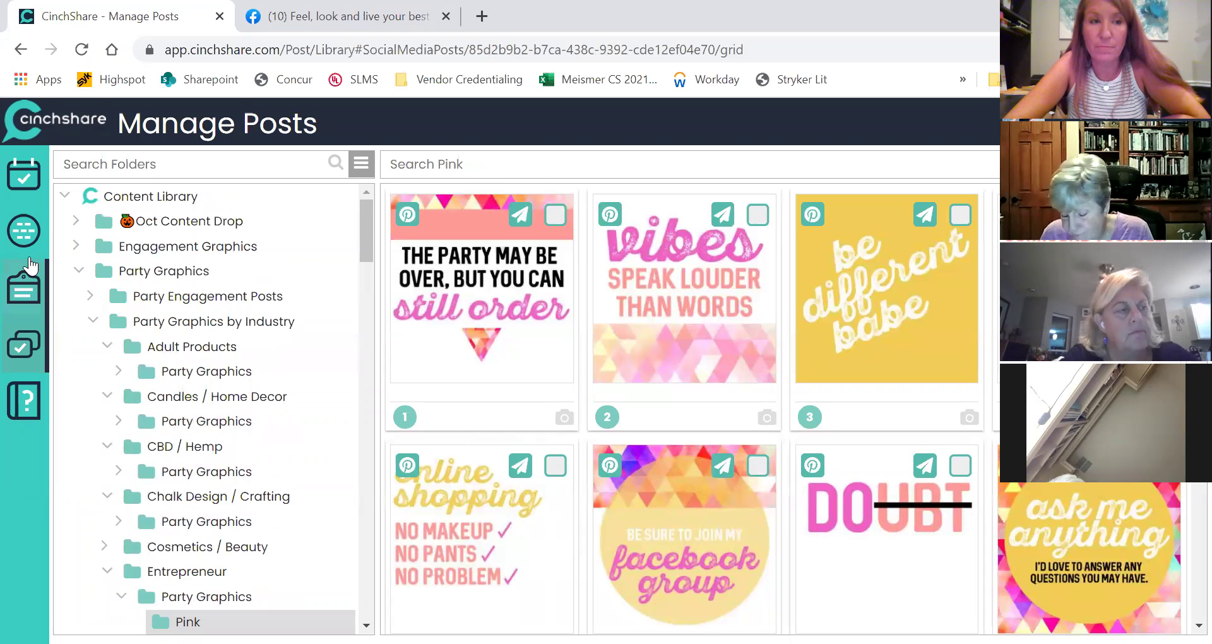
pyautogui.click(63, 196)
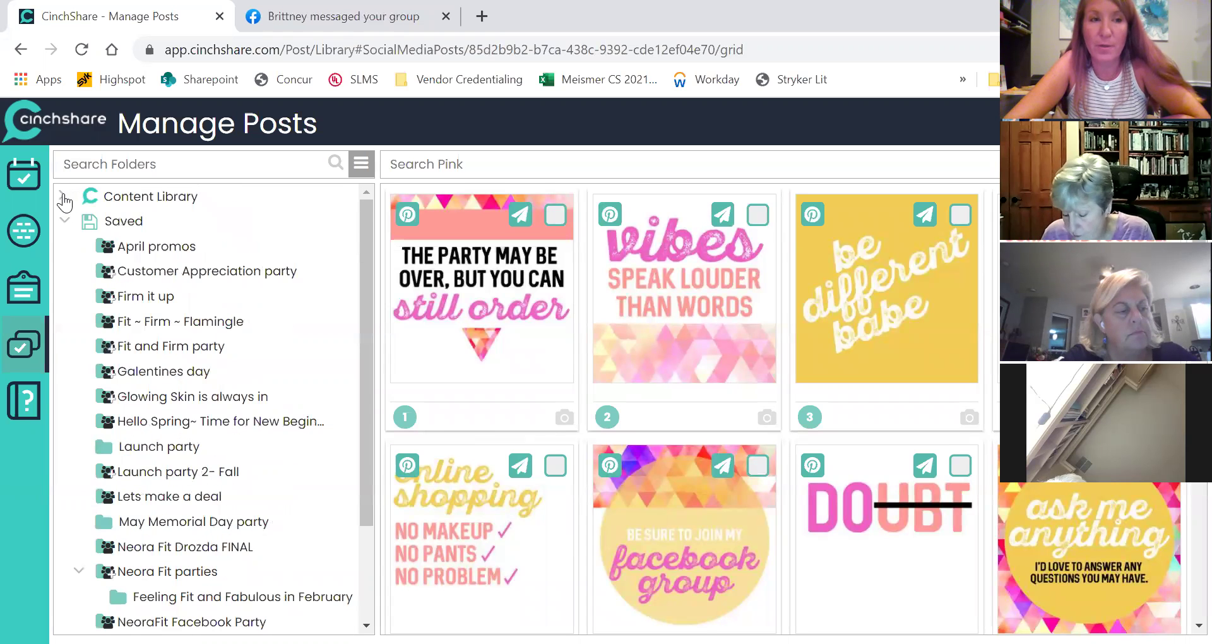
pyautogui.click(64, 220)
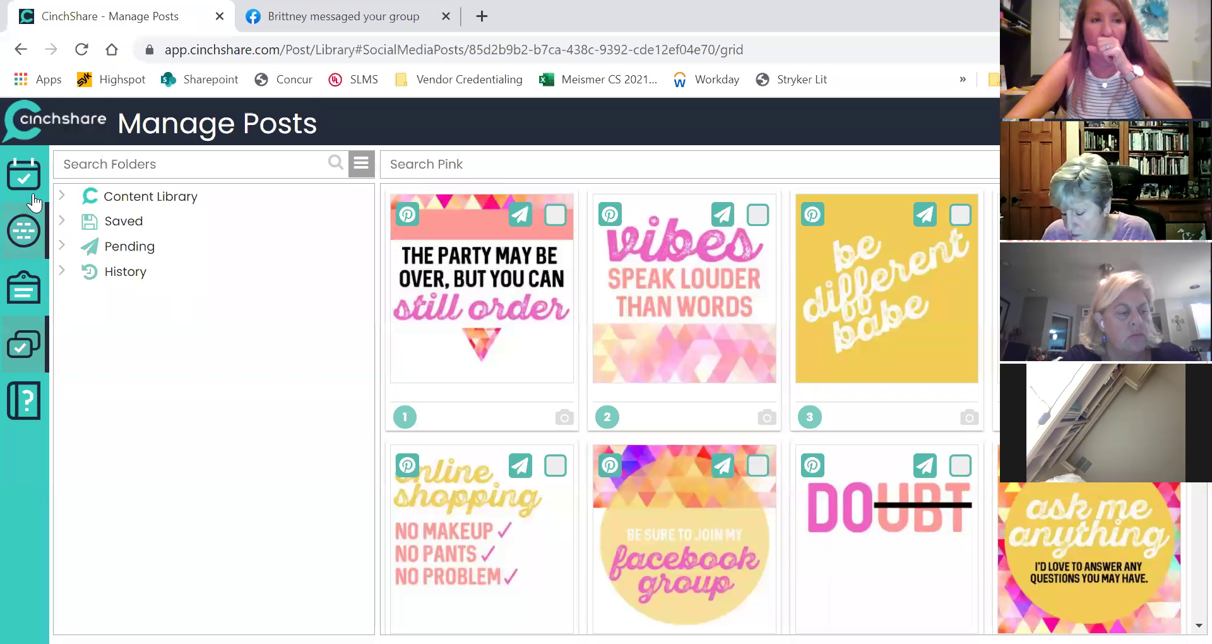
# Review the My TextClips, My Networks and Schedule a Post pages, and return to Manage Posts.
pyautogui.click(30, 287)
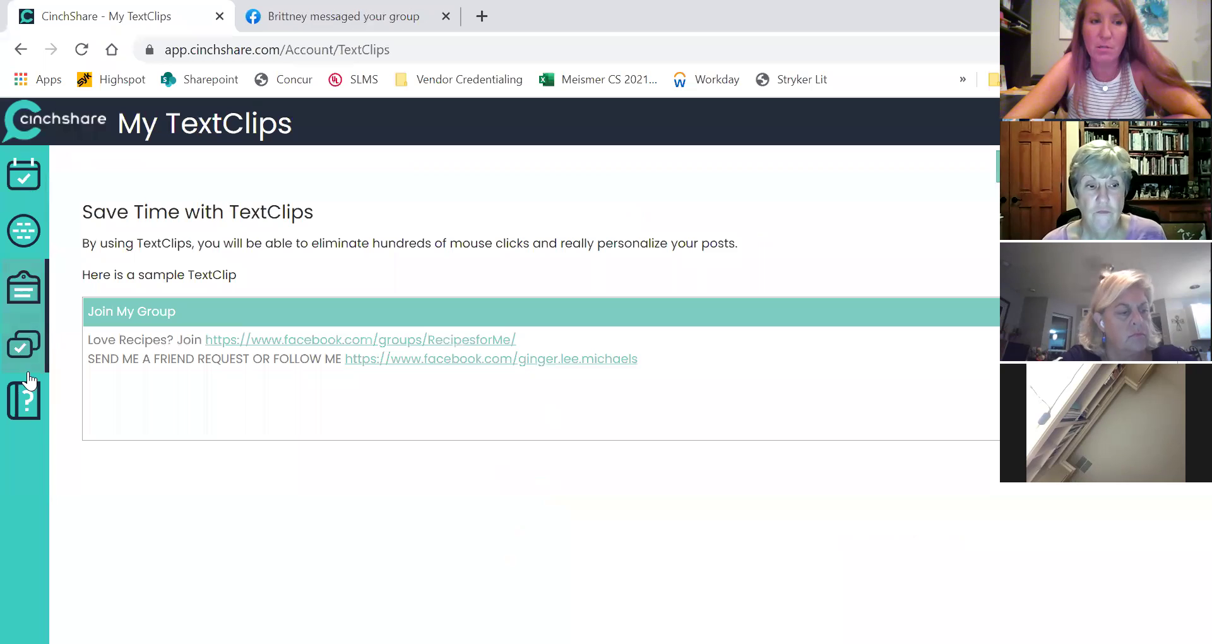
pyautogui.click(25, 235)
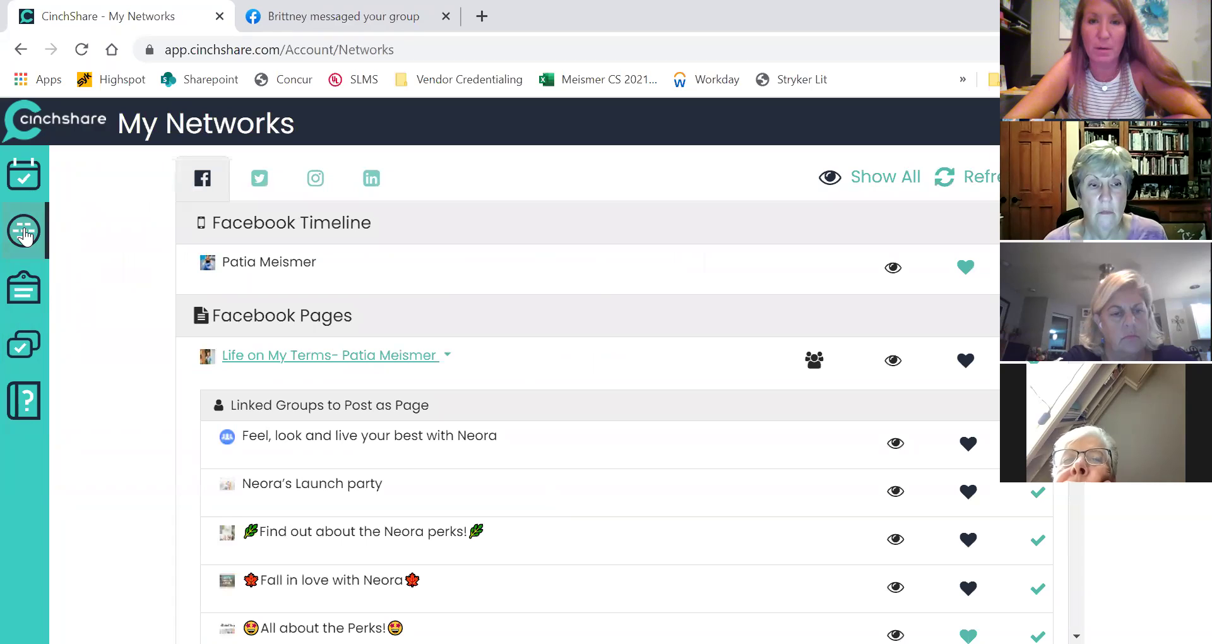
pyautogui.click(34, 182)
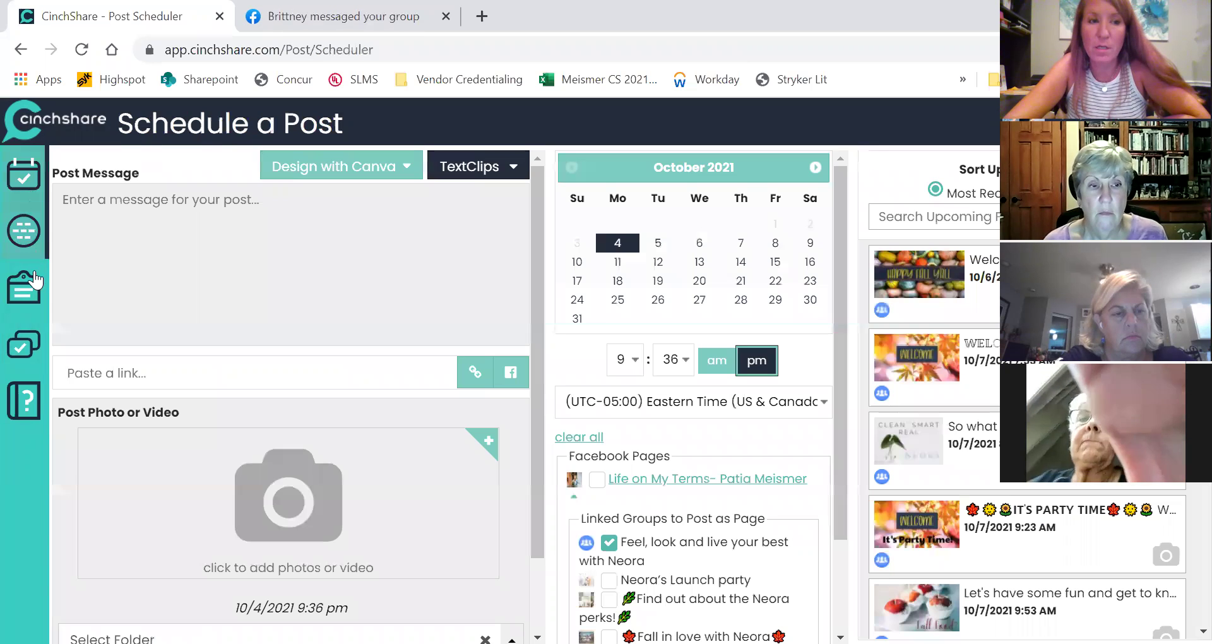
pyautogui.click(29, 341)
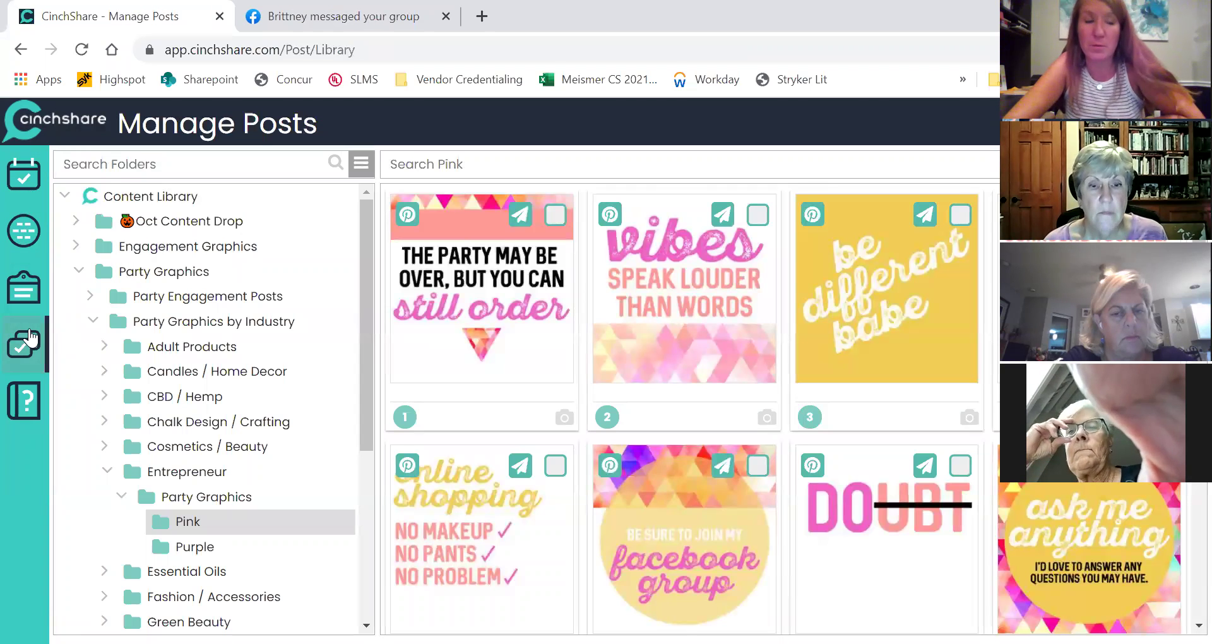
# Collapse the Content Library and open the saved Fit ~ Firm ~ Flamingle folder to view its posts.
pyautogui.click(63, 195)
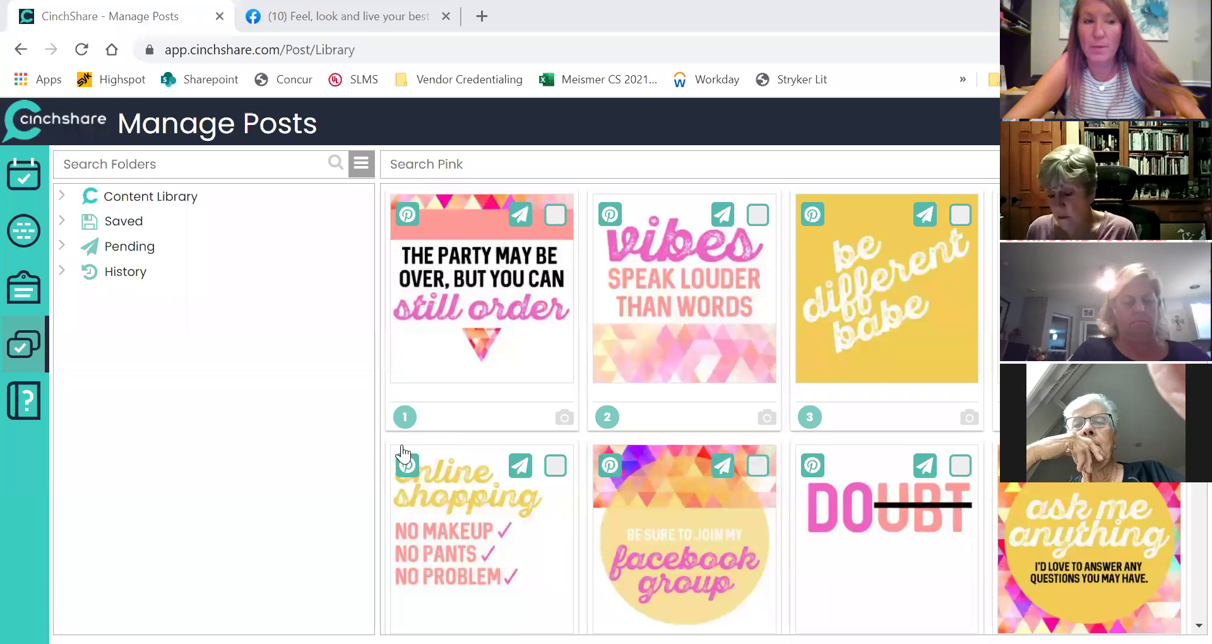
pyautogui.click(63, 222)
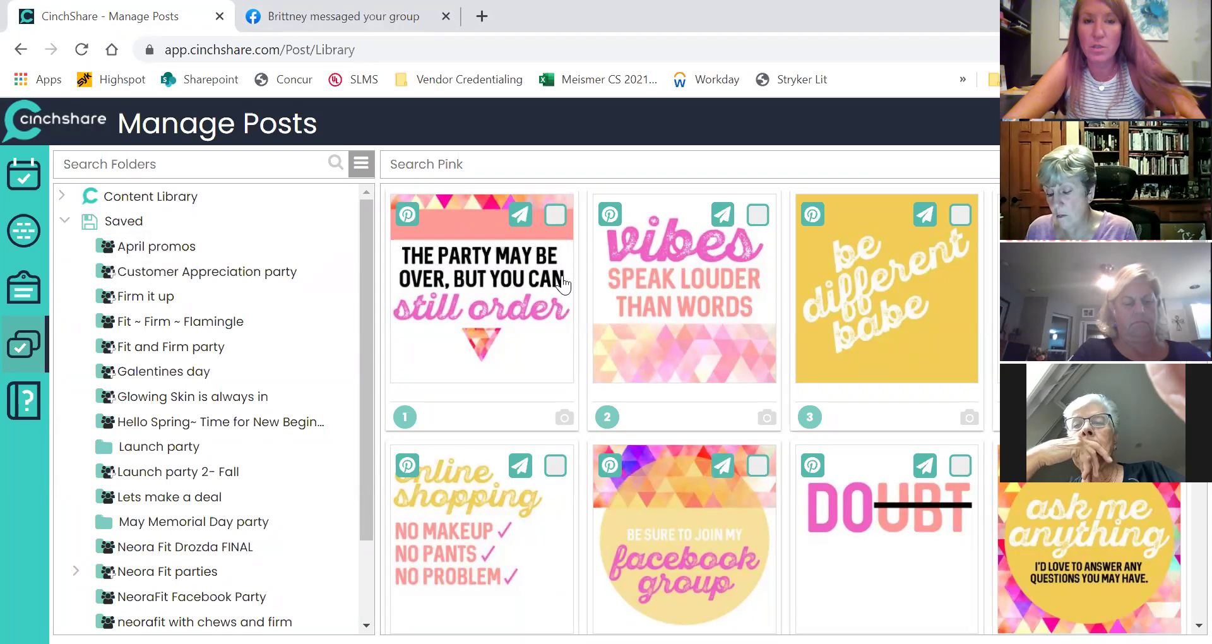
pyautogui.click(183, 327)
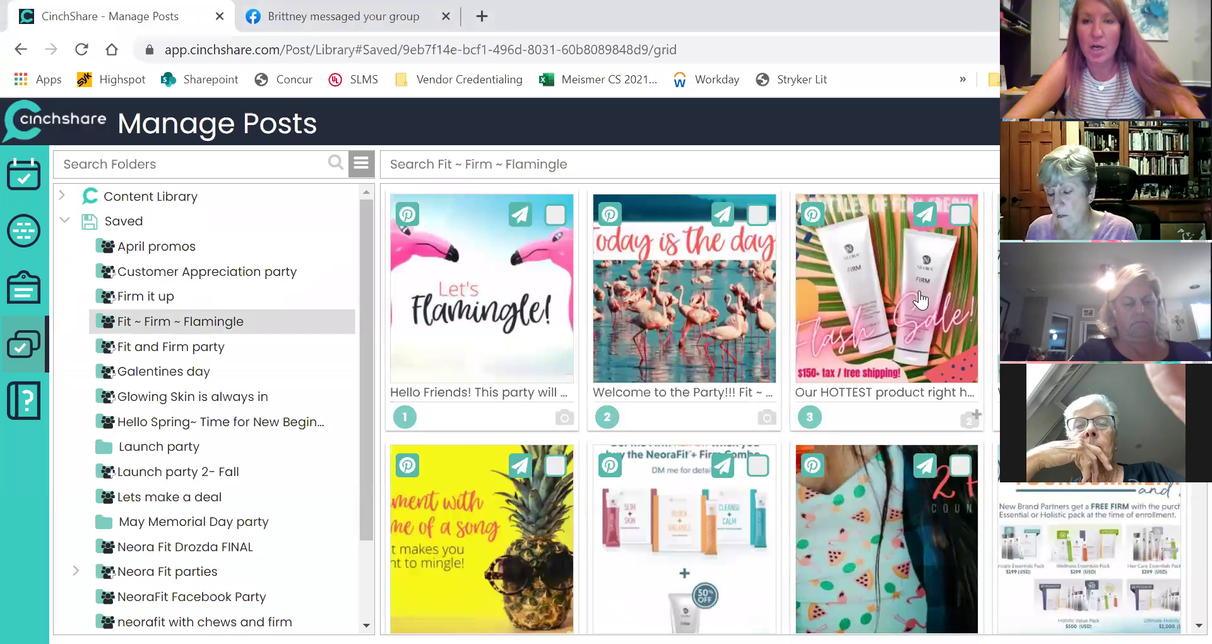
pyautogui.moveTo(366, 420); pyautogui.dragTo(375, 444)
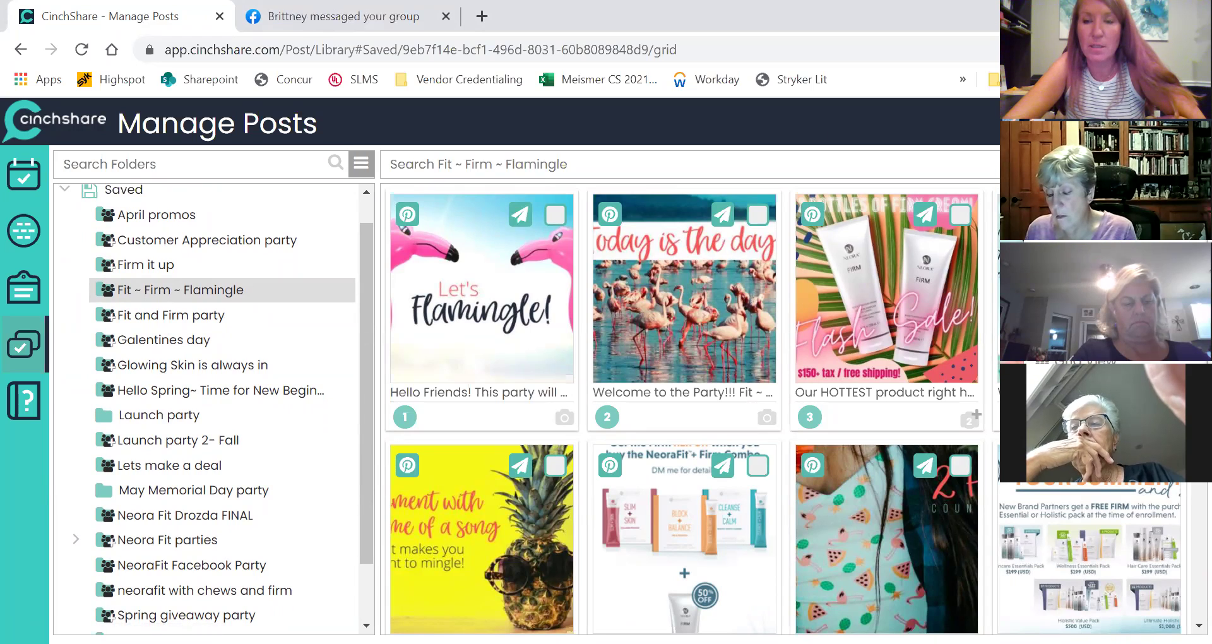
# Select all posts in the Fit ~ Firm ~ Flamingle folder and check the folder's available options without choosing one.
pyautogui.hotkey('ctrl', 'a')
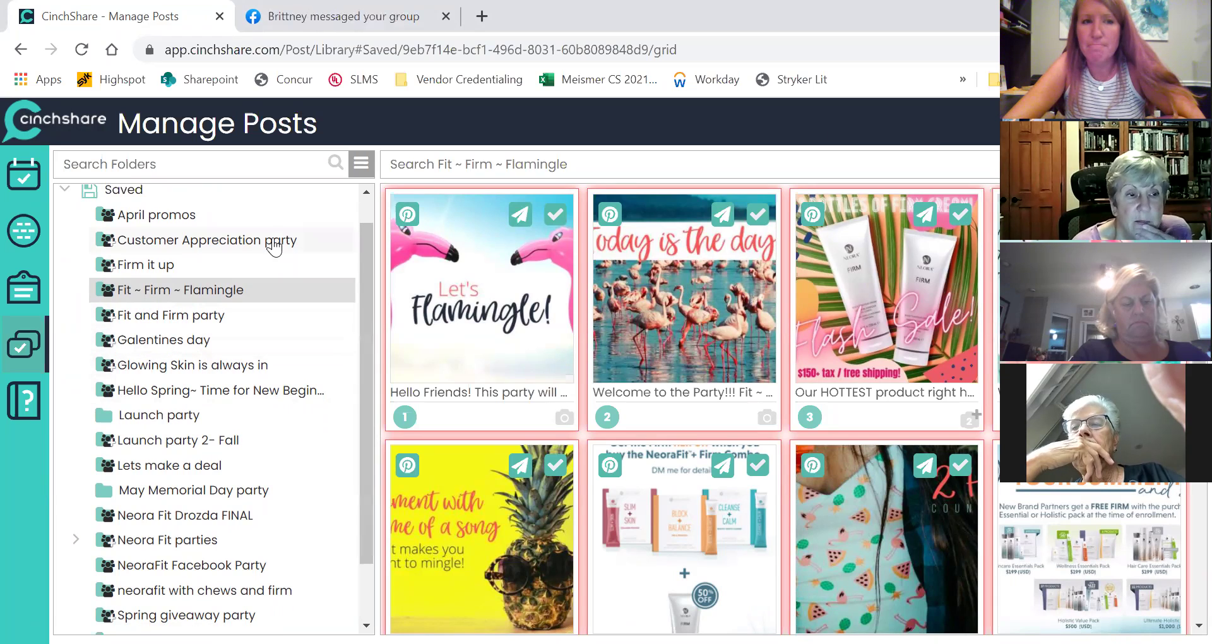
pyautogui.click(361, 166)
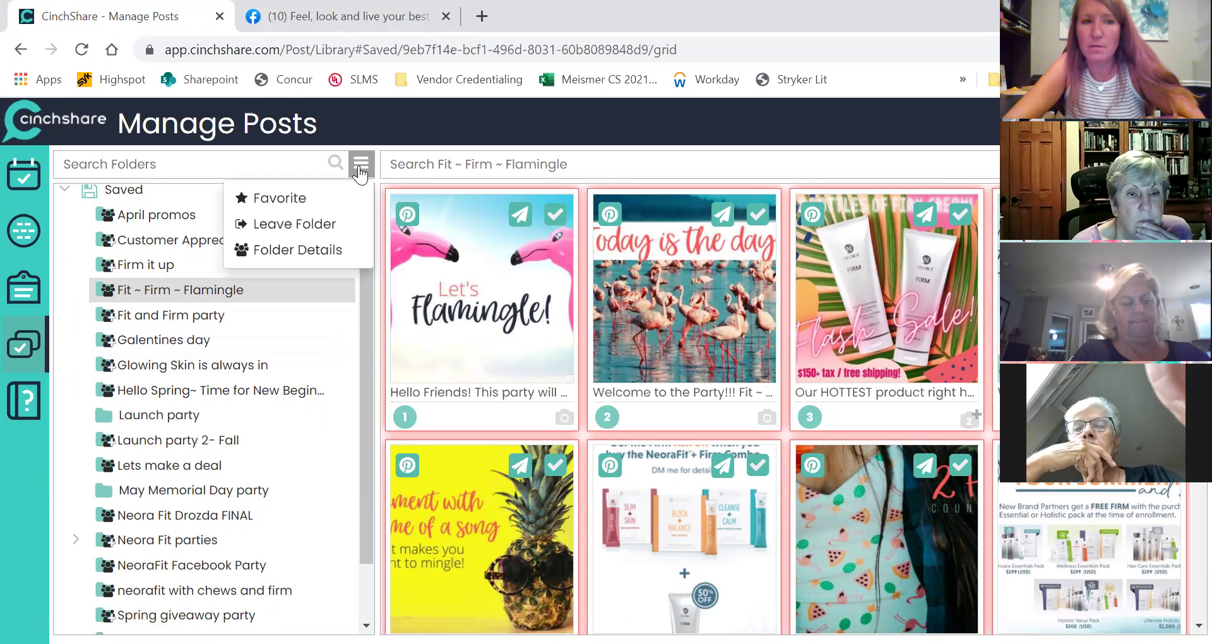
pyautogui.doubleClick(361, 168)
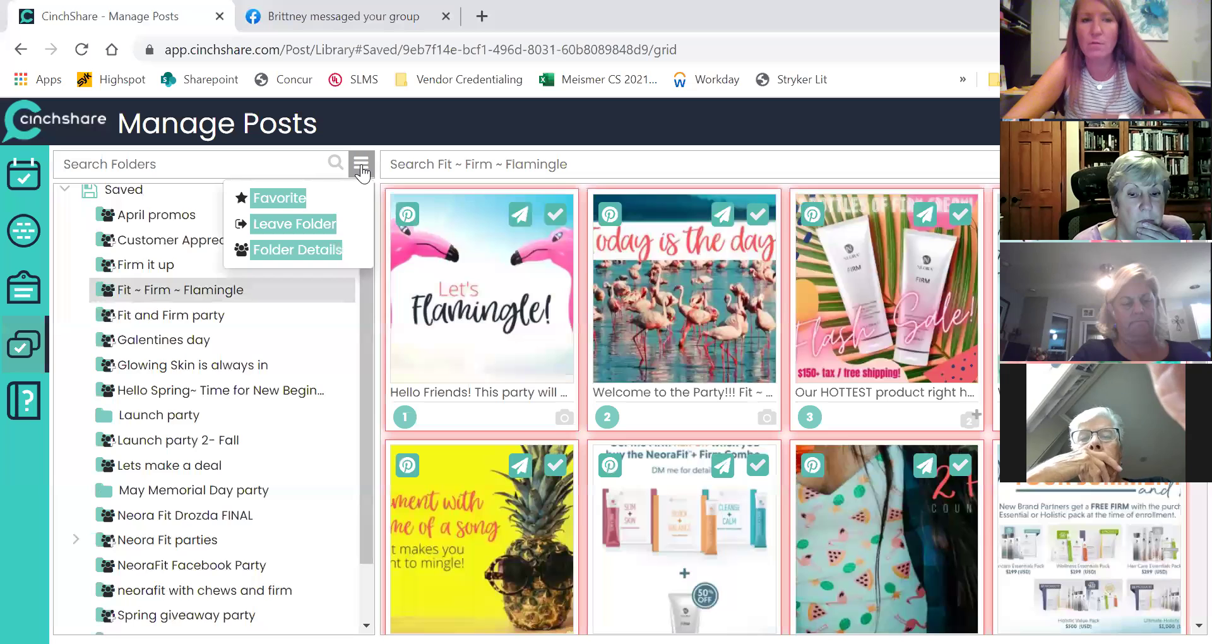
pyautogui.click(361, 166)
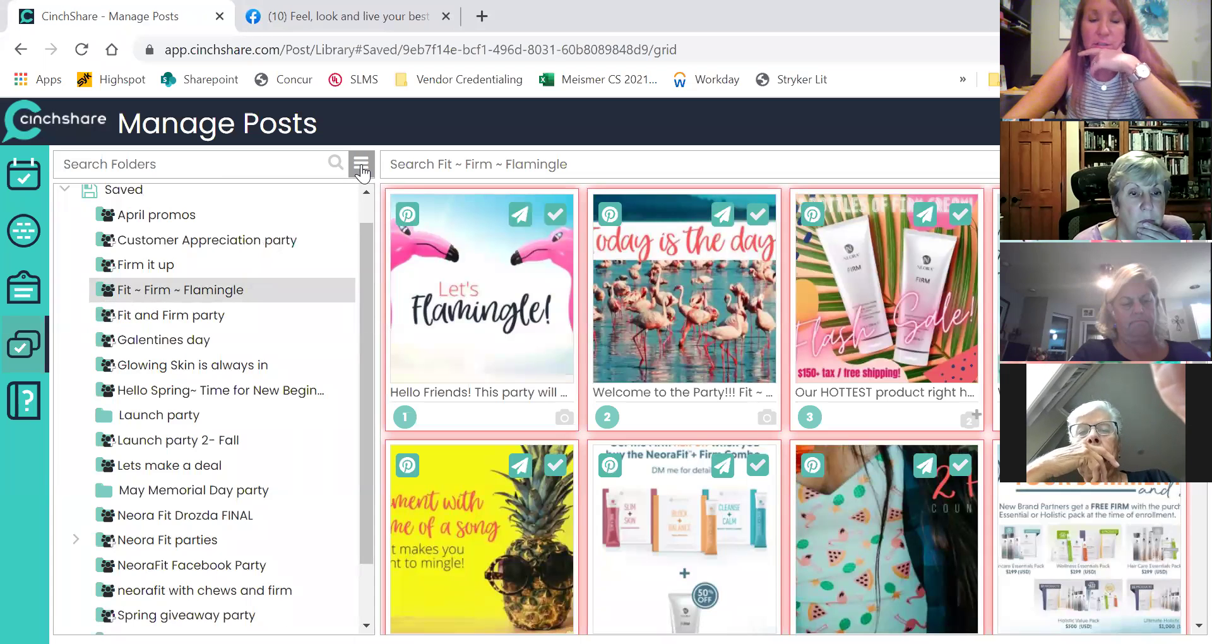
# Collapse and re-expand the Saved folder tree, and open the Launch party 2- Fall folder to view its posts.
pyautogui.click(63, 191)
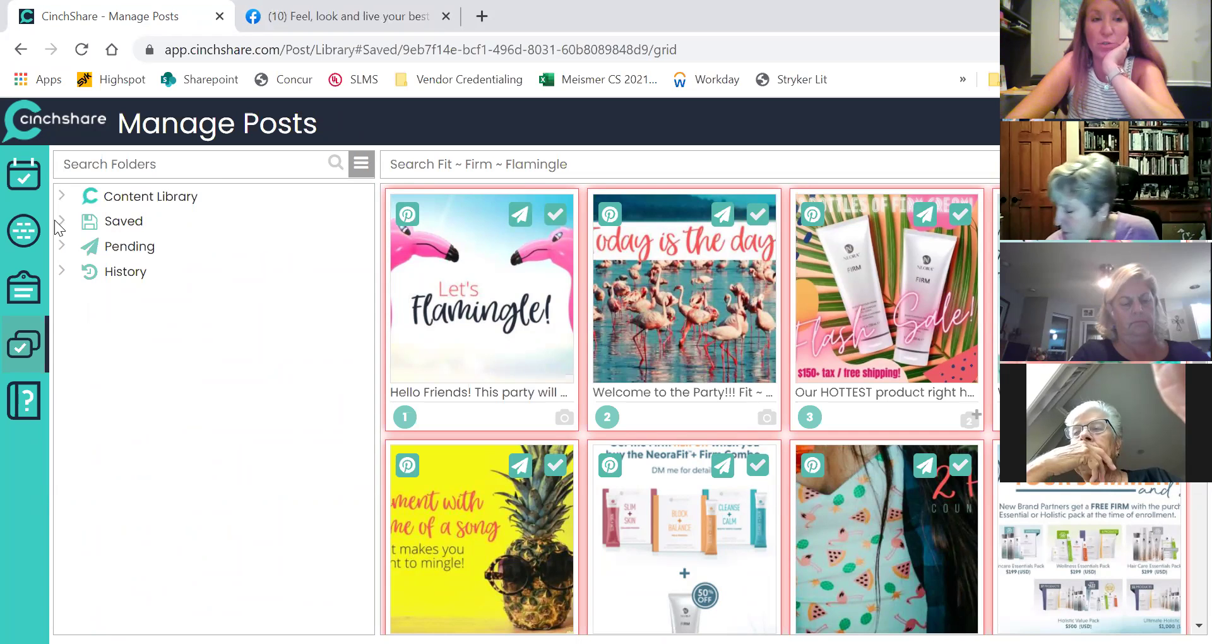
pyautogui.click(61, 221)
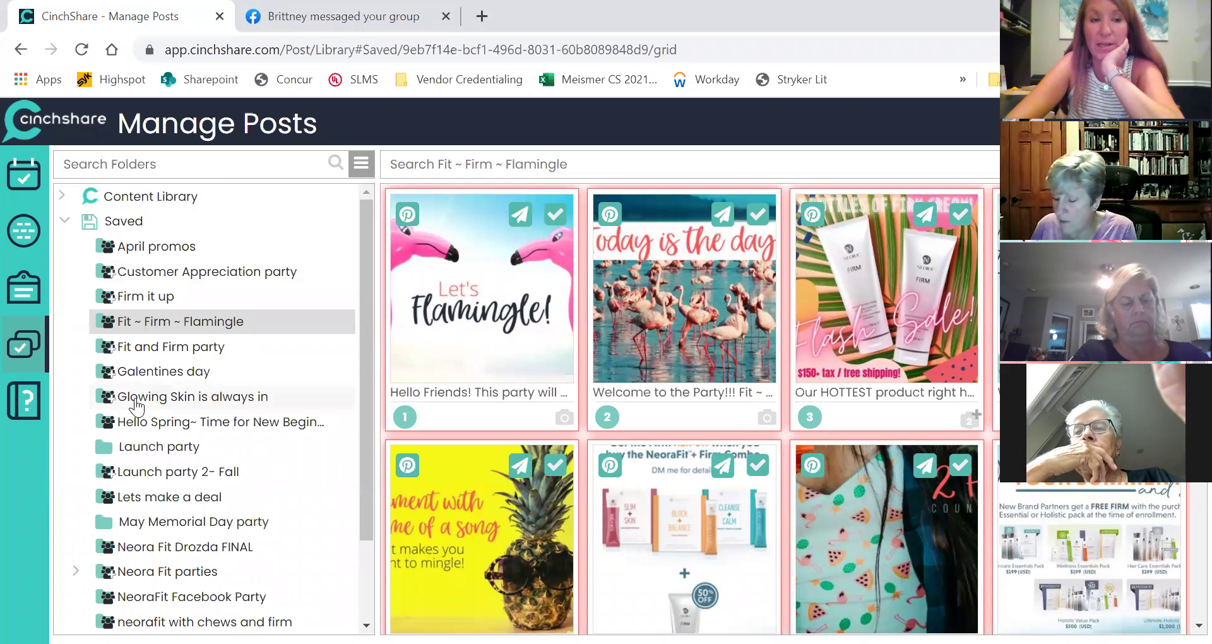
pyautogui.click(166, 479)
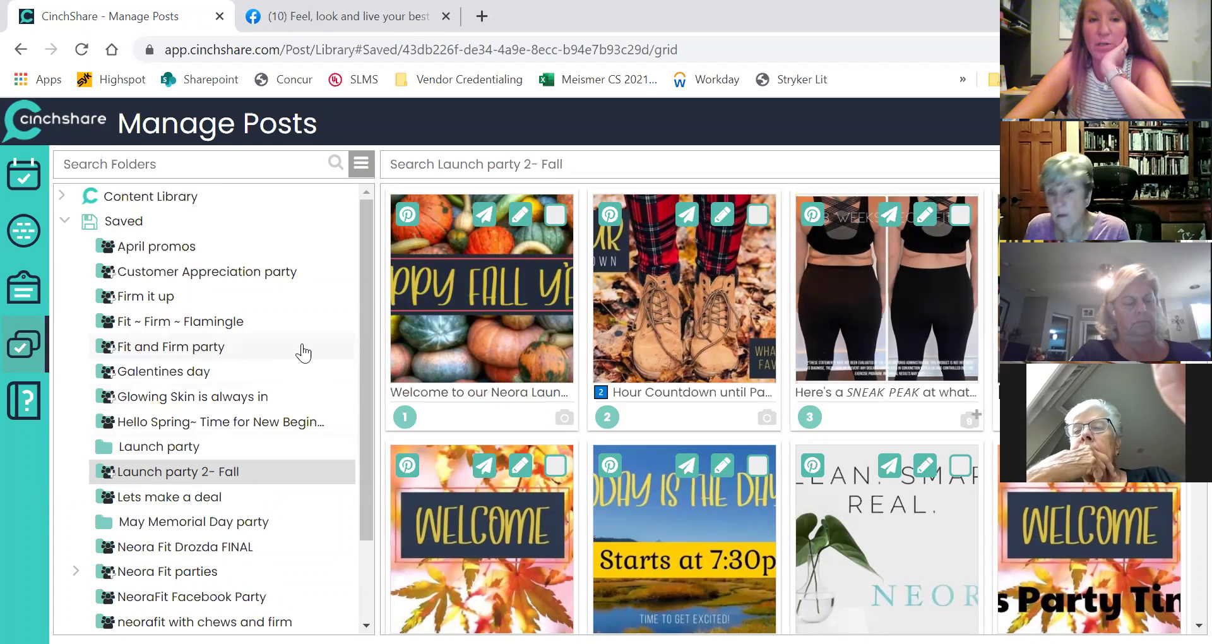
# Create a new folder named "Feel good party" under Saved.
pyautogui.scroll(-1, 374, 321)
pyautogui.scroll(-3, 374, 320)
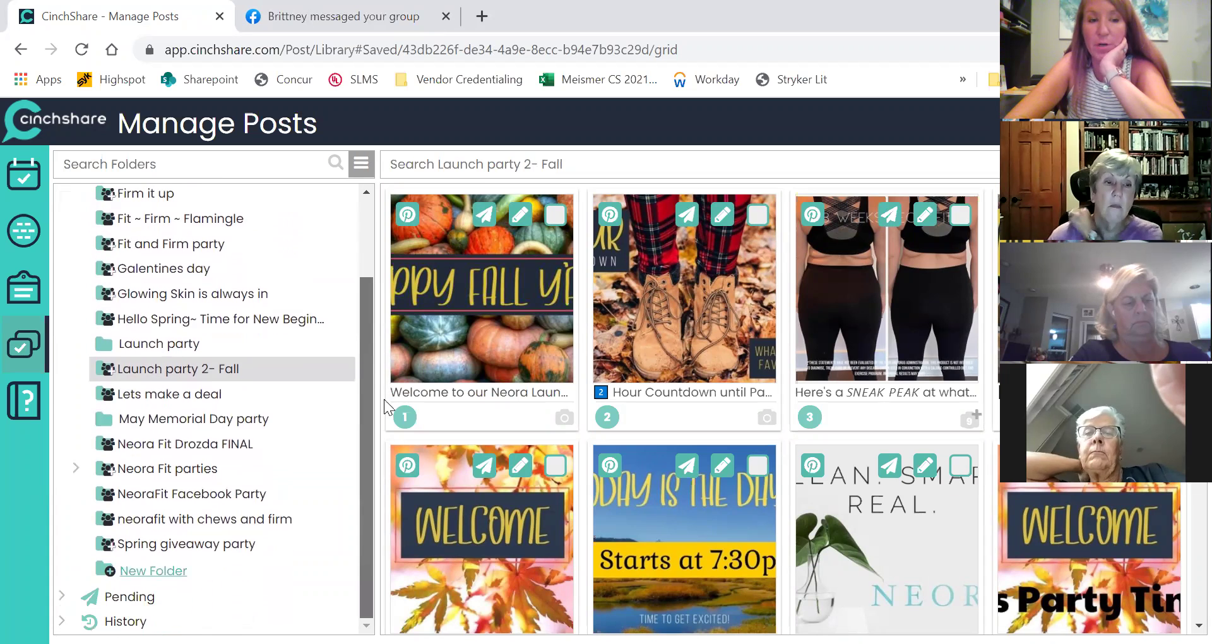
pyautogui.click(178, 570)
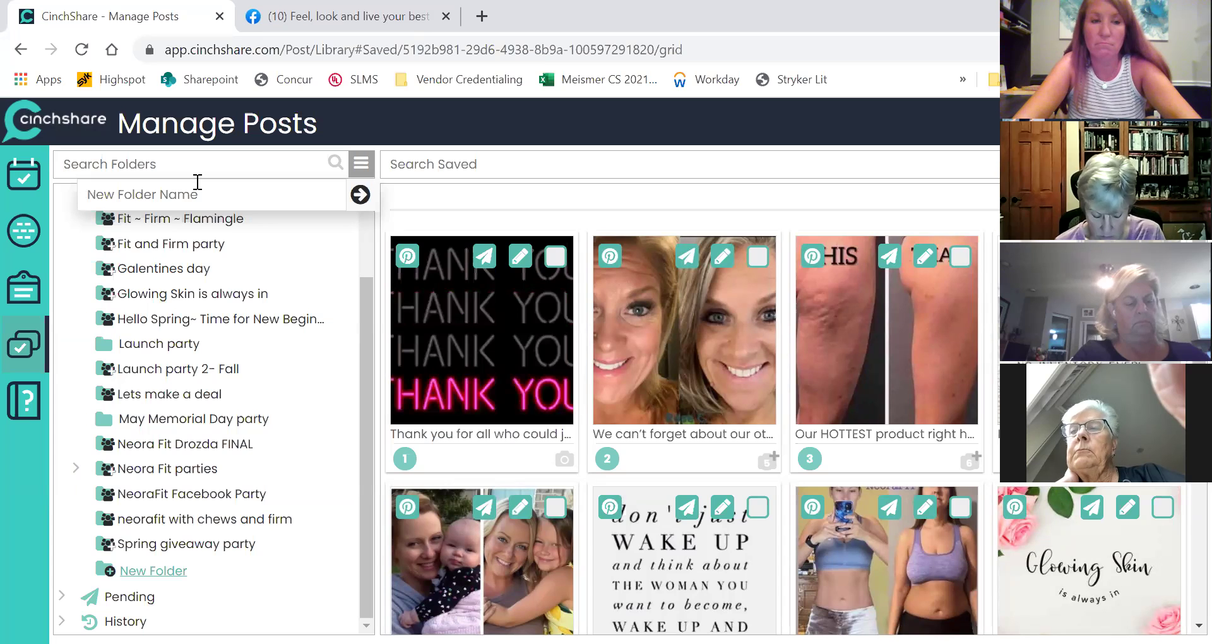
pyautogui.write('Feel good party')
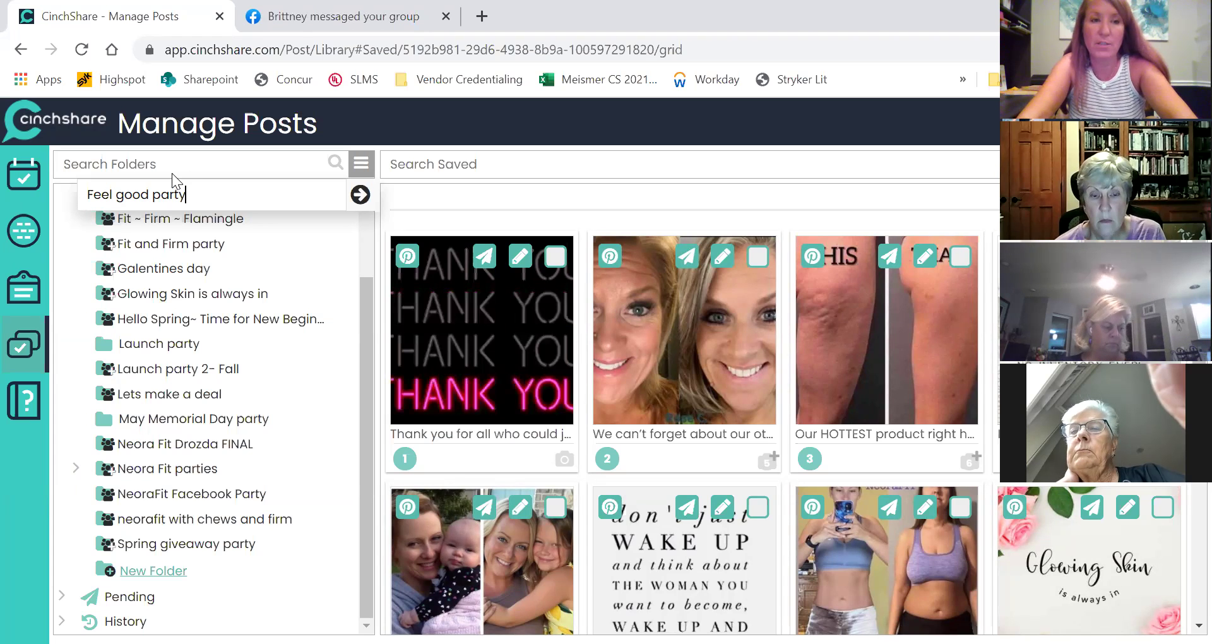
pyautogui.click(360, 195)
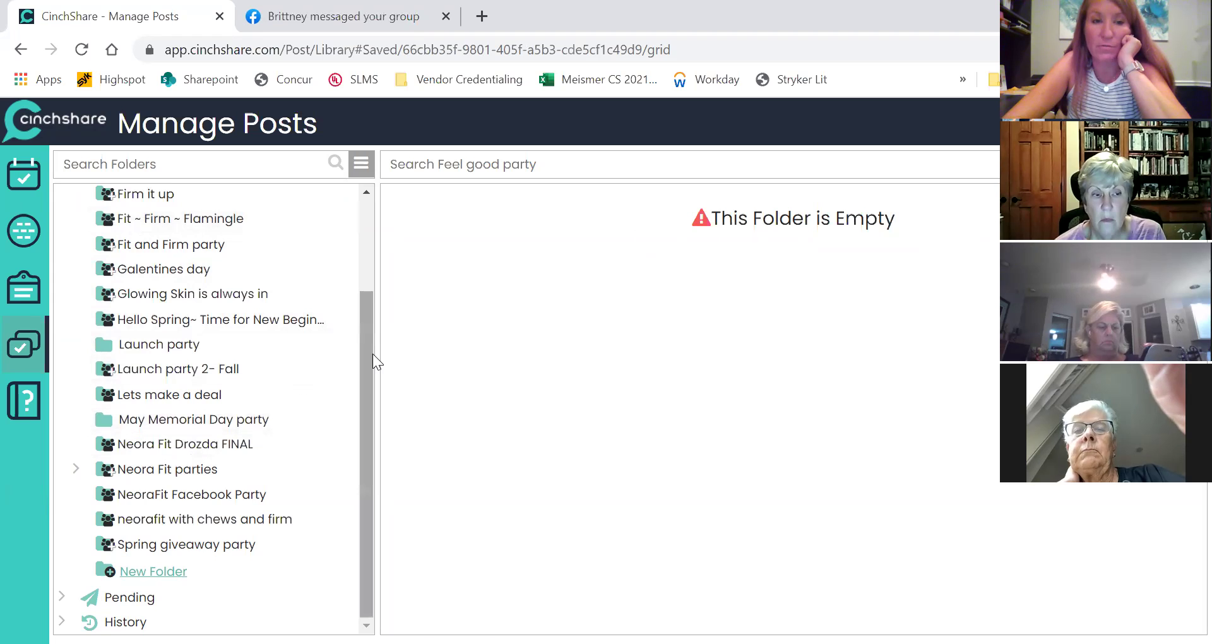
# Copy the first three posts of the Glowing Skin is always in folder into the Feel good party folder.
pyautogui.moveTo(365, 344); pyautogui.dragTo(374, 277)
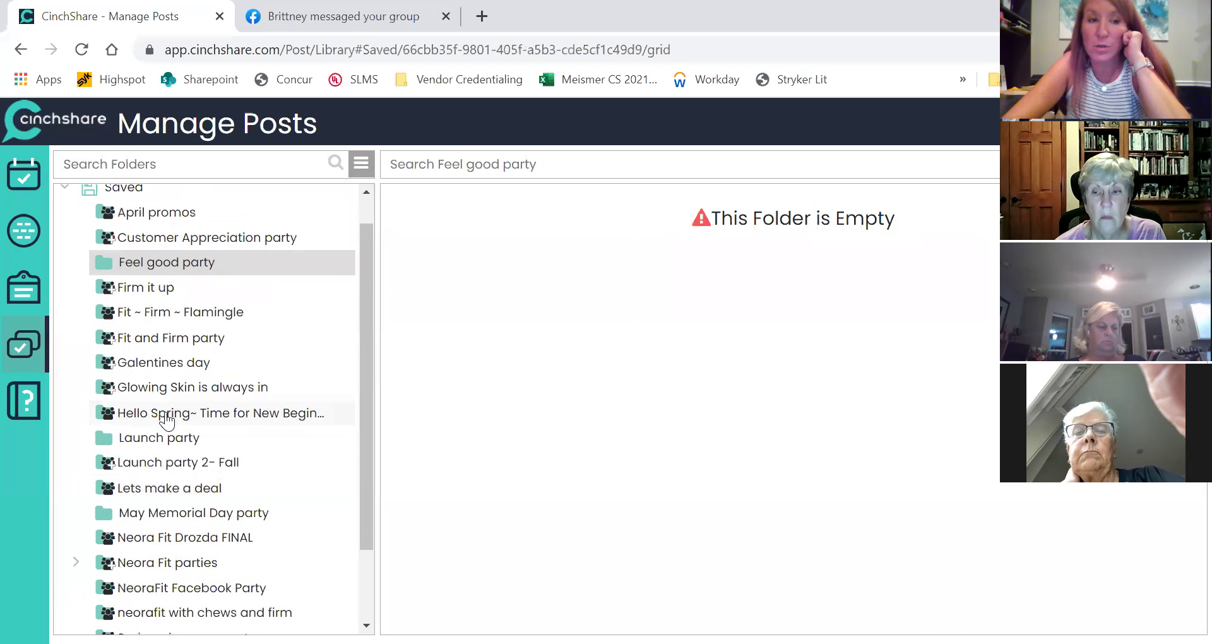
pyautogui.click(174, 391)
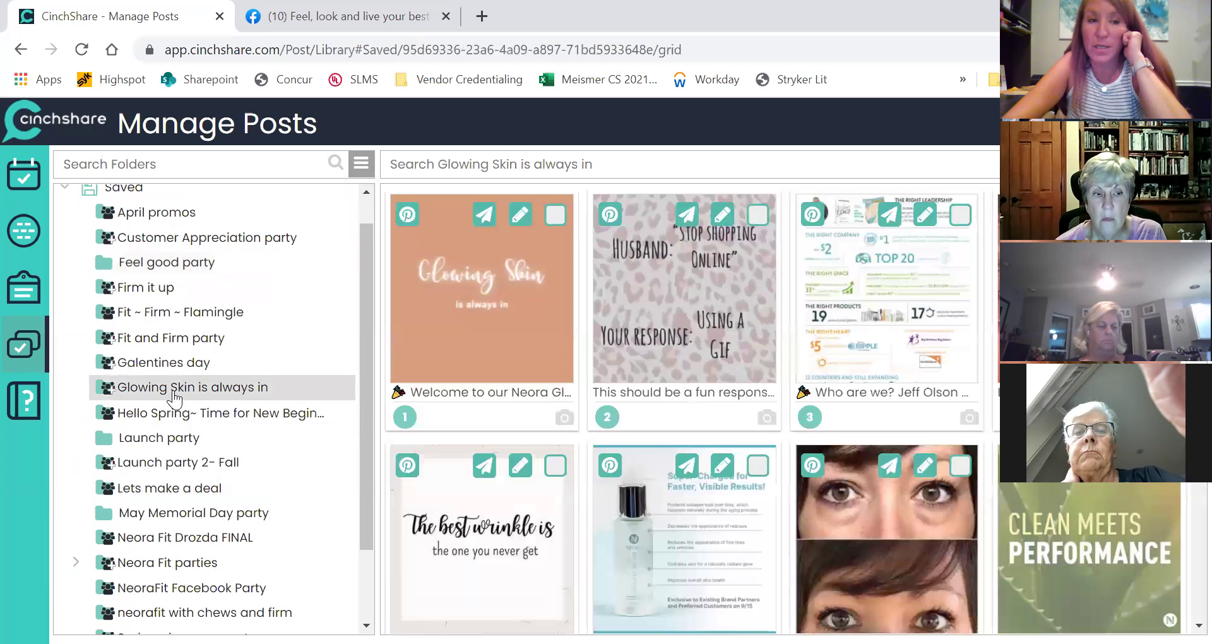
pyautogui.click(555, 215)
pyautogui.click(757, 214)
pyautogui.click(960, 215)
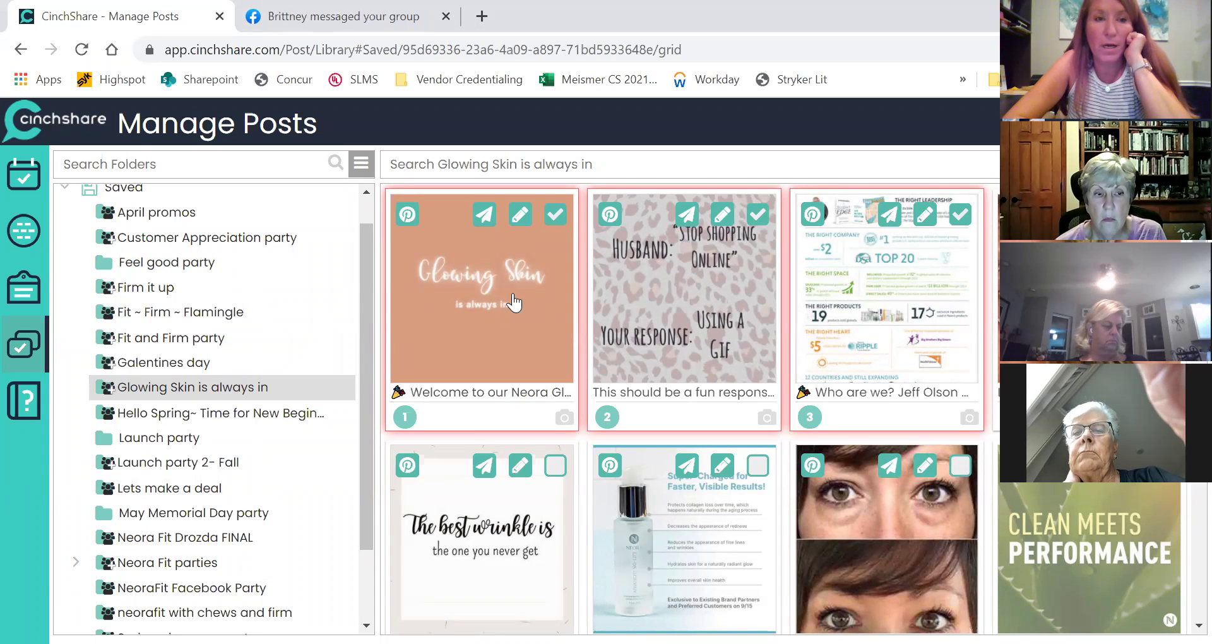
pyautogui.moveTo(510, 302); pyautogui.dragTo(159, 262)
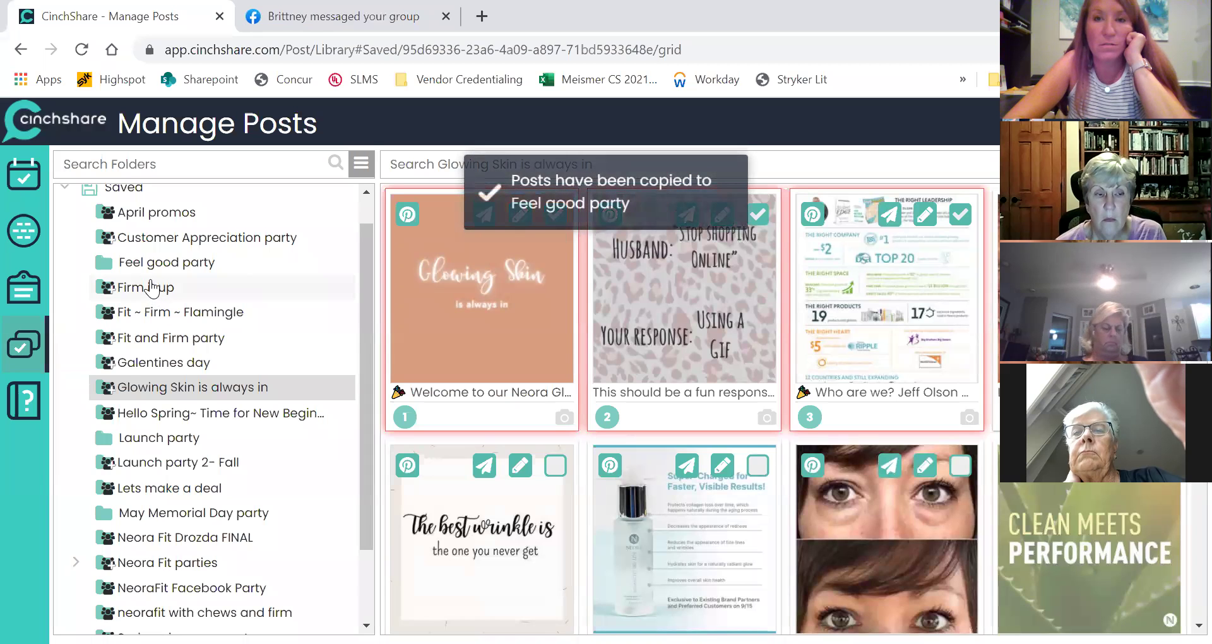
# Copy the NeoraFit clean ingredients and 60 days of NeoraFit posts from Launch party into Feel good party, and open that folder.
pyautogui.click(191, 437)
pyautogui.click(564, 466)
pyautogui.click(758, 467)
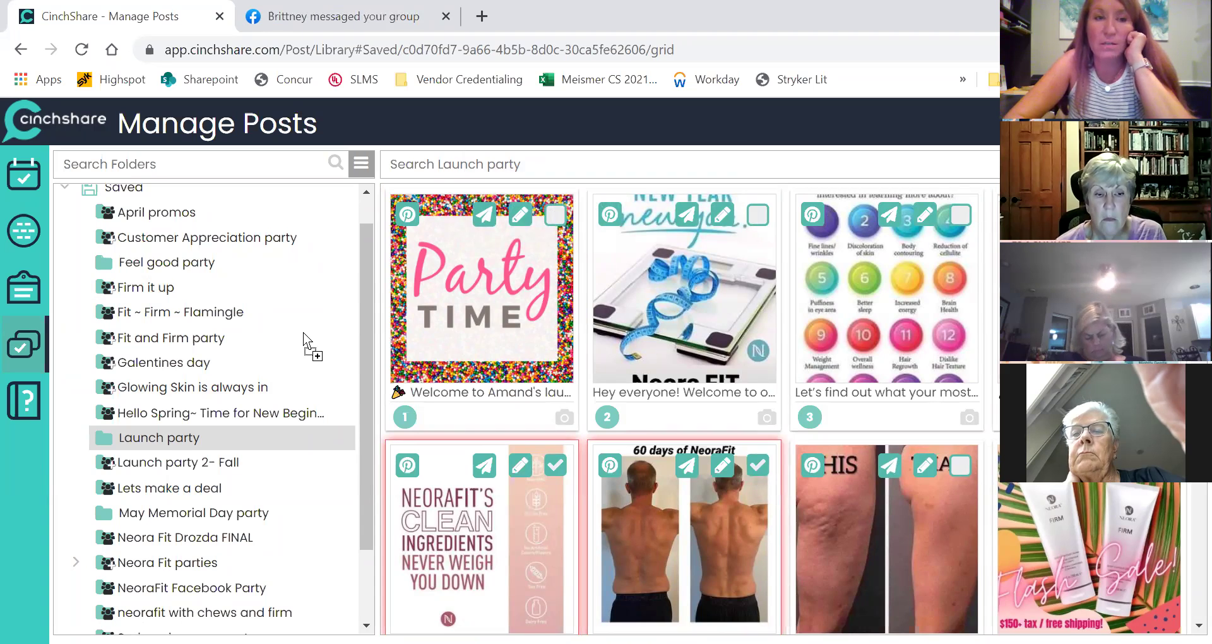
pyautogui.moveTo(208, 303); pyautogui.dragTo(190, 262)
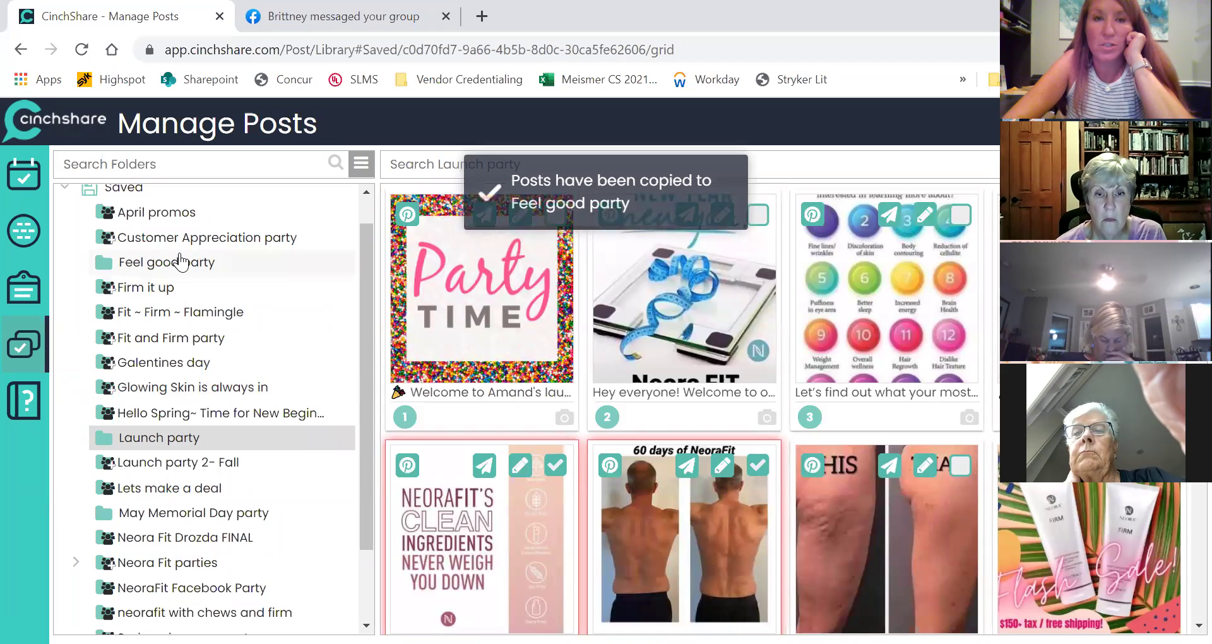
pyautogui.click(182, 261)
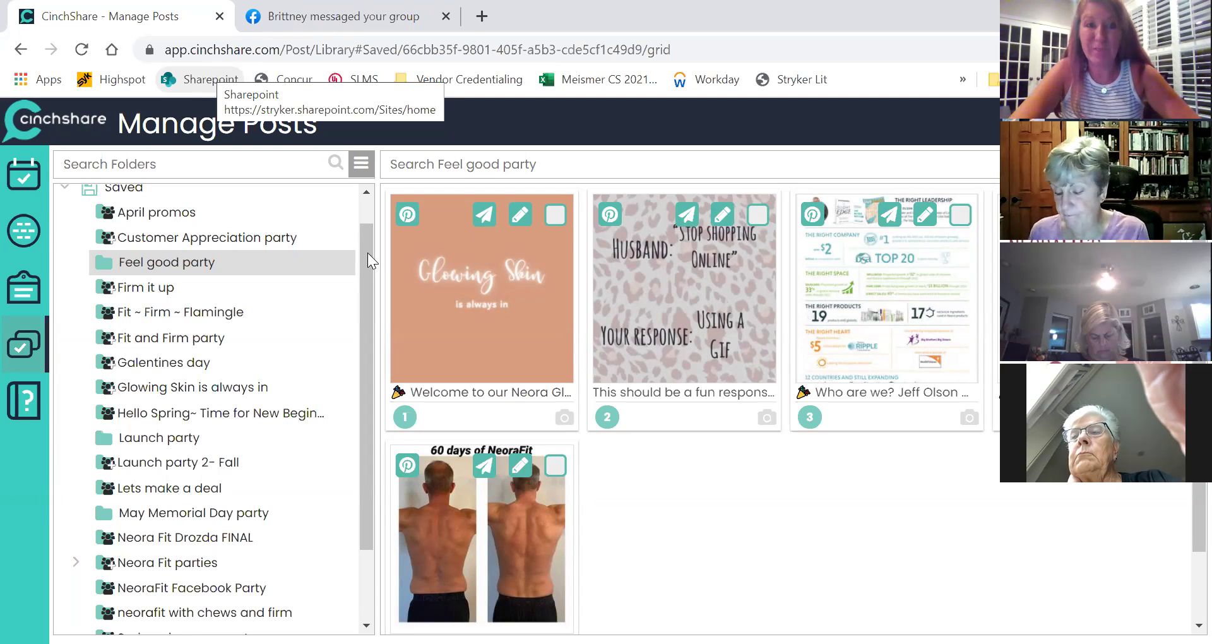
pyautogui.moveTo(368, 252); pyautogui.dragTo(365, 216)
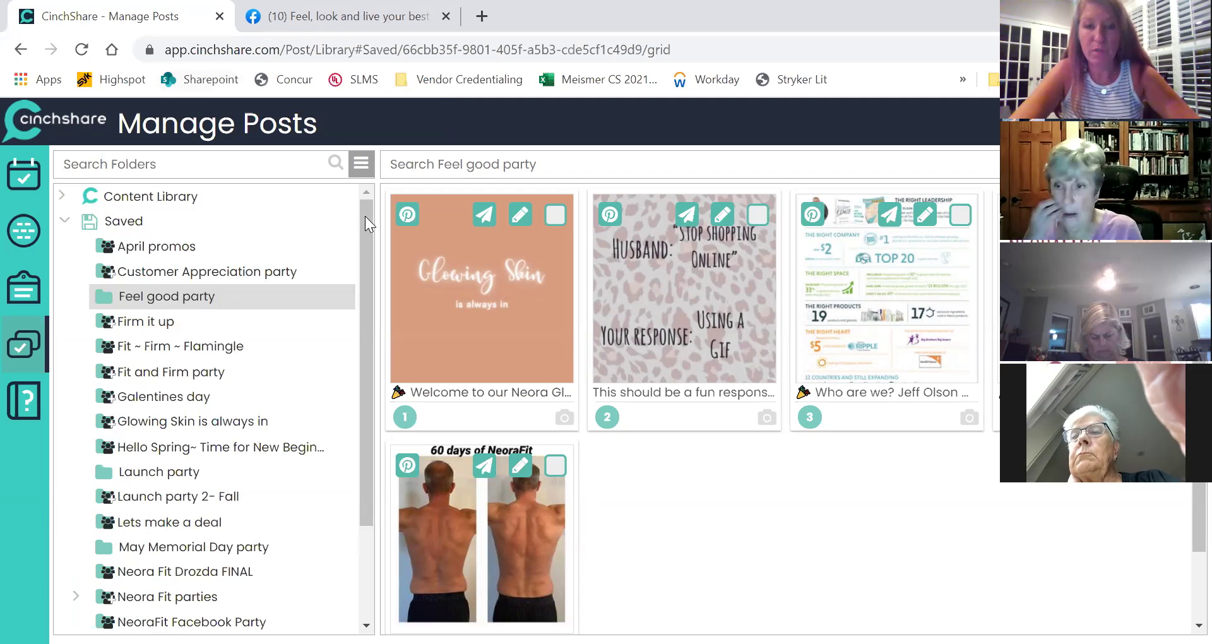